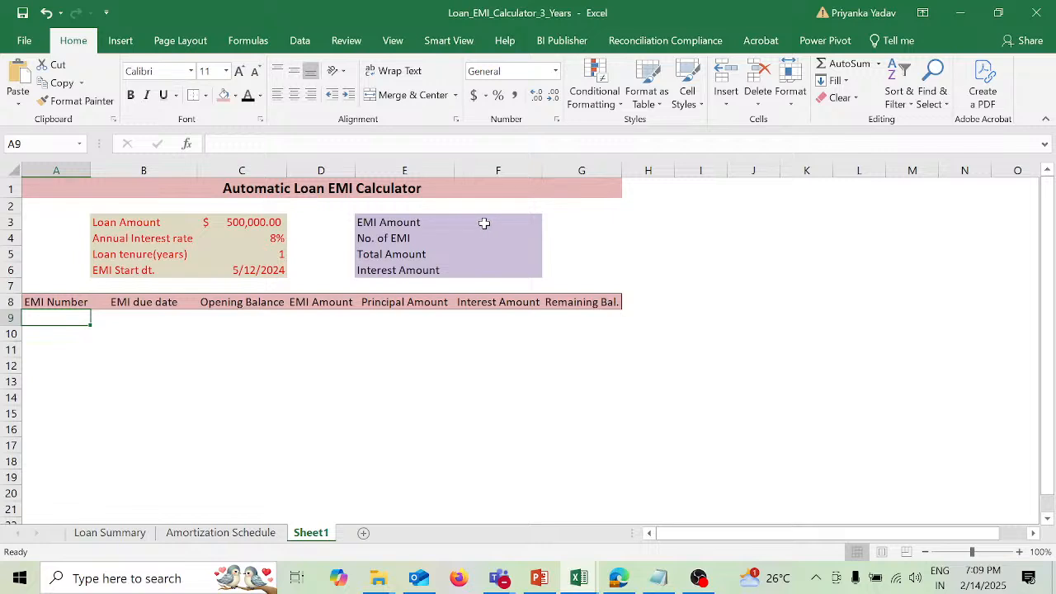
Step: Calculate the EMI Amount in F3 with the formula =-PMT(C4/12,C5*12,C3)
left_click(484, 222)
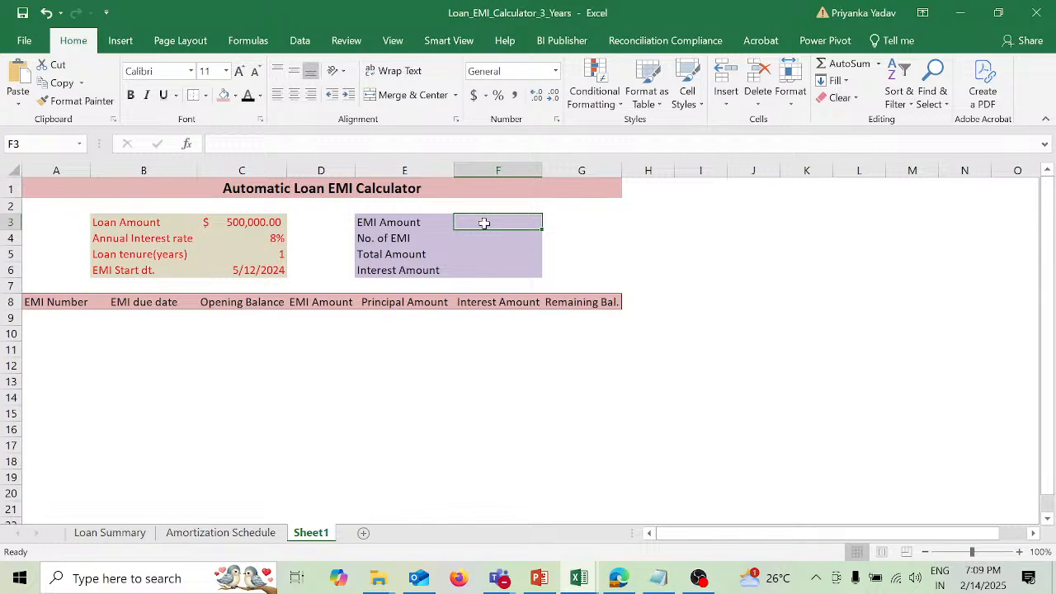
type("=-")
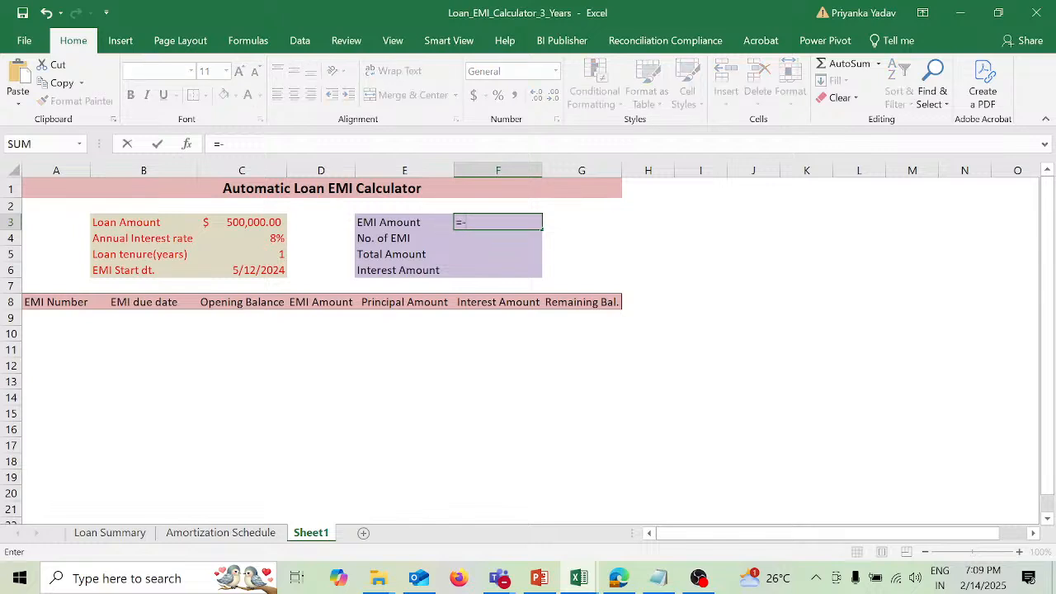
type("pm")
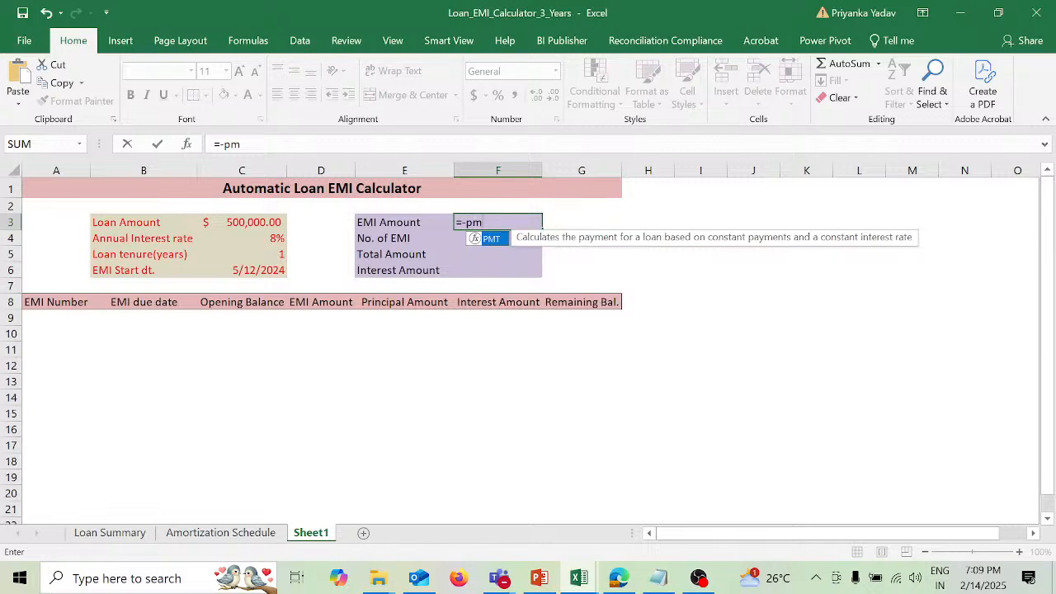
key("Tab")
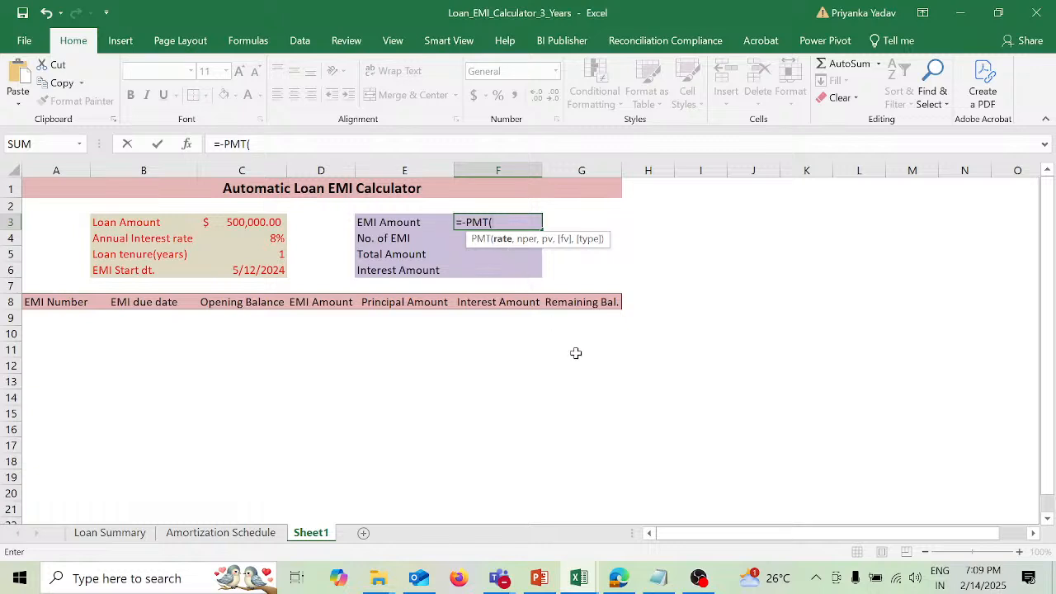
left_click(273, 239)
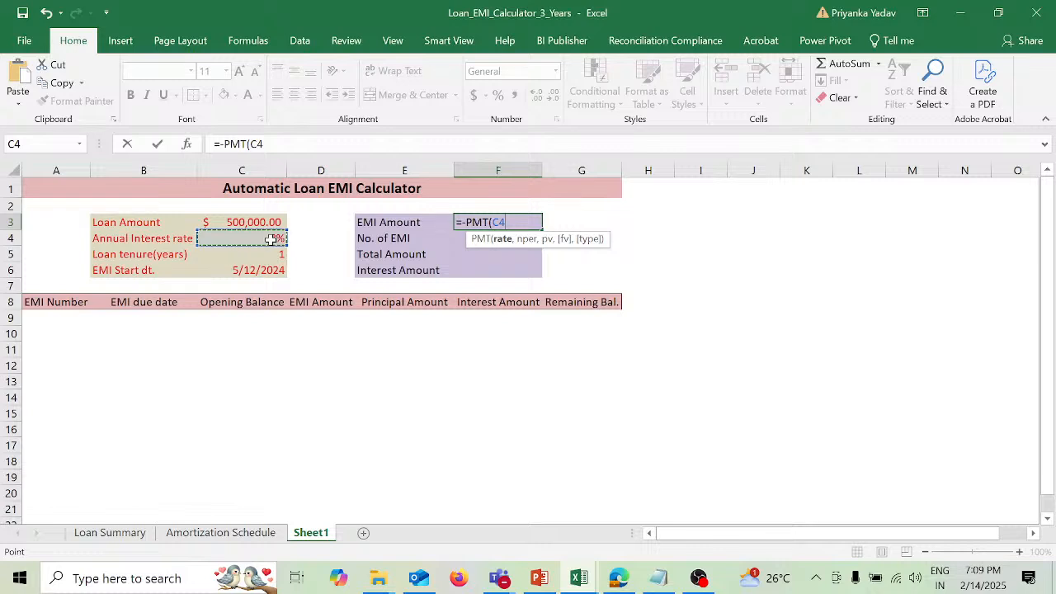
type("/12")
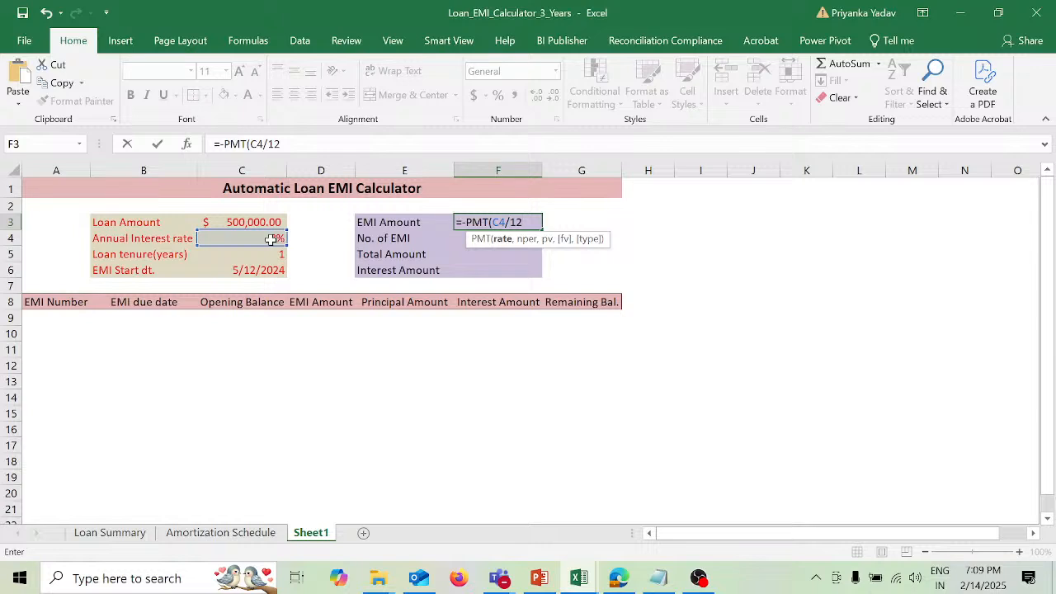
type(",")
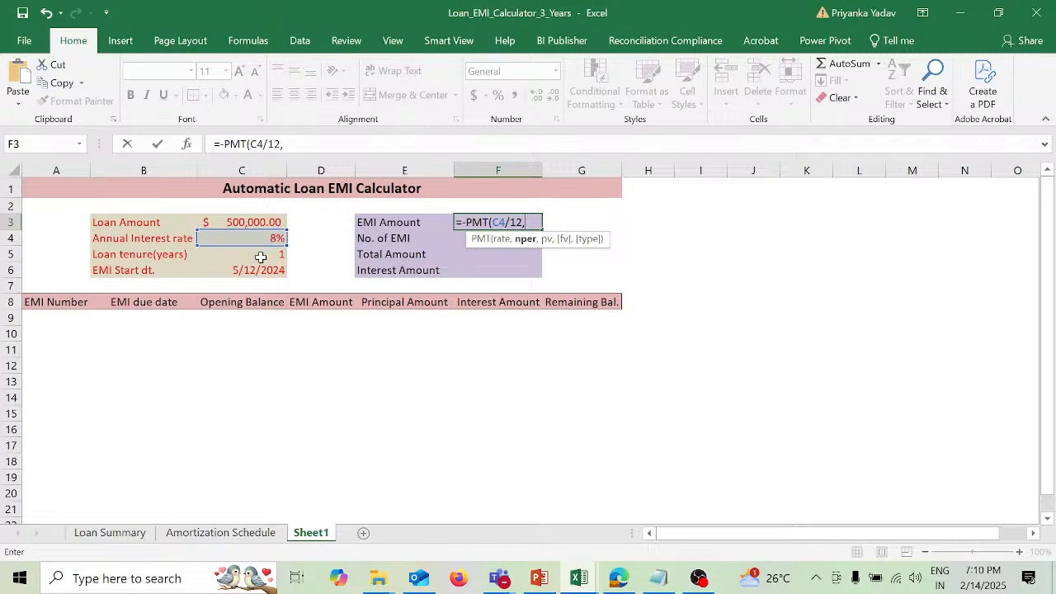
left_click(260, 255)
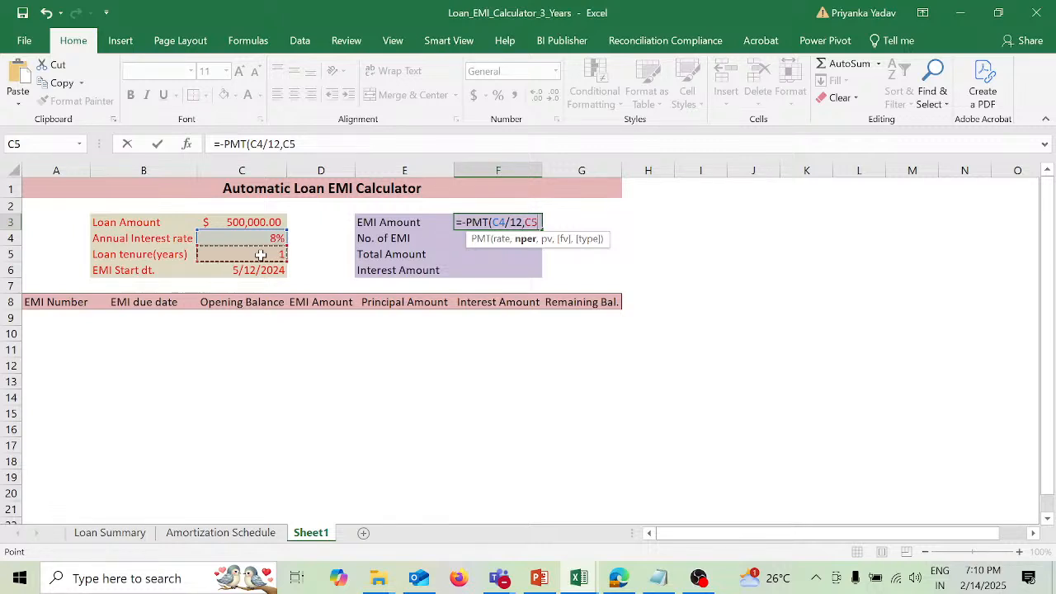
type("*12")
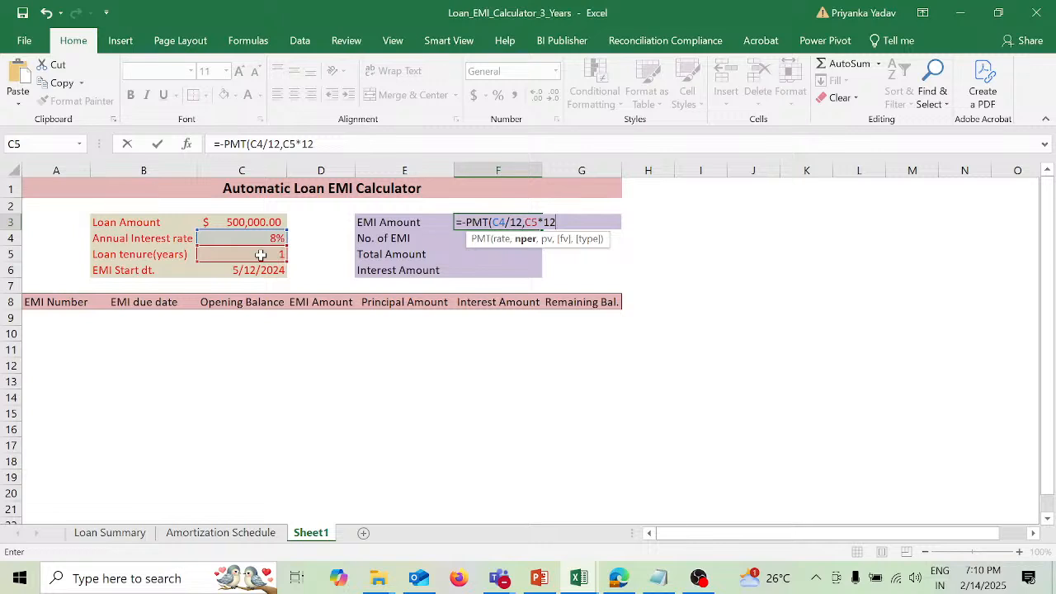
type(",")
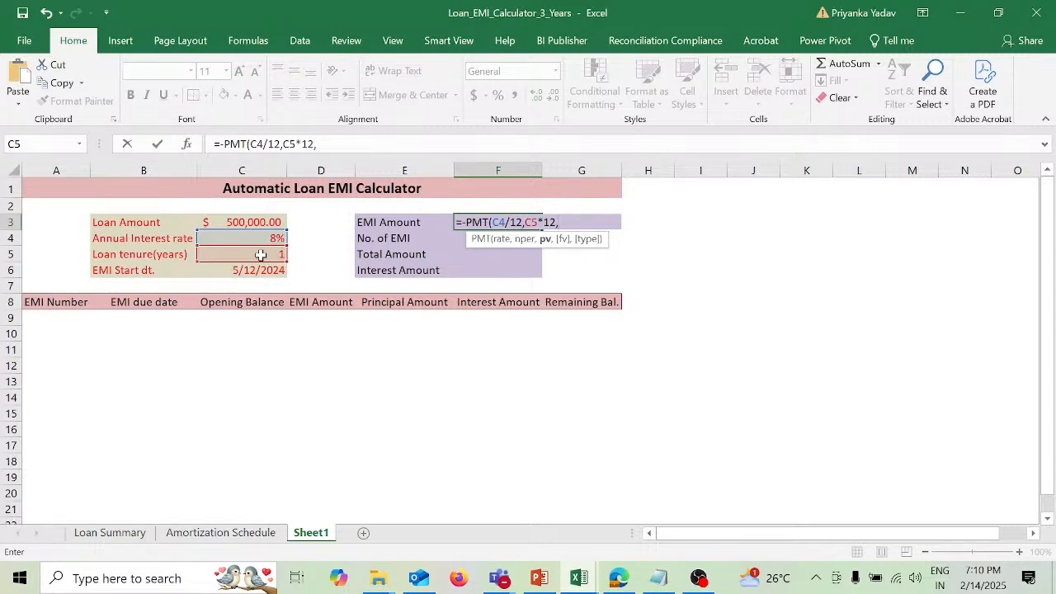
left_click(258, 222)
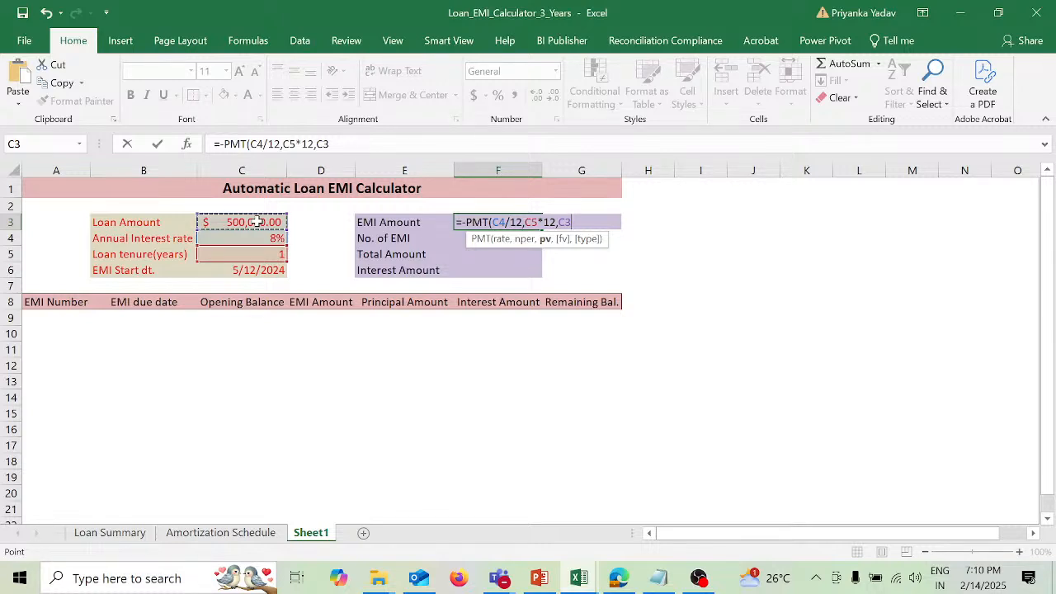
type(")")
key("Return")
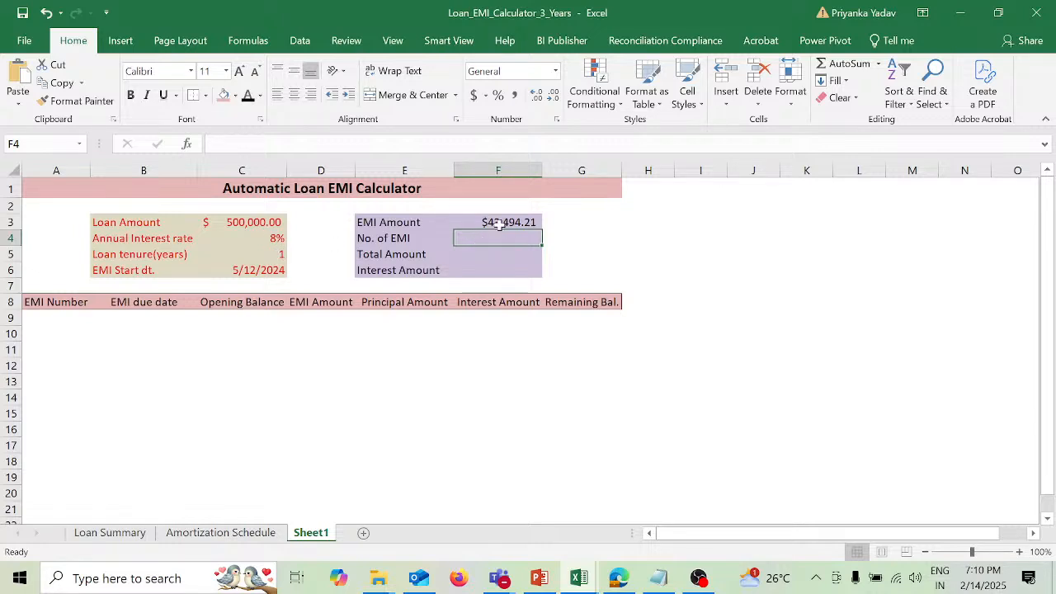
Step: Set the loan tenure in C5 to 3 years
left_click(276, 256)
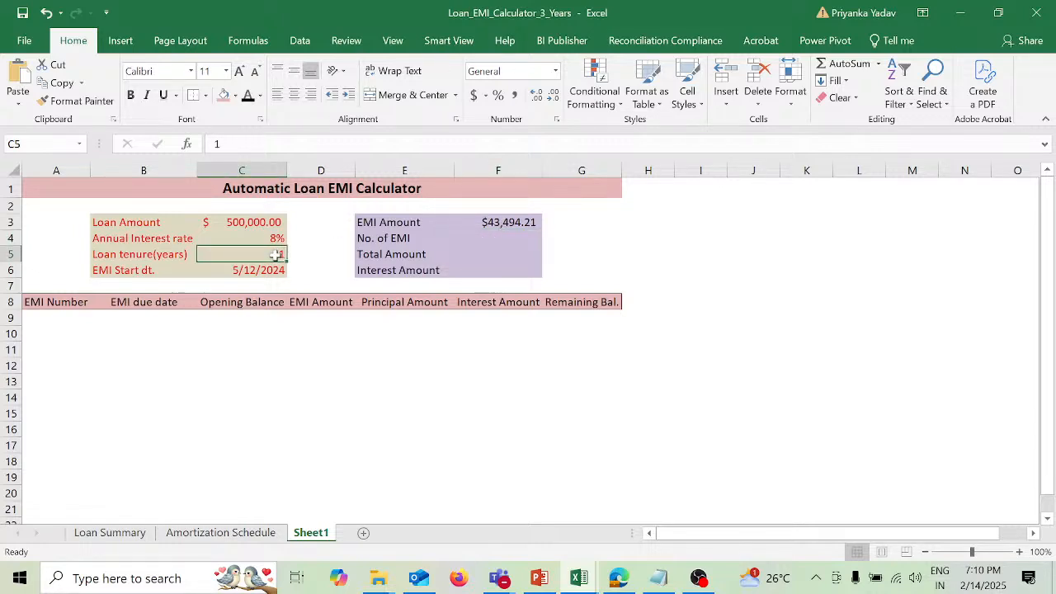
type("3")
key("Return")
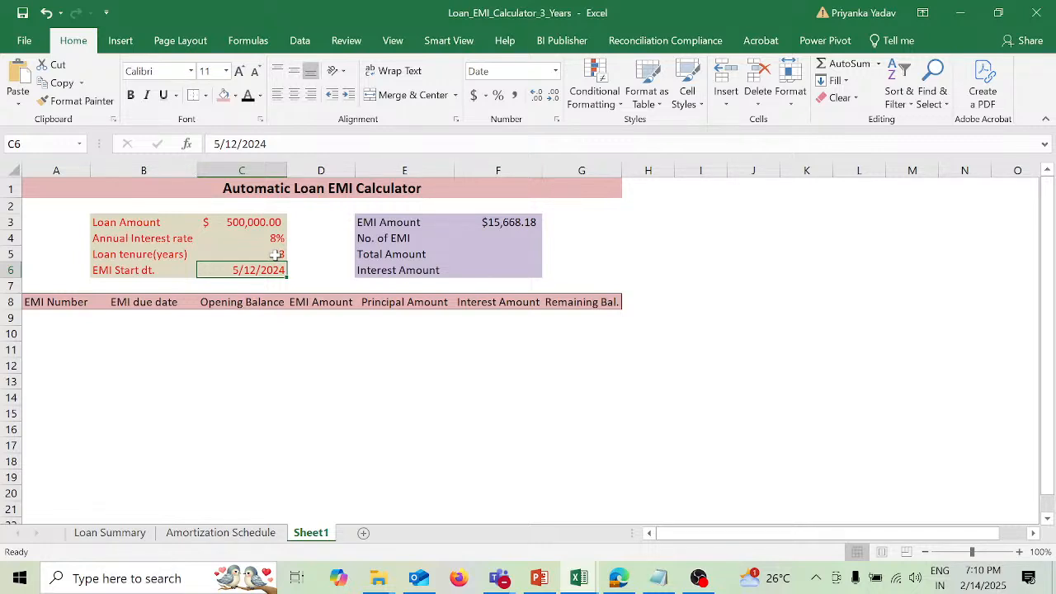
Step: Calculate the No. of EMI in F4 by multiplying the loan tenure by 12 with =C5*12
left_click(522, 238)
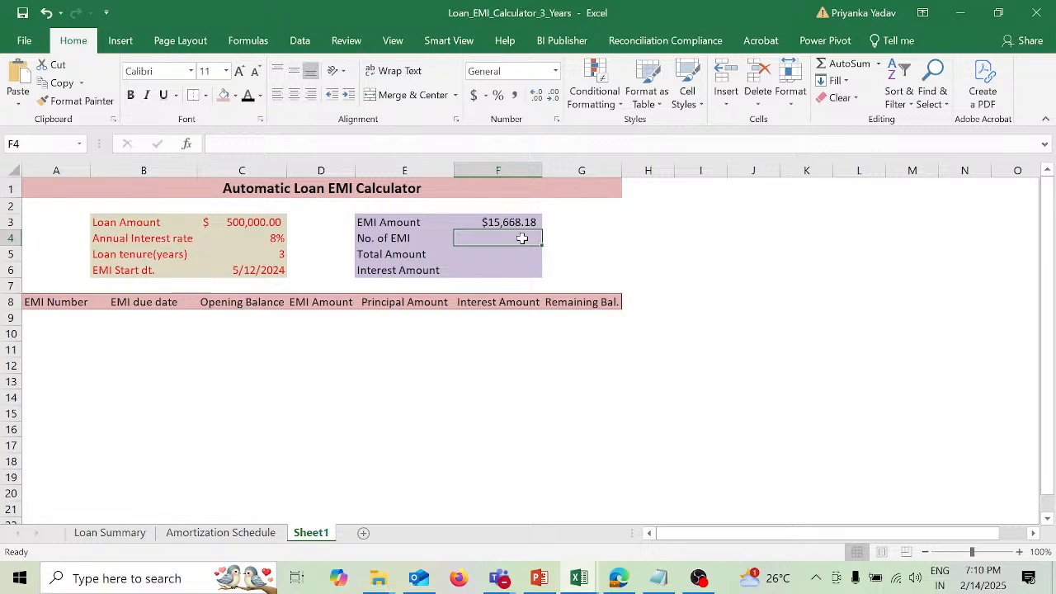
type("=")
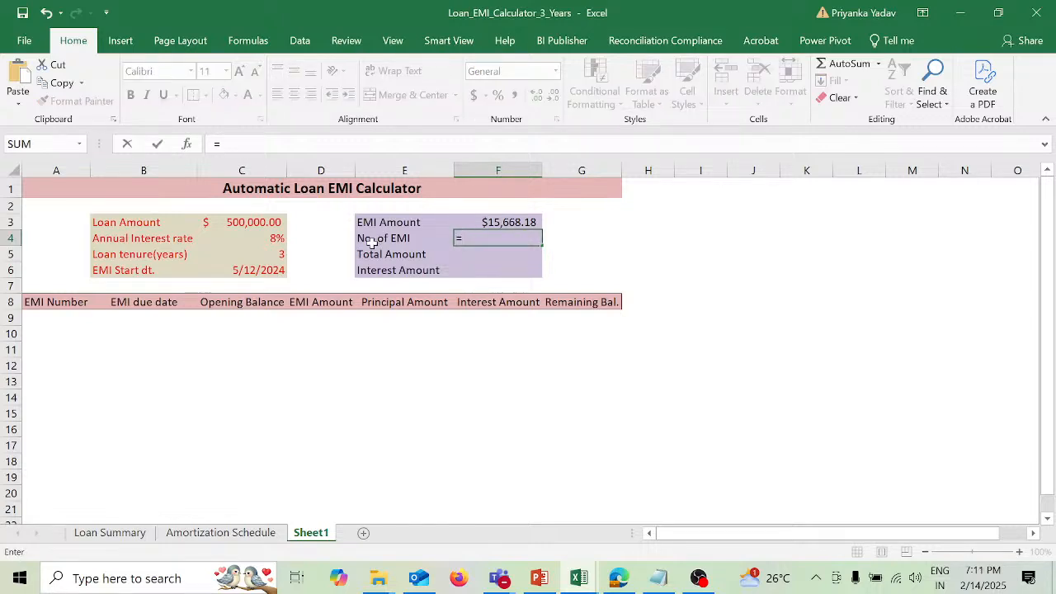
left_click(268, 256)
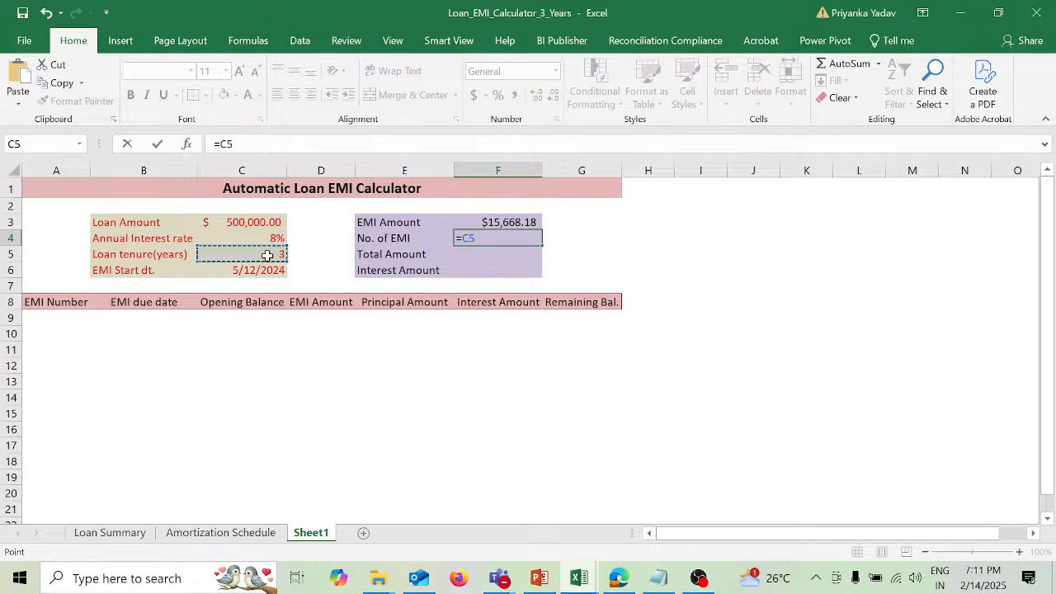
type("*12")
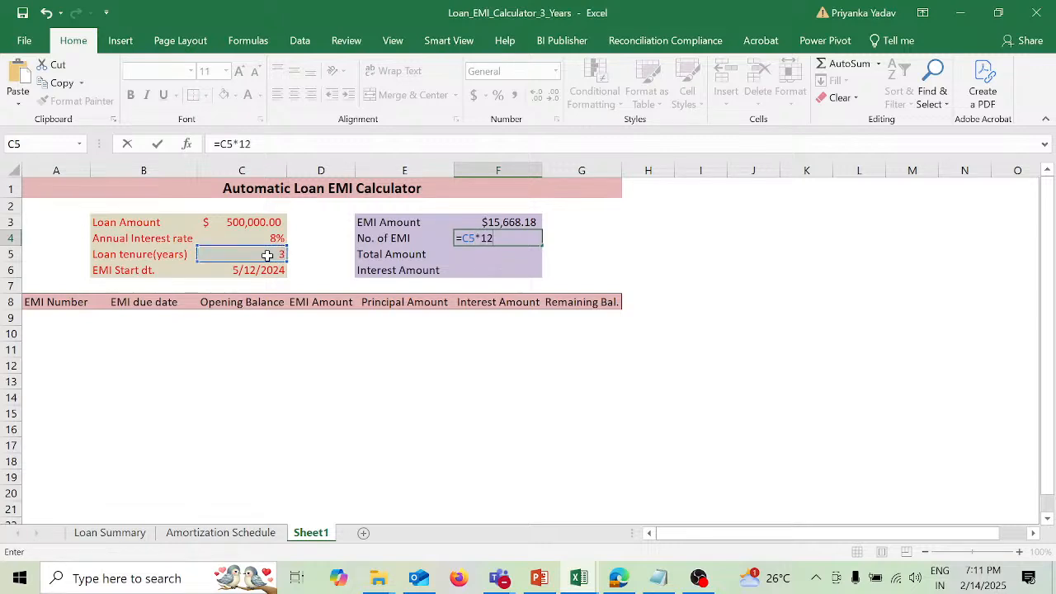
key("Return")
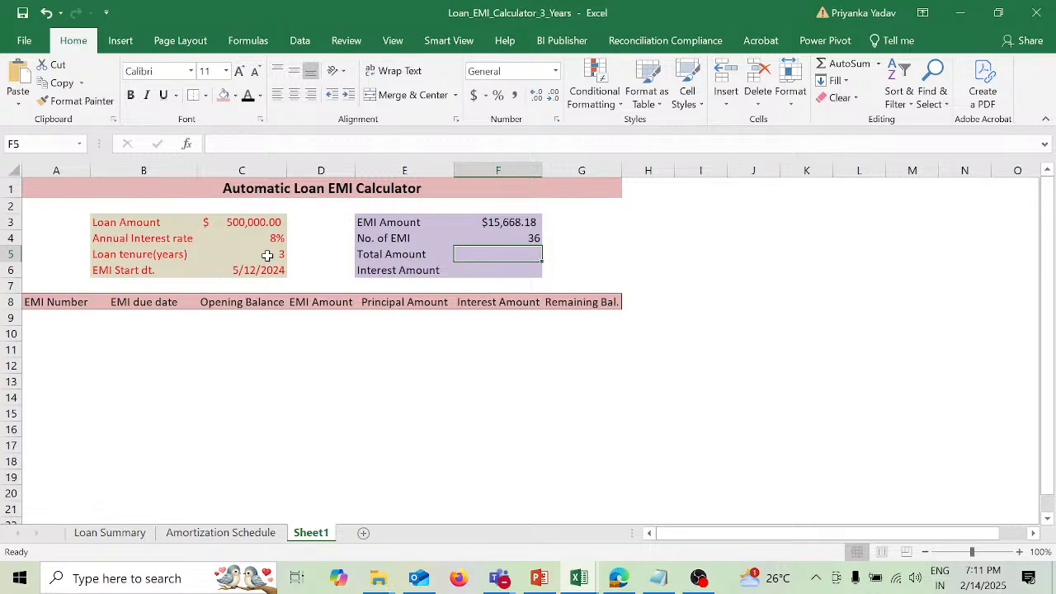
Step: Try to calculate the Total Amount in F5 as loan amount times annual interest rate with =C3*C4
type("=")
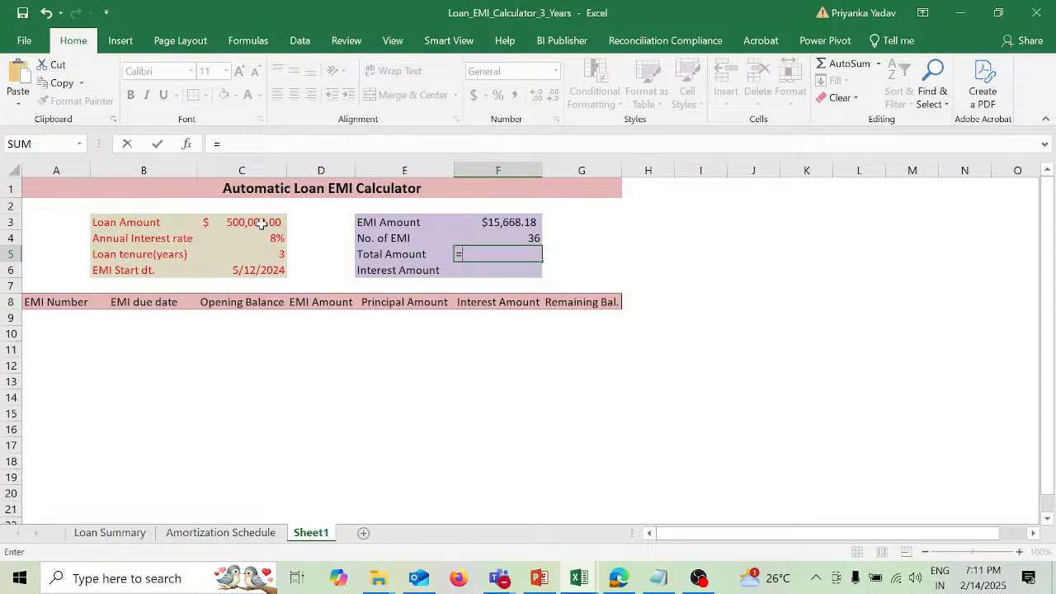
left_click(261, 223)
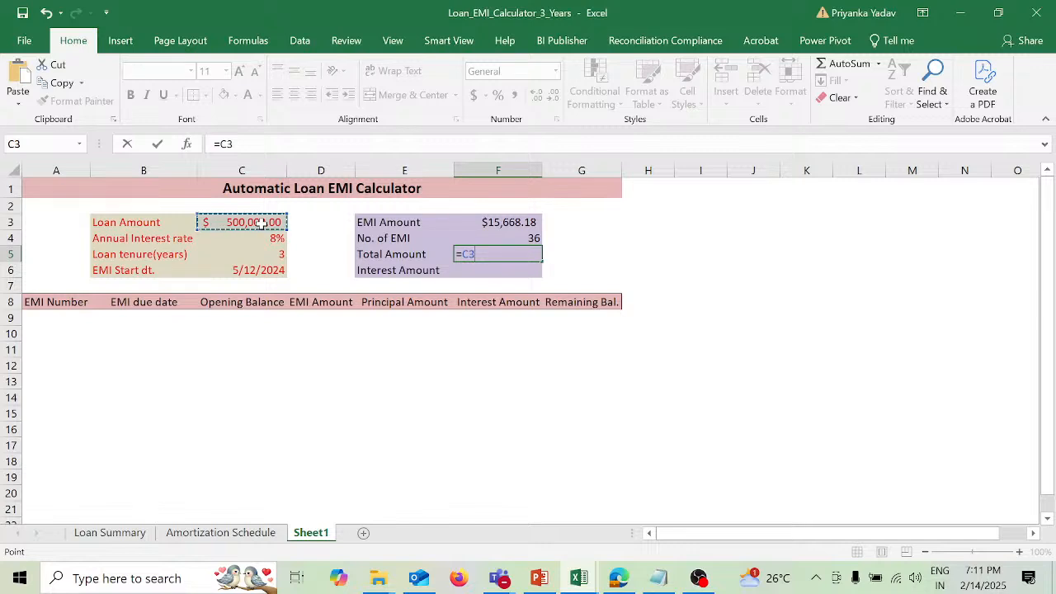
type("*")
left_click(262, 237)
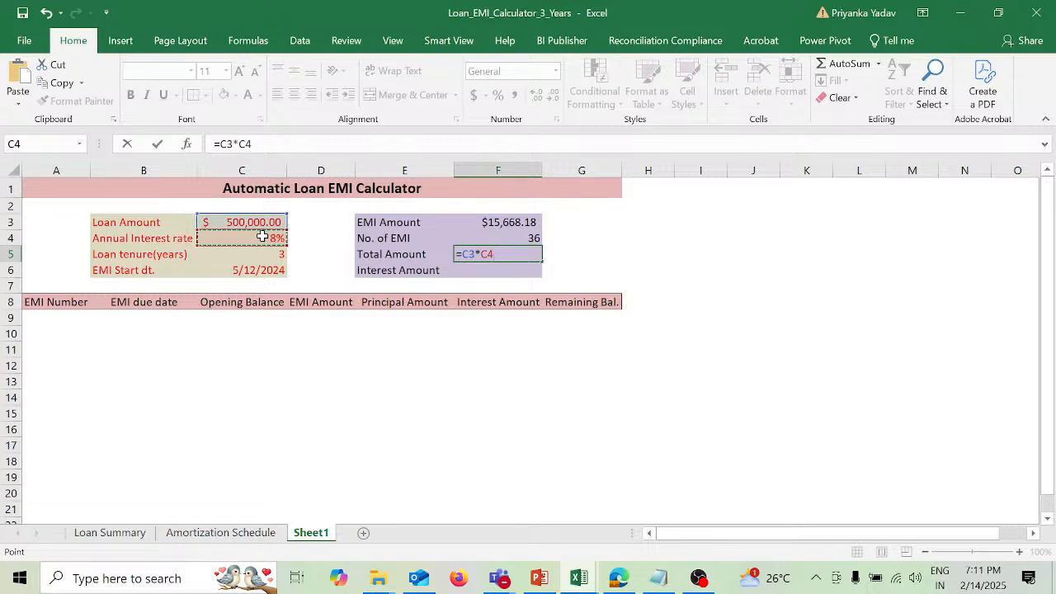
key("Return")
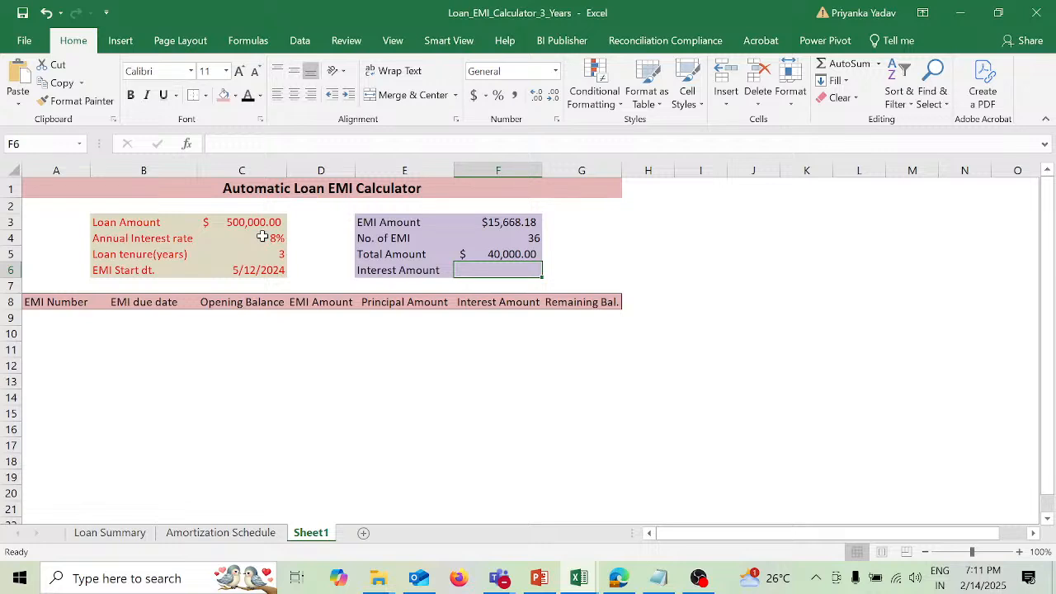
Step: Replace the Total Amount formula in F5 with =F3*F4, multiplying the EMI amount by the number of EMIs
key("Up")
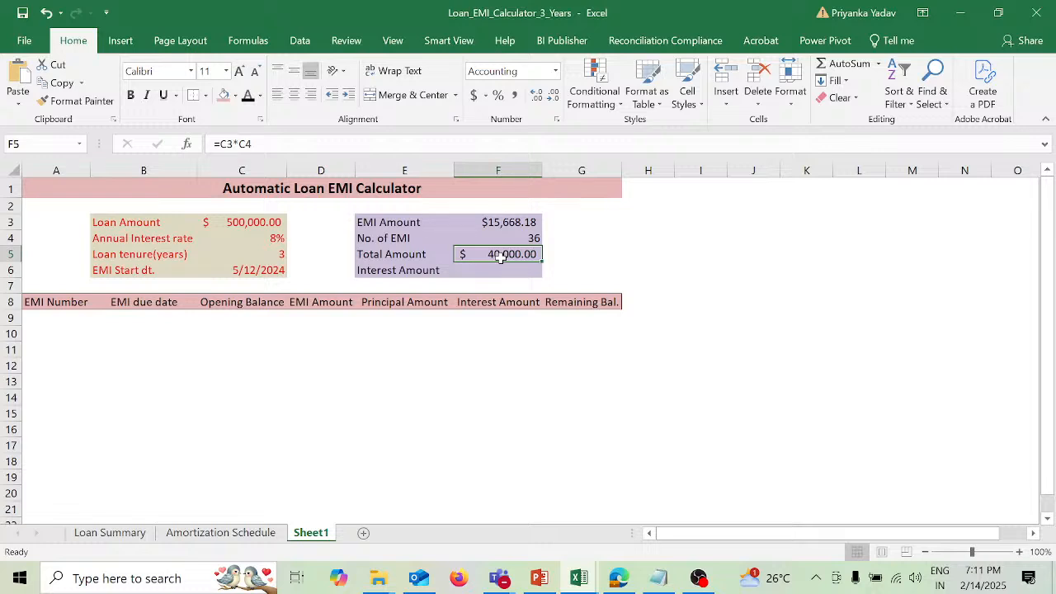
type("=")
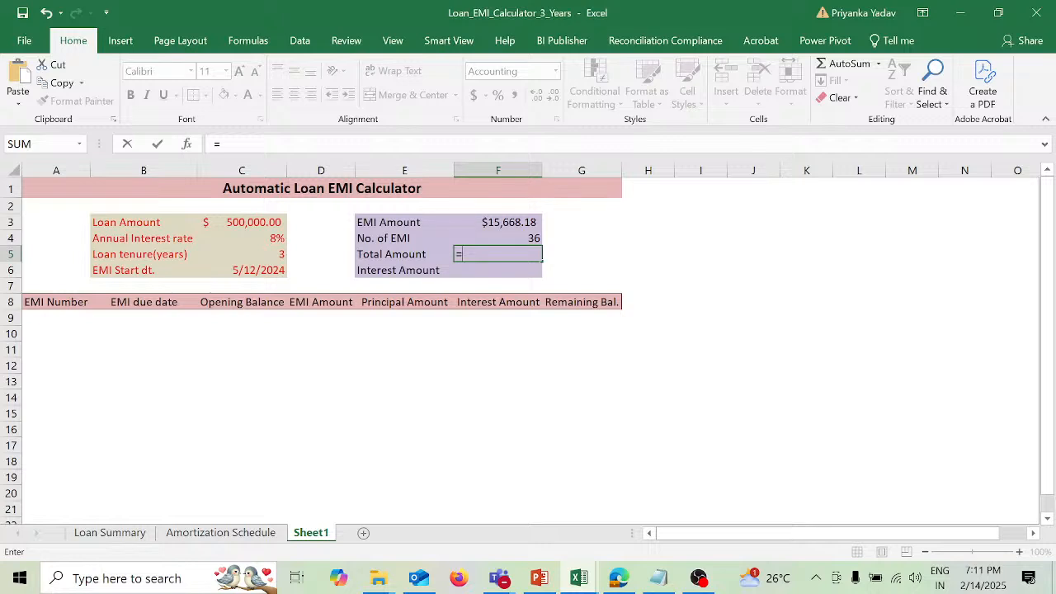
left_click(509, 224)
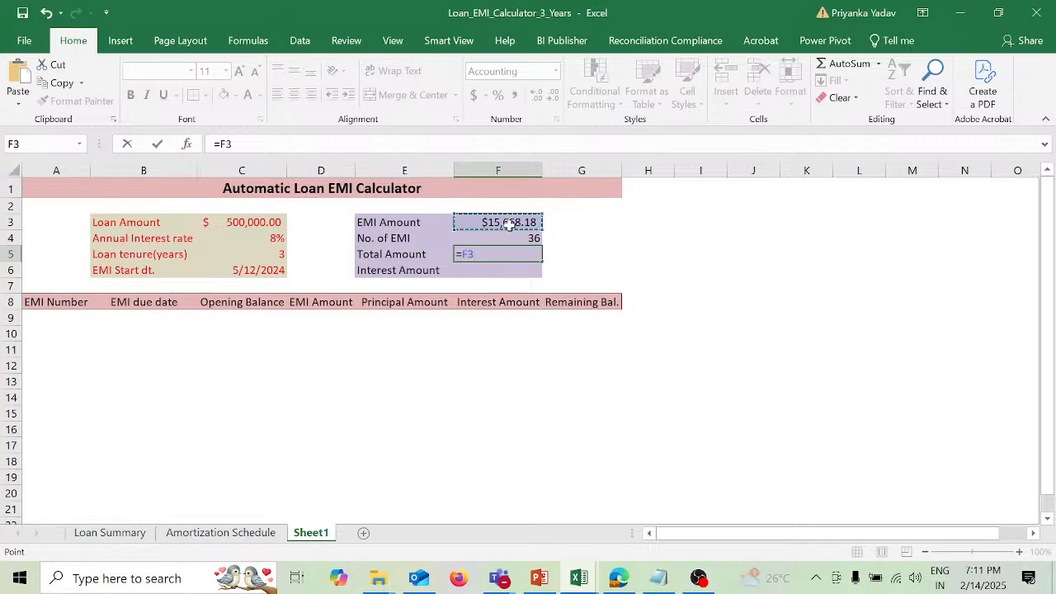
type("*")
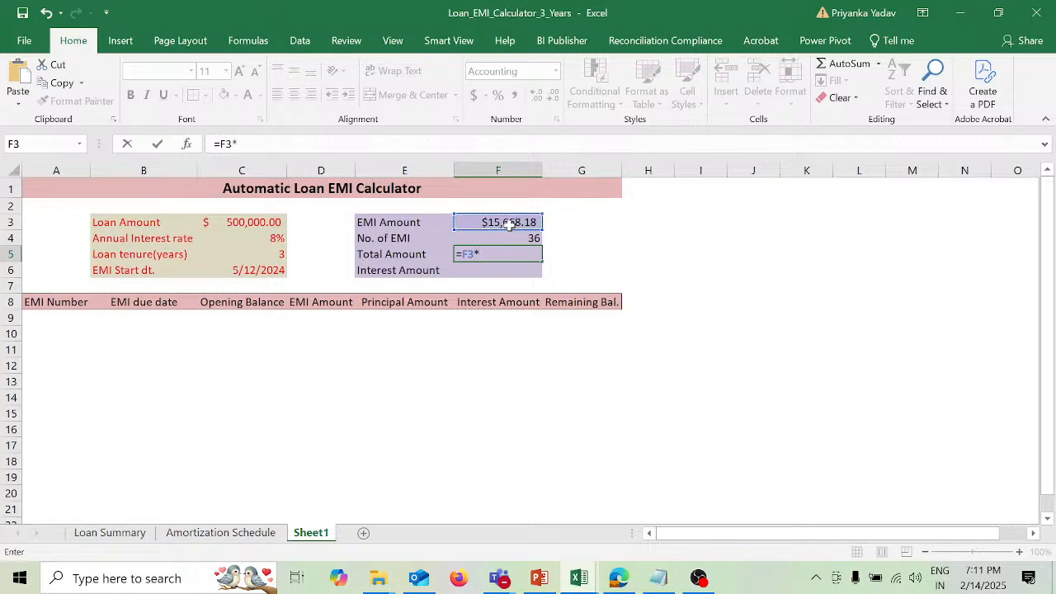
left_click(509, 237)
key("Return")
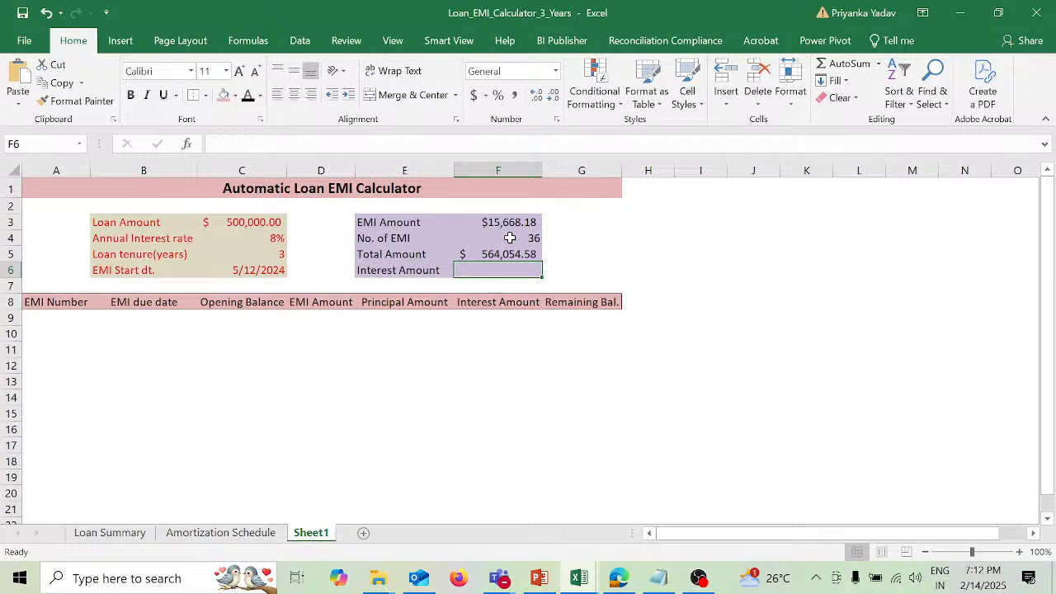
Step: Calculate the Interest Amount in F6 by subtracting the loan amount from the total amount with =F5-C3
type("=")
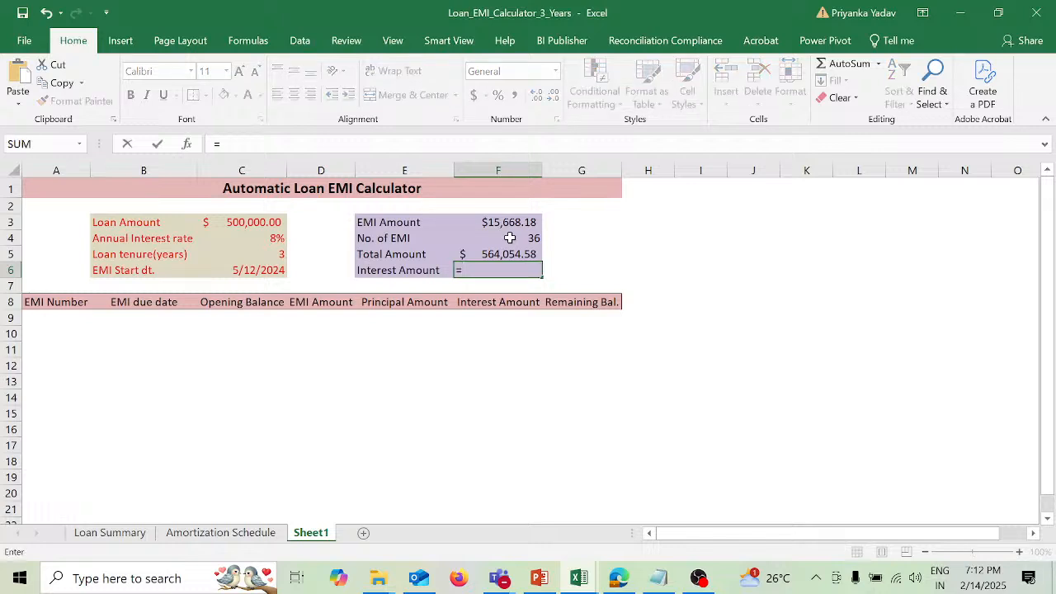
left_click(509, 252)
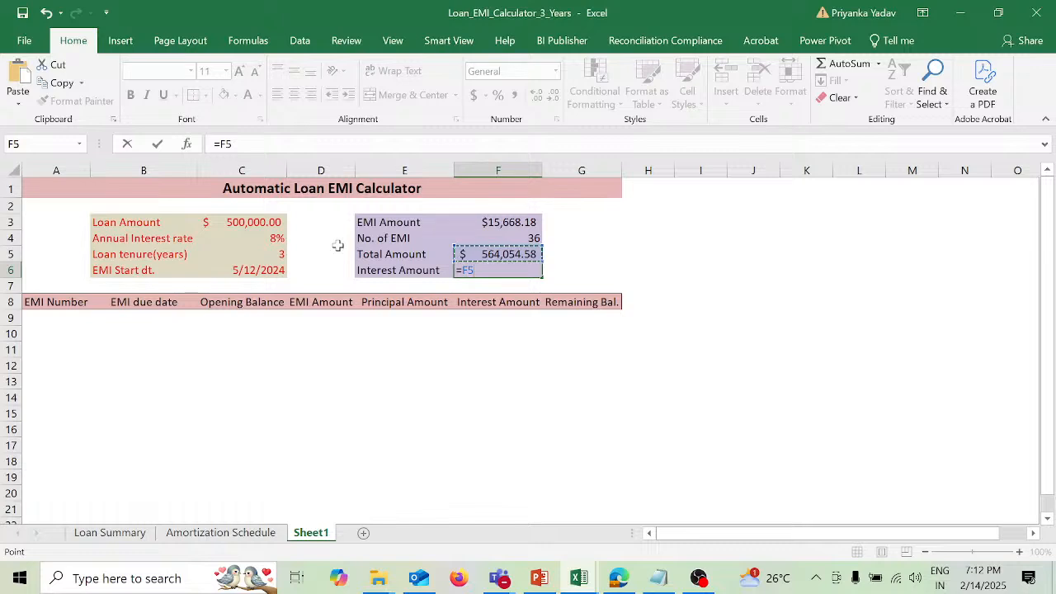
type("-")
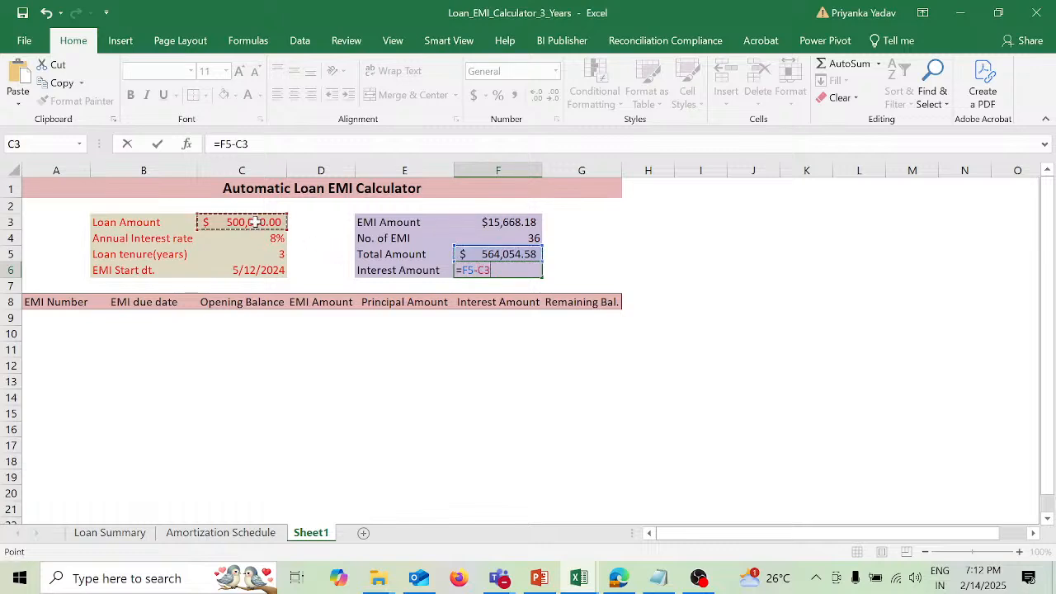
left_click(256, 222)
key("Return")
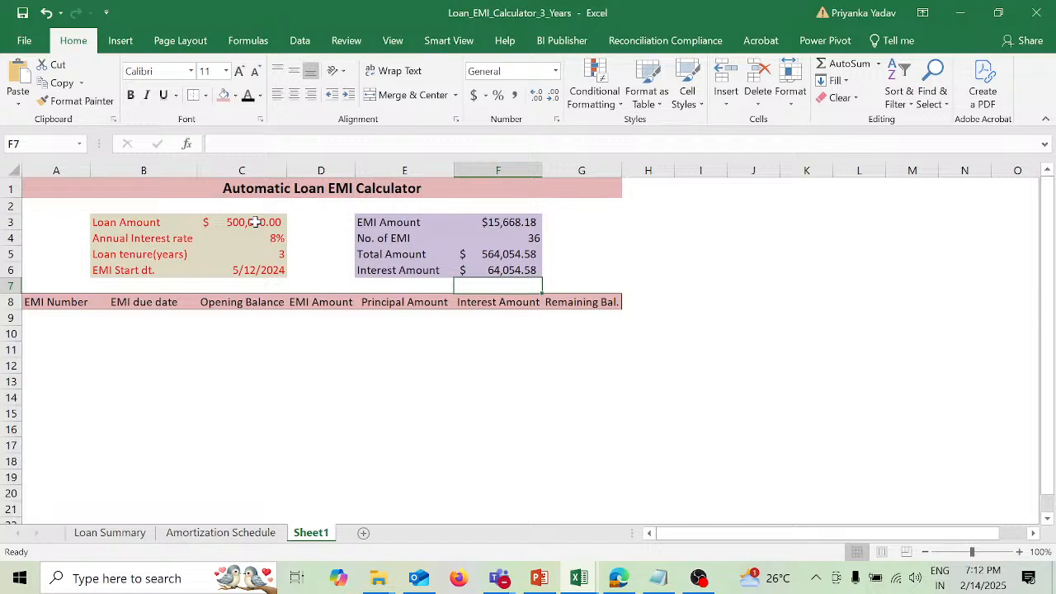
key("Up")
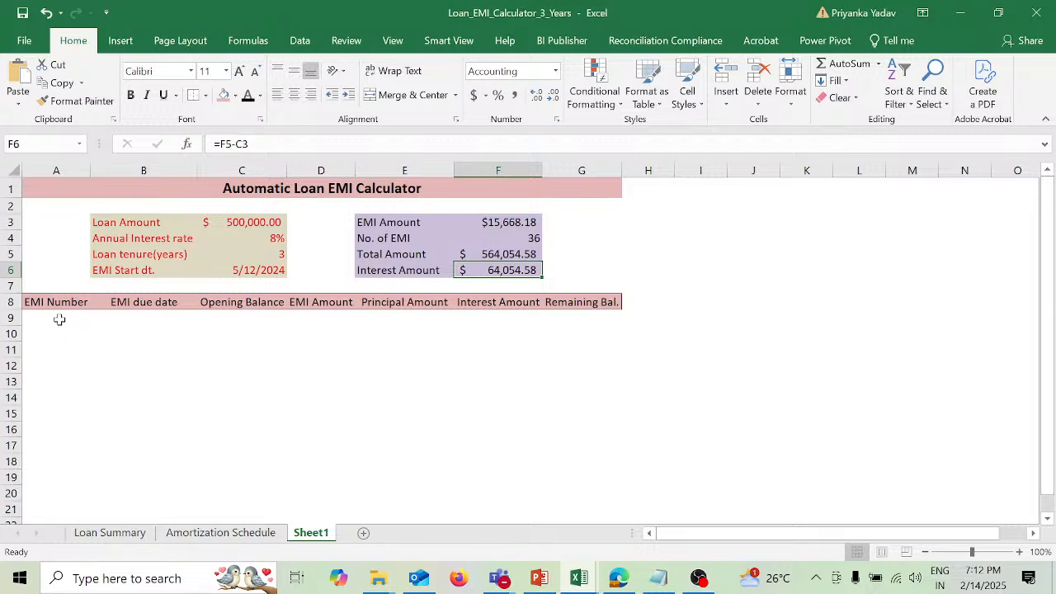
left_click(58, 318)
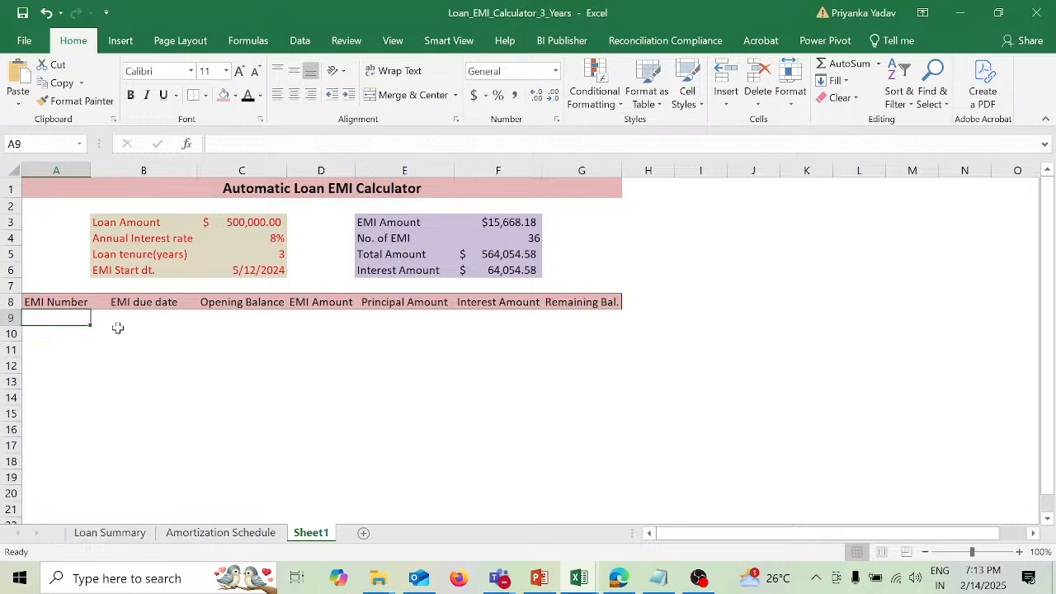
type("=")
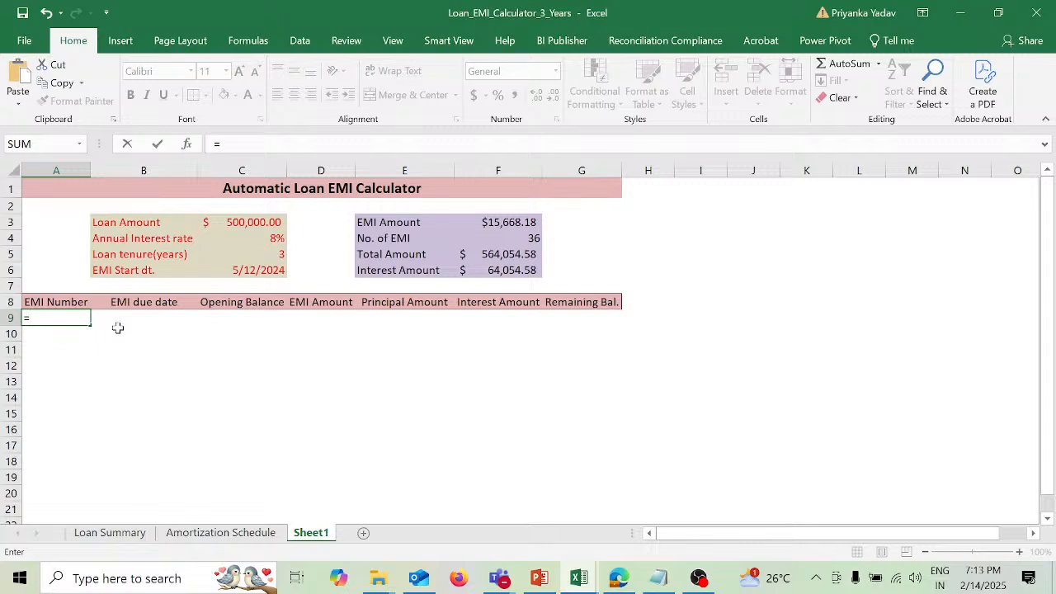
left_click(70, 301)
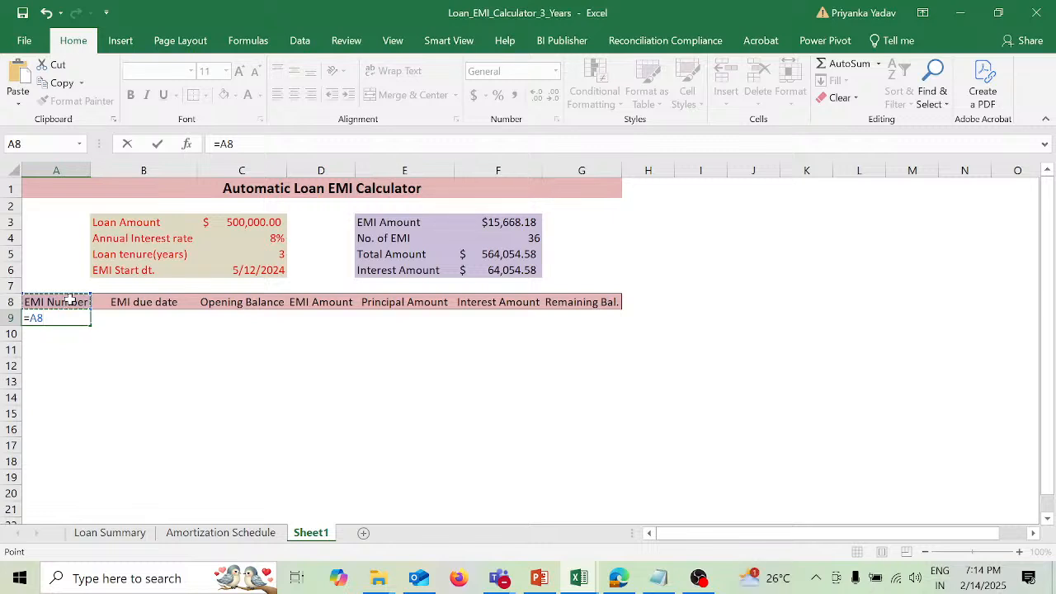
key("BackSpace")
key("BackSpace")
key("BackSpace")
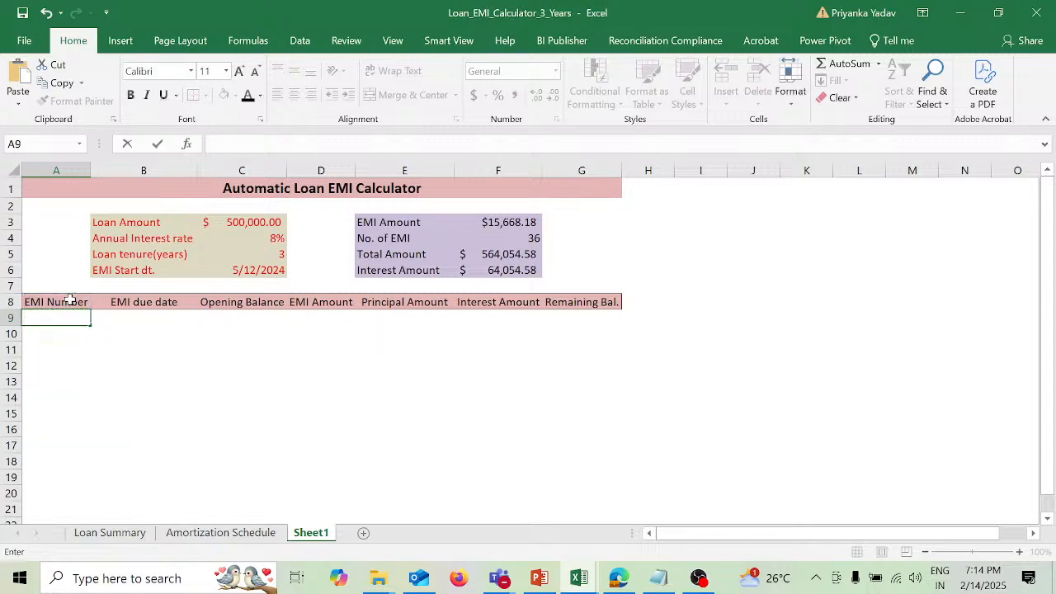
Step: Start the EMI Number formula in A9 by subtracting the header's row number from the current row, =ROW()-ROW(A8
type("=")
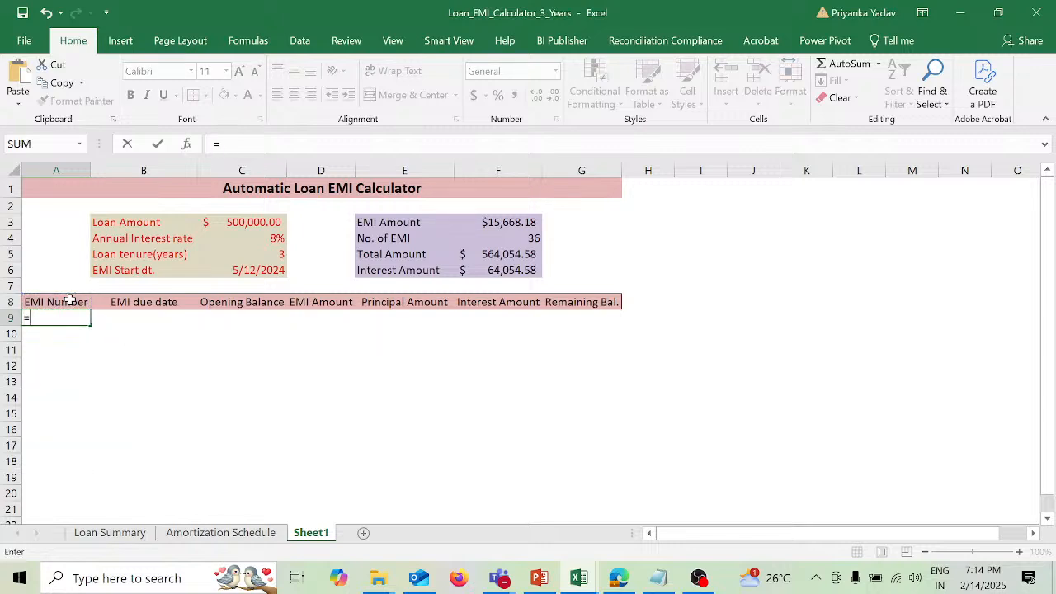
type("r")
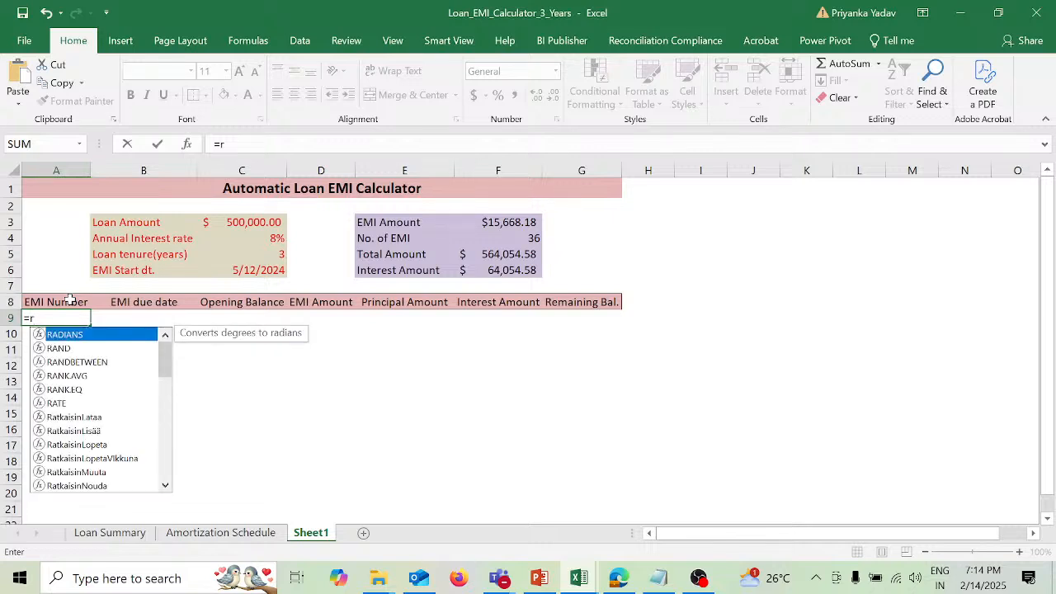
type("ow")
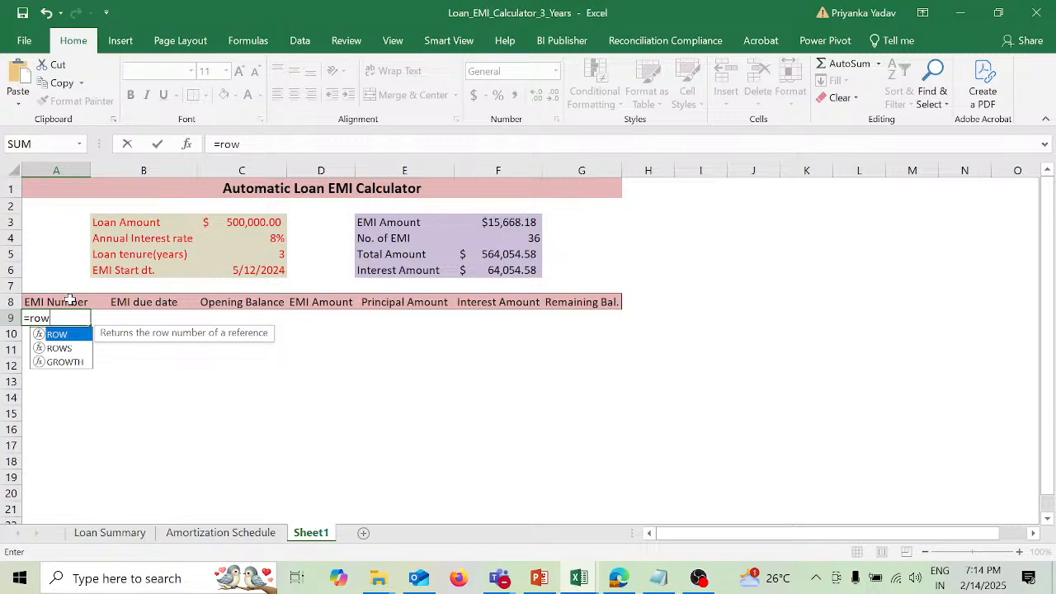
type("()")
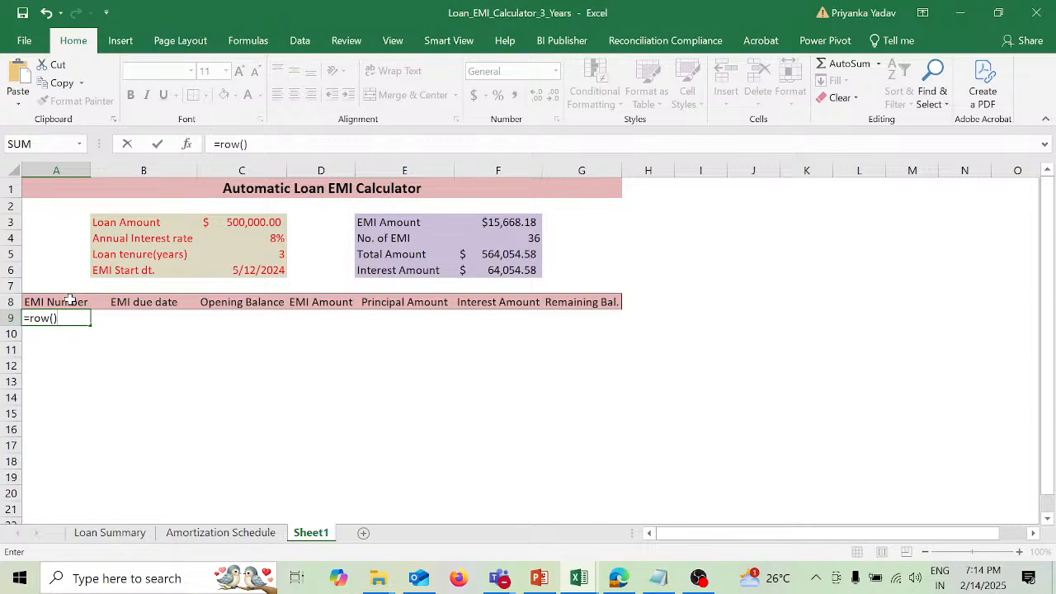
type("-row")
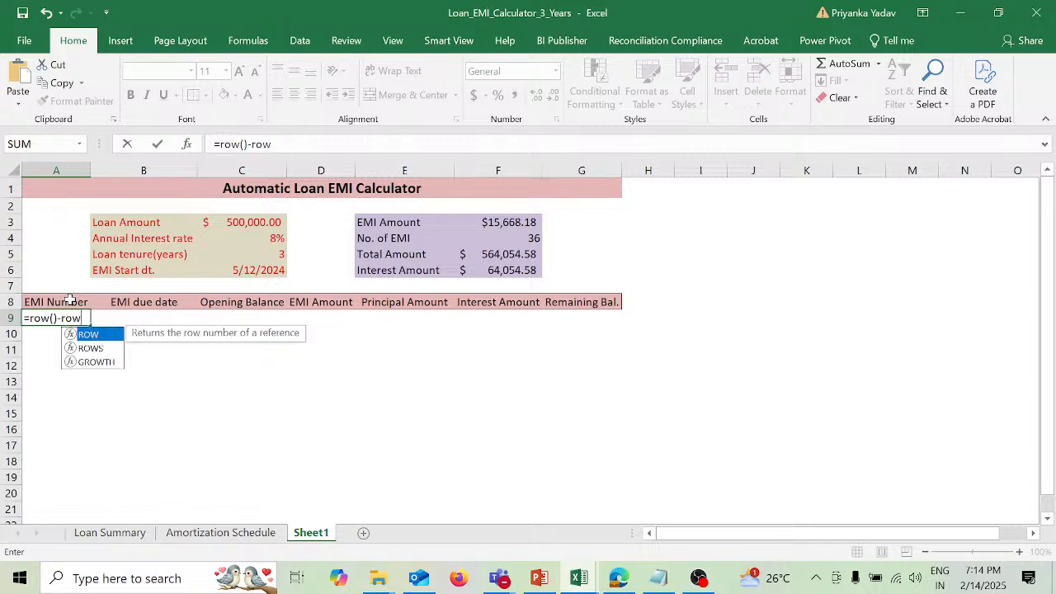
key("Tab")
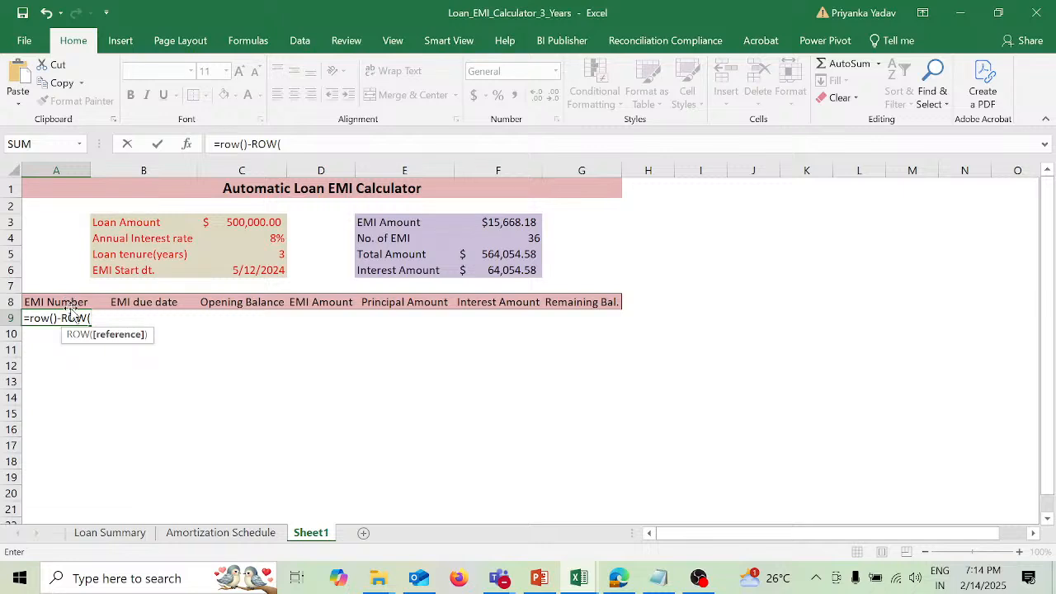
left_click(70, 302)
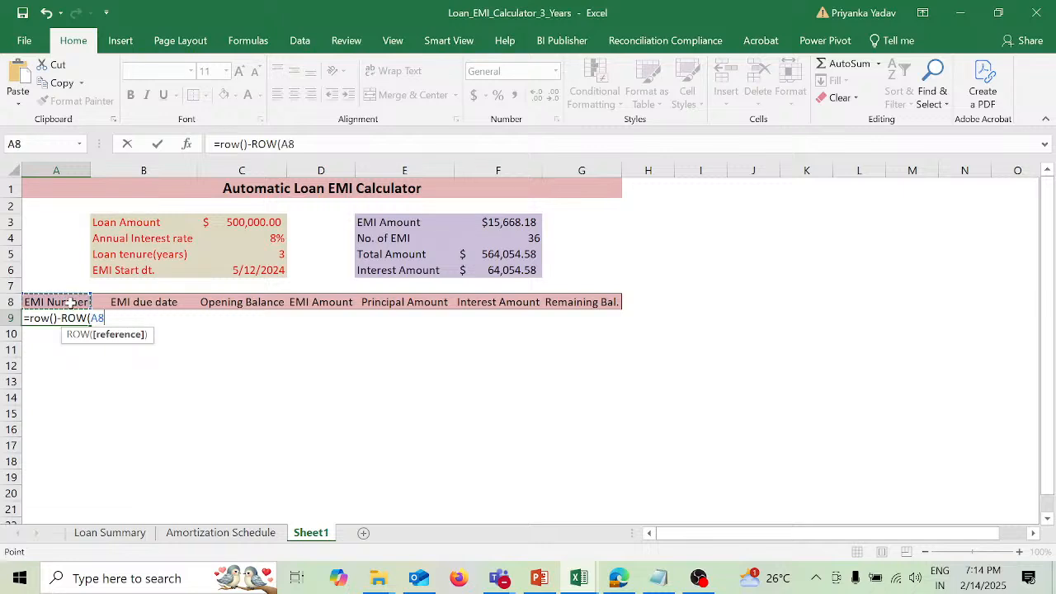
Step: Make the A8 reference absolute and enter the A9 formula as =ROW()-ROW($A$8)
left_click(282, 144)
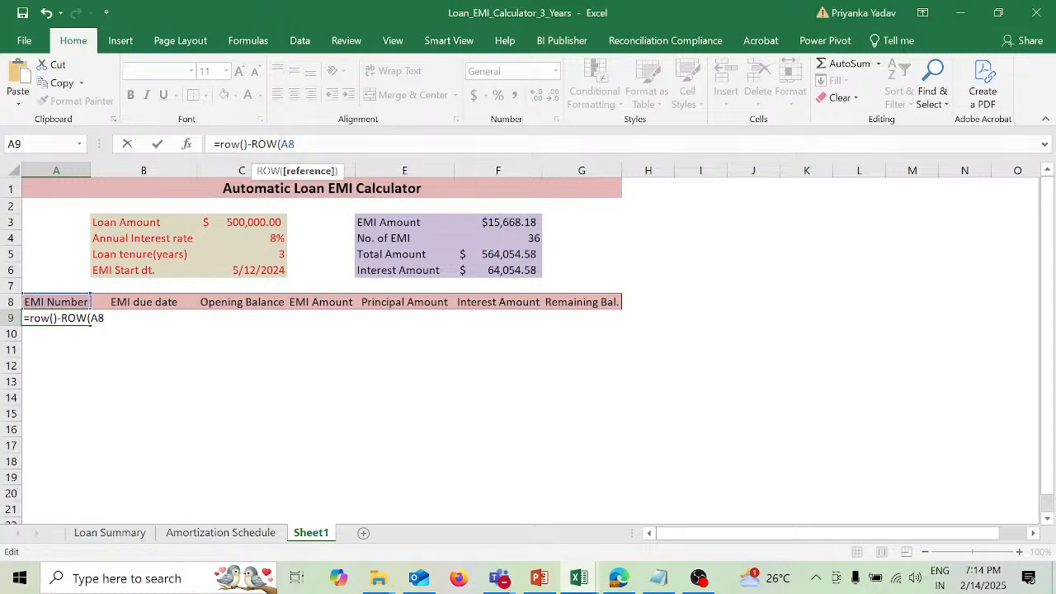
type("$")
key("Right")
type("$")
type(")")
key("Return")
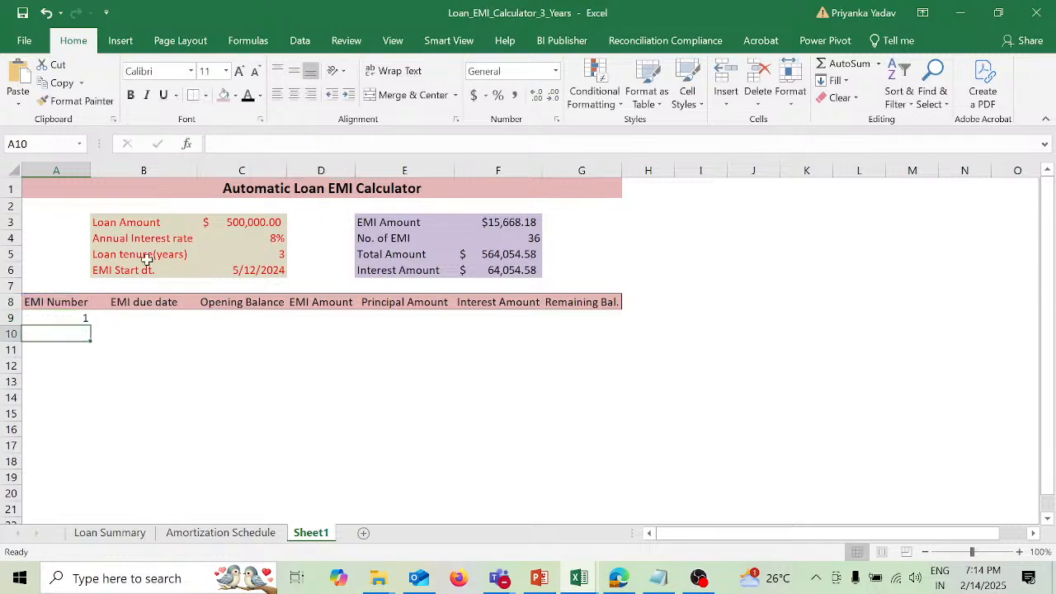
Step: Fill the EMI Number formula from A9 down to A28
left_click(74, 320)
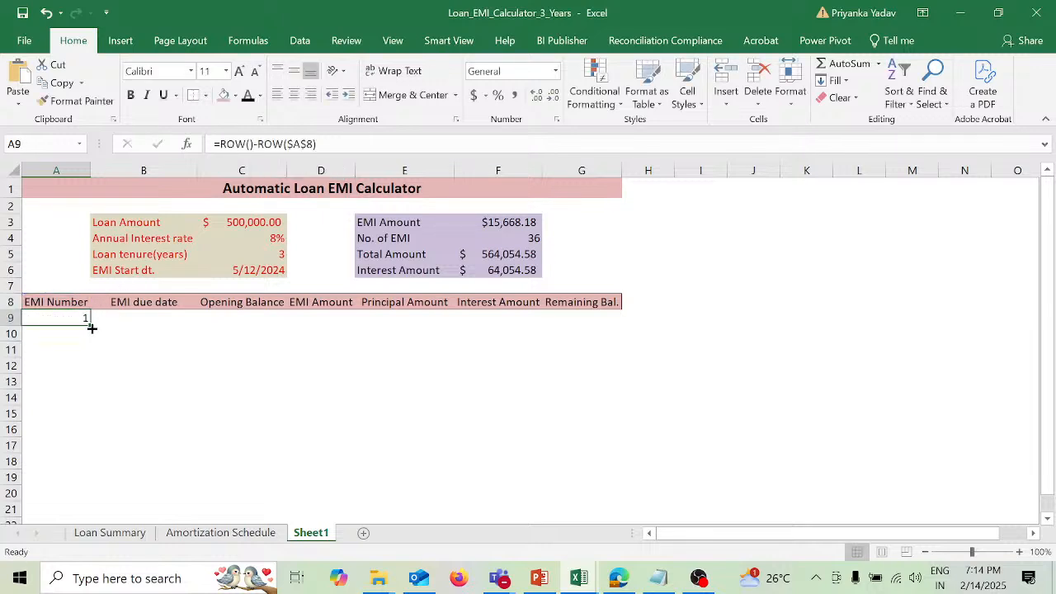
left_click_drag(90, 328, 91, 355)
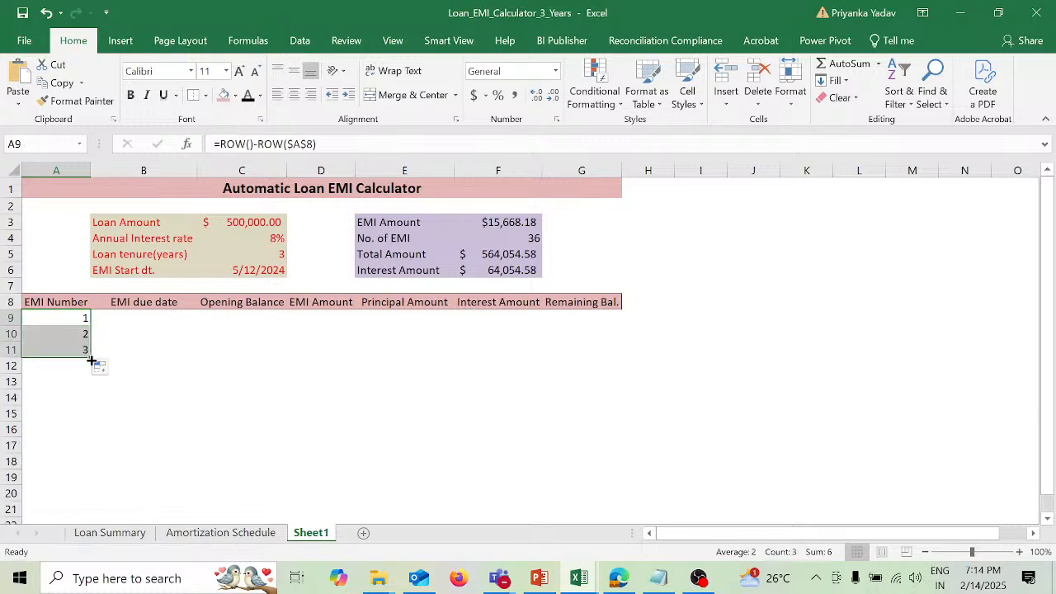
left_click_drag(90, 355, 93, 465)
left_click_drag(92, 519, 94, 535)
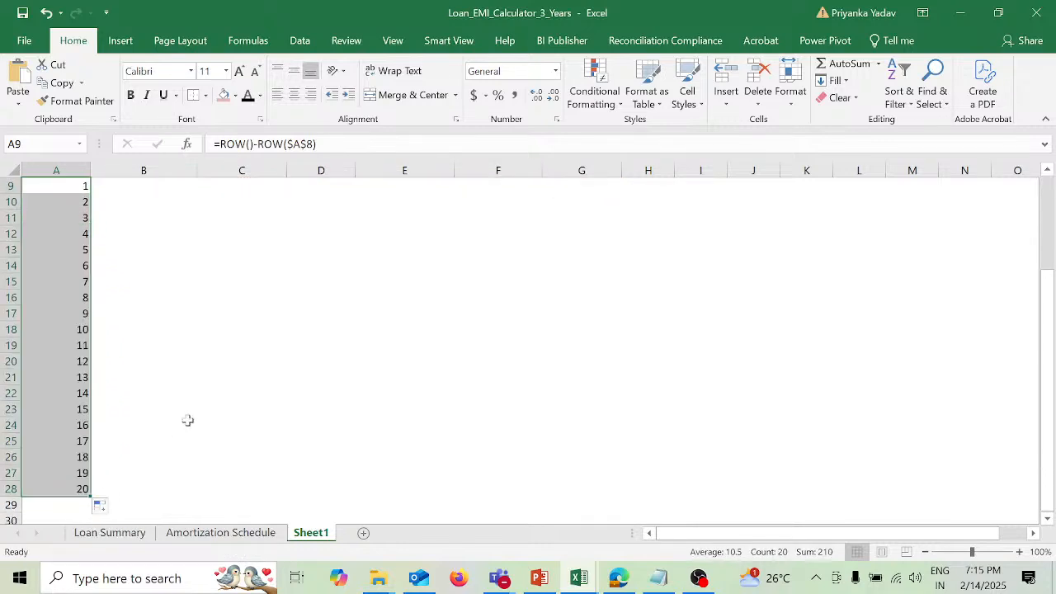
scroll(196, 417, "up", 3)
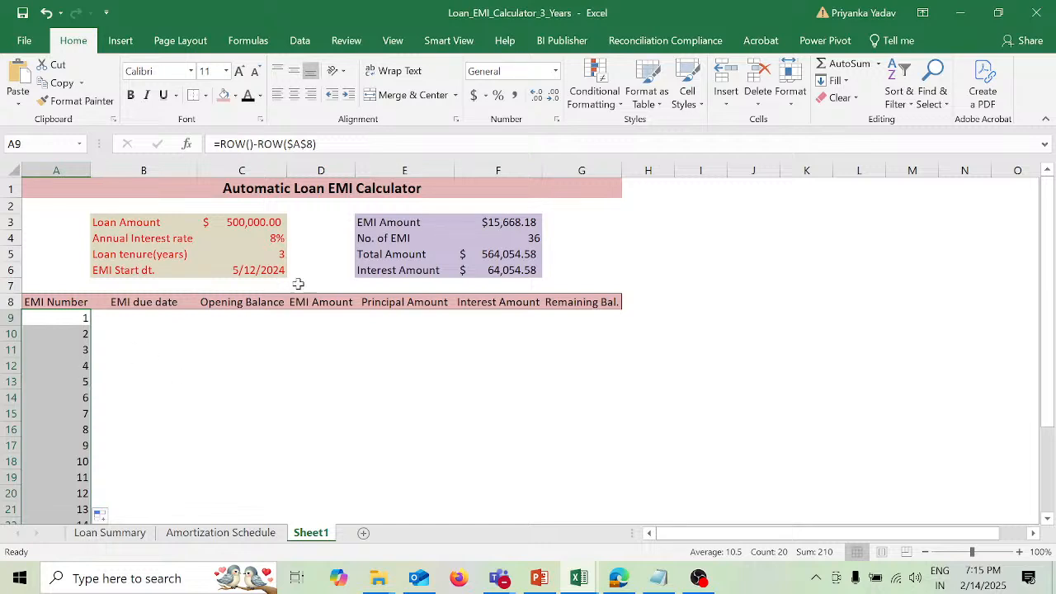
Step: Set the loan tenure in C5 to 1 year and compare the EMI Number column with the No. of EMI
left_click(271, 251)
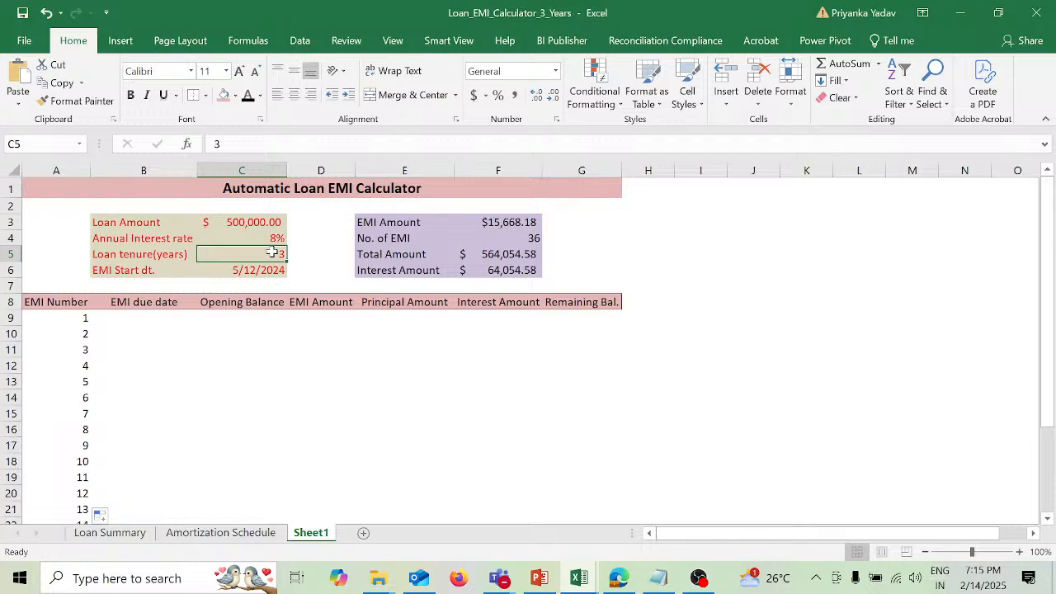
type("1")
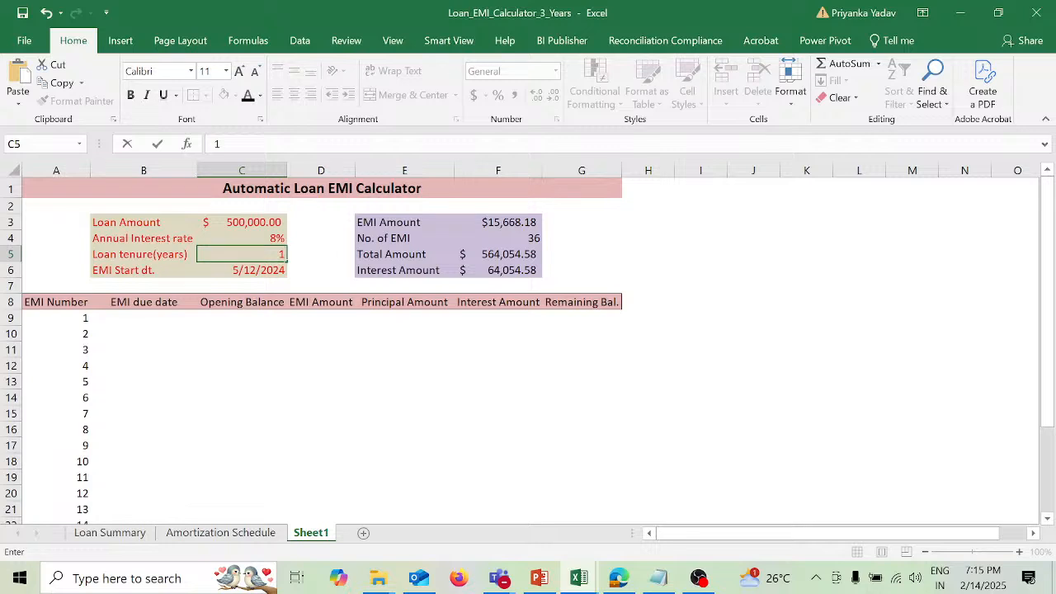
key("Return")
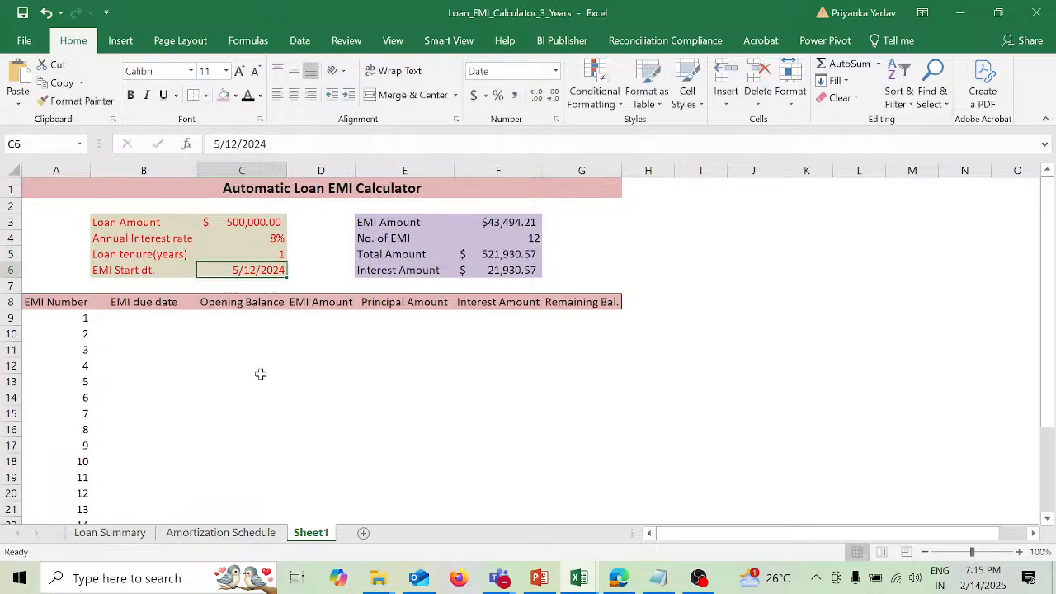
scroll(254, 403, "down", 4)
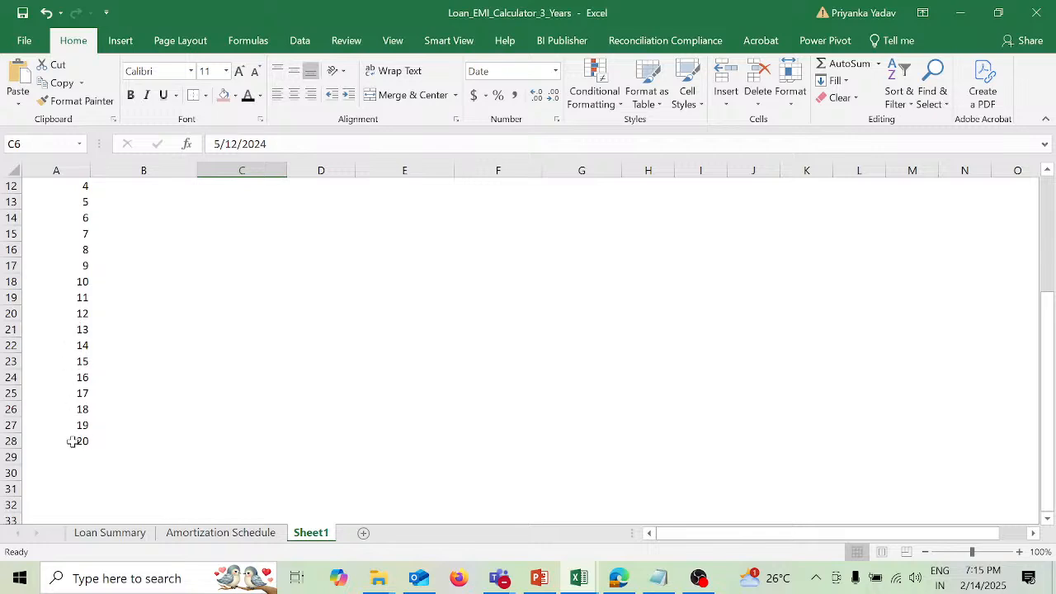
scroll(145, 369, "up", 4)
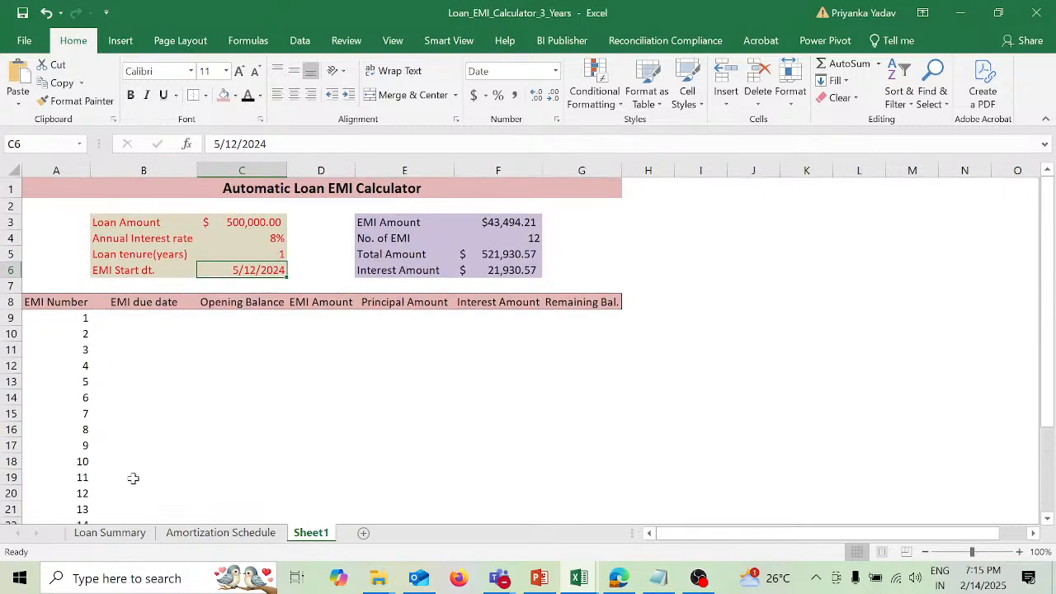
scroll(132, 479, "down", 3)
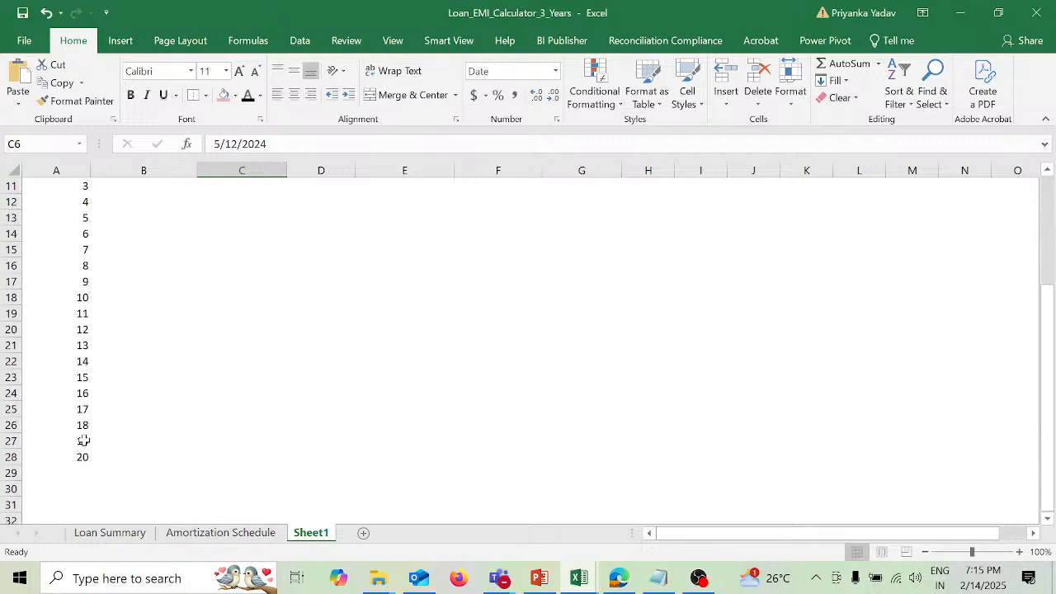
scroll(118, 280, "up", 2)
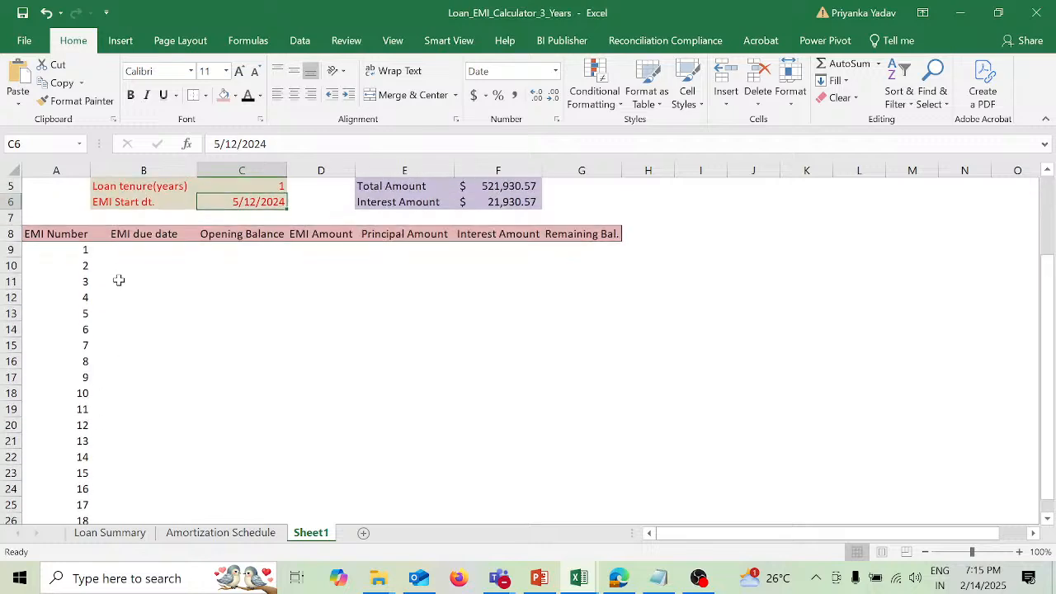
scroll(217, 255, "up", 2)
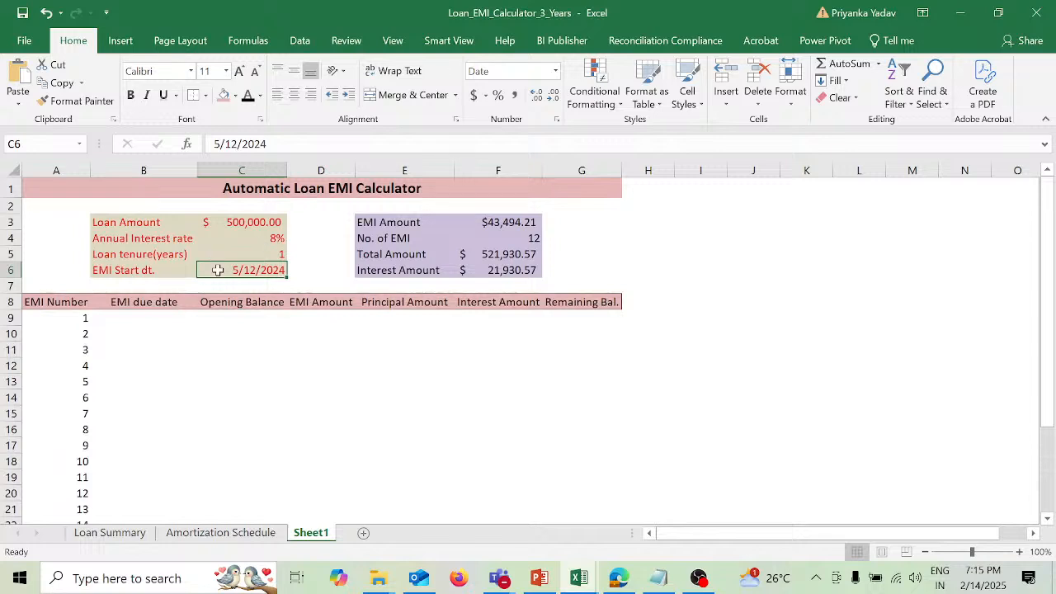
Step: Wrap the A9 formula in an IF function and begin its logical test with the absolute No. of EMI reference $F$4
left_click(67, 318)
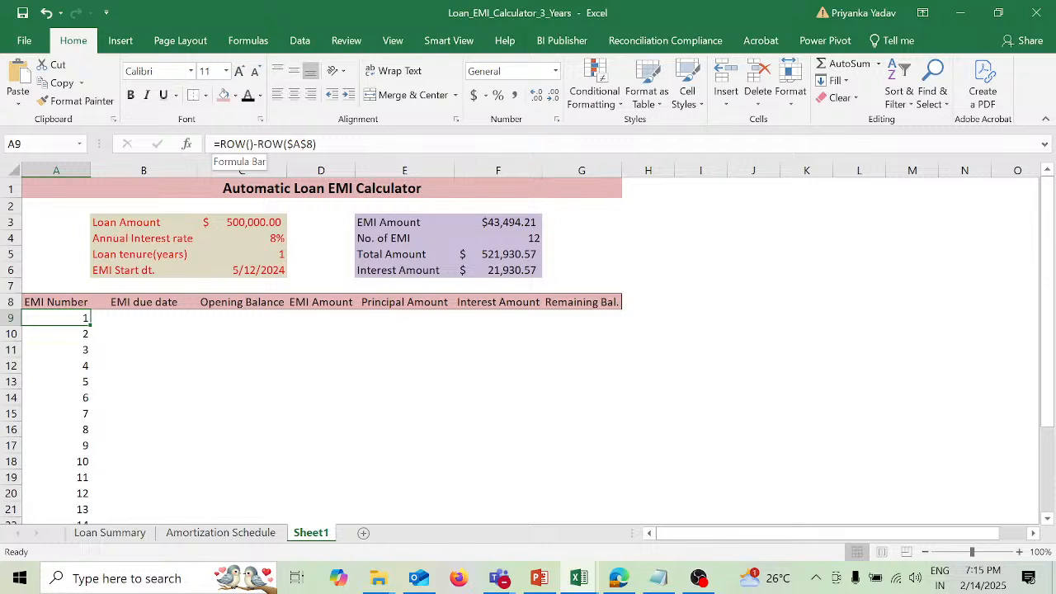
key("F2")
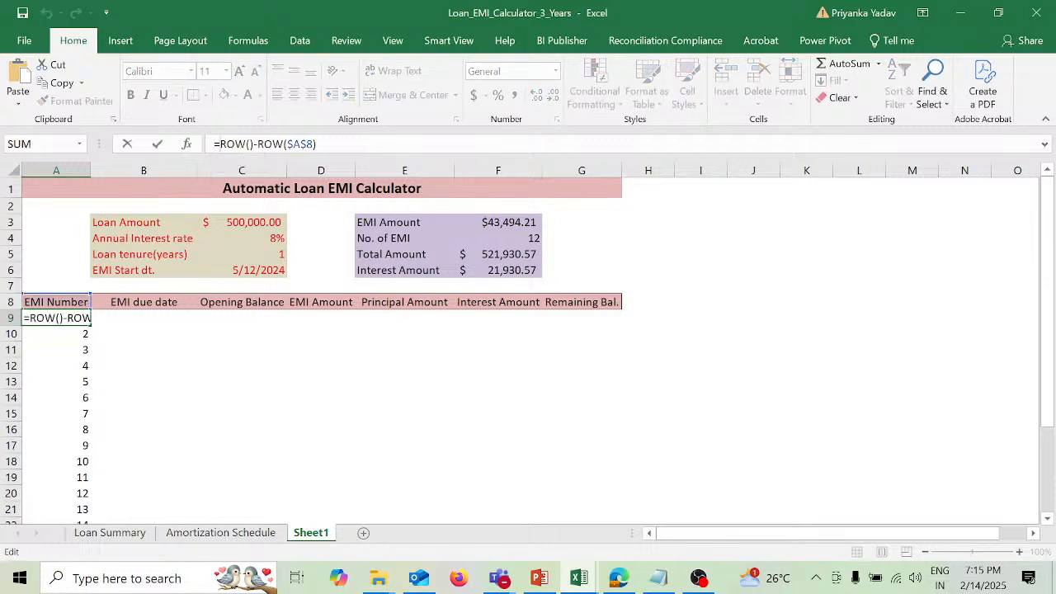
type("if")
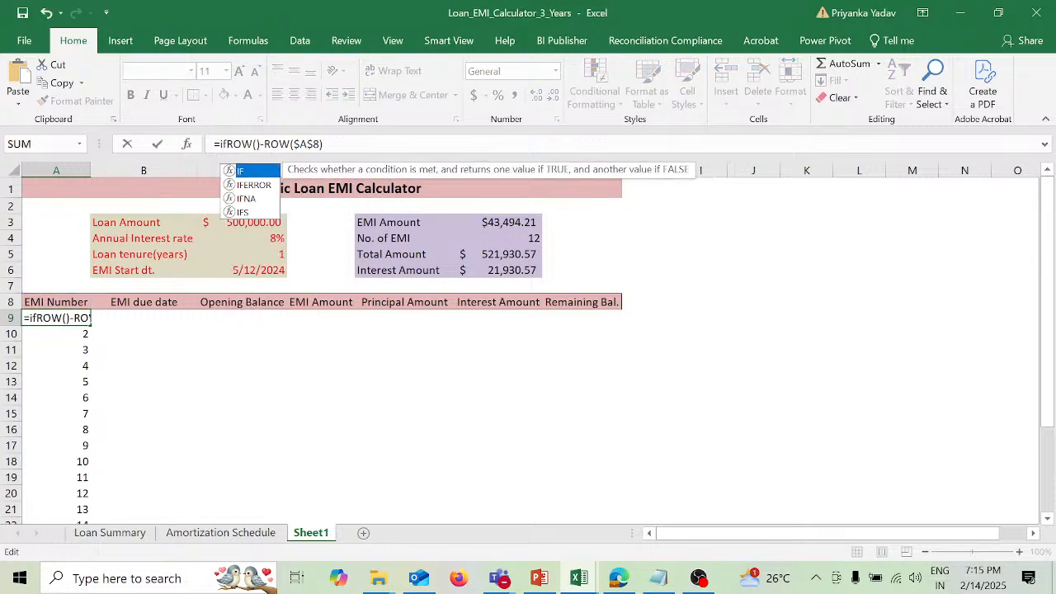
key("Tab")
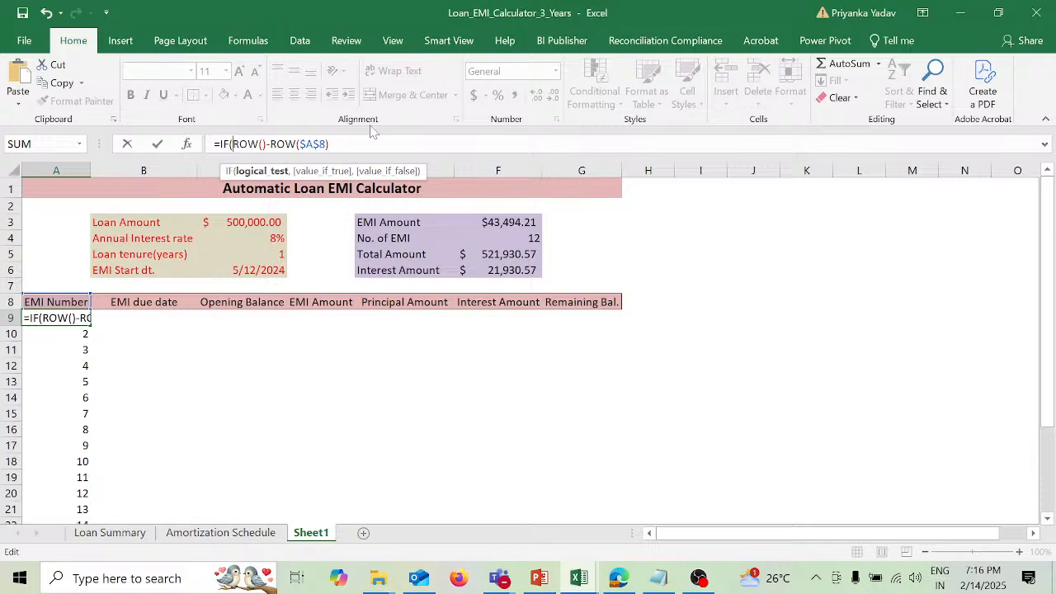
left_click(522, 239)
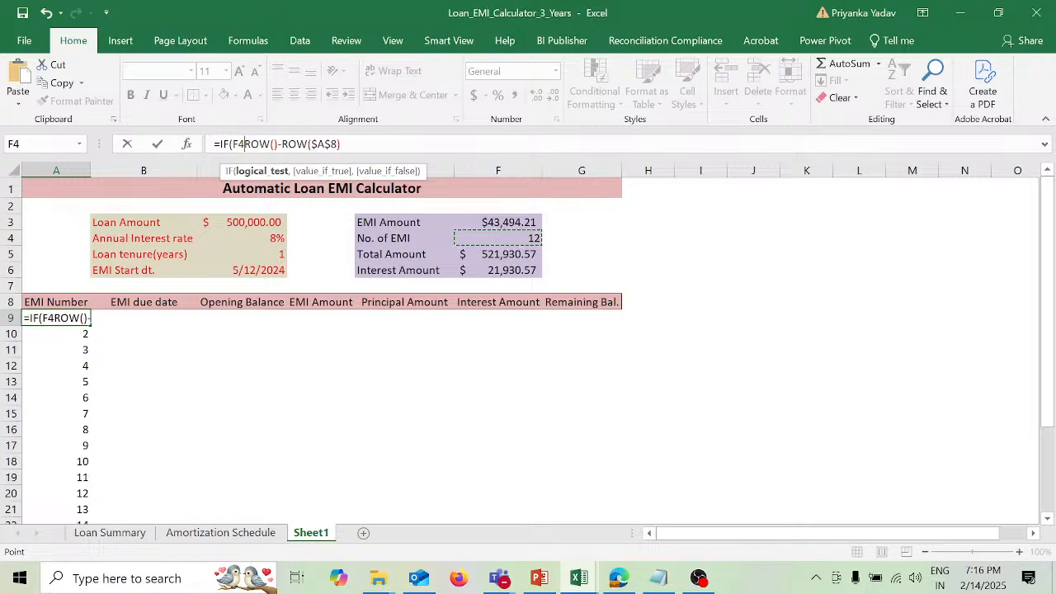
key("F2")
type("$")
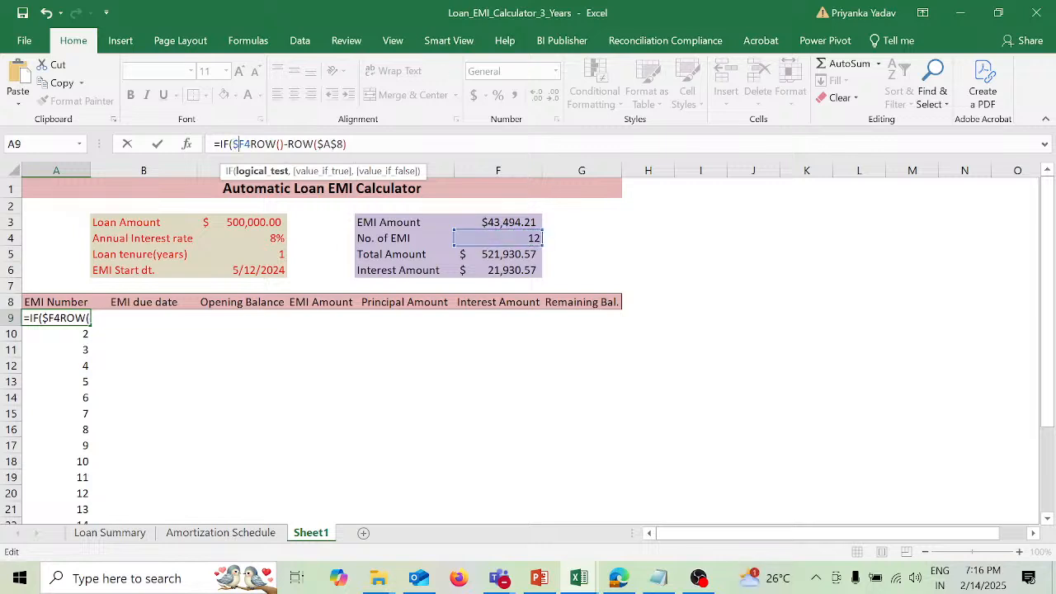
key("Right")
type("$4")
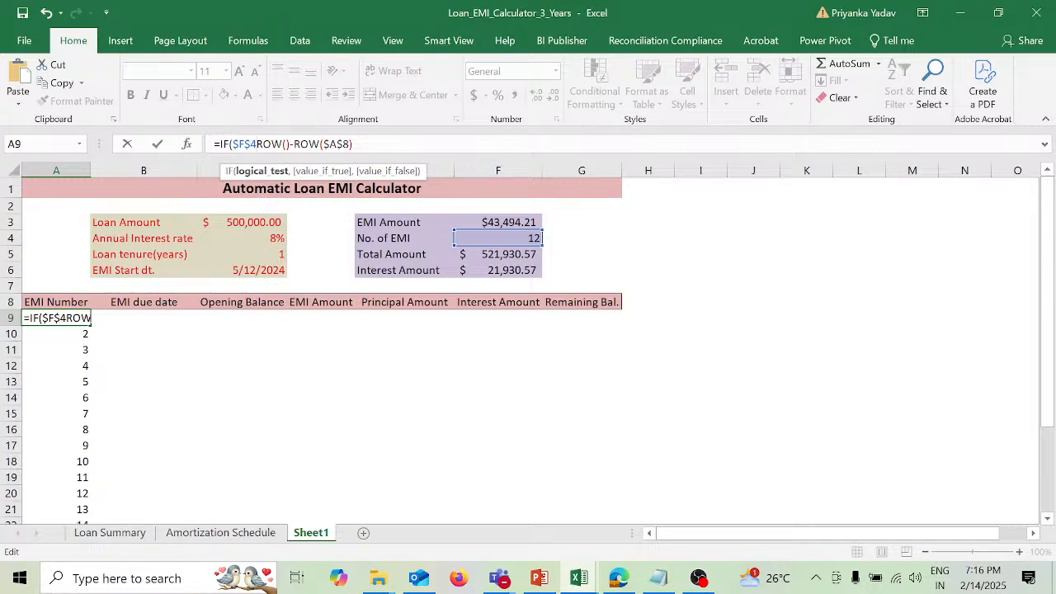
type(">")
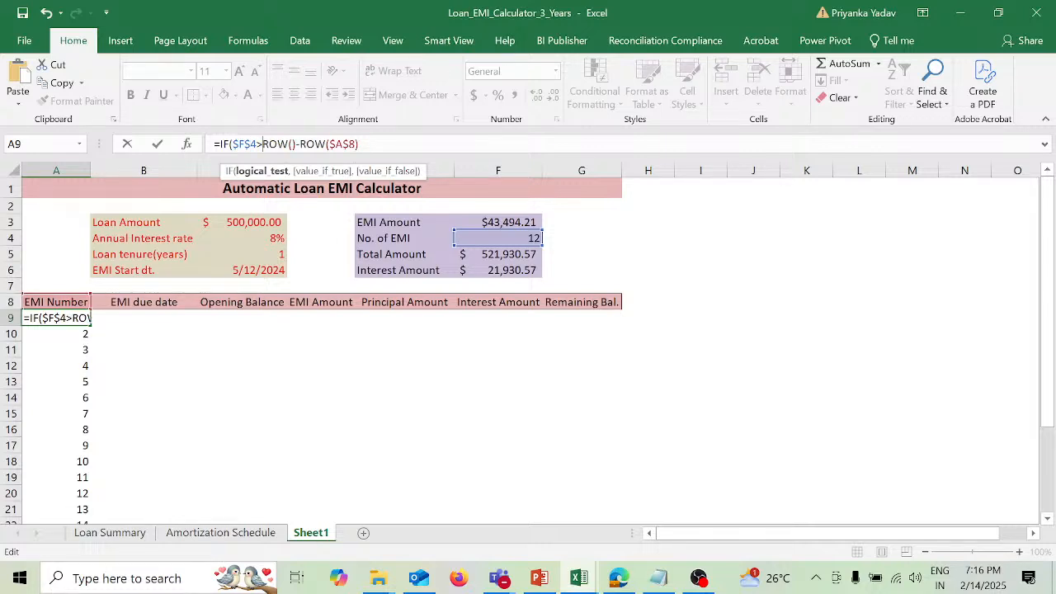
type("+")
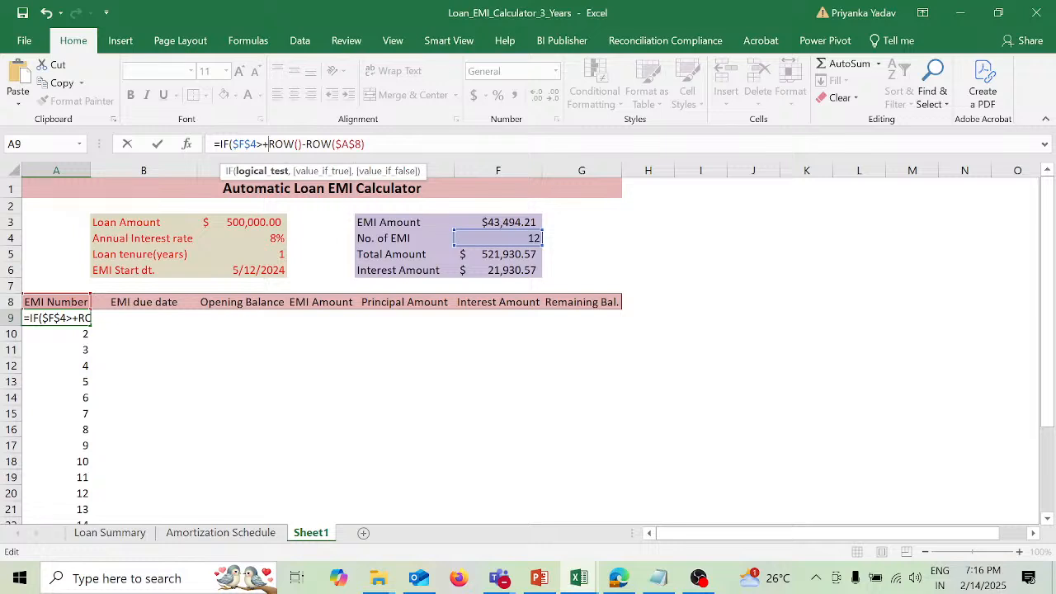
Step: Complete the logical test in the A9 IF formula as $F$4>=ROW()-ROW($A$8)
key("BackSpace")
type("=")
Step: Reuse ROW()-ROW($A$8) as the A9 formula's value if true, set "" as the value if false, and enter the formula
left_click_drag(269, 144, 365, 145)
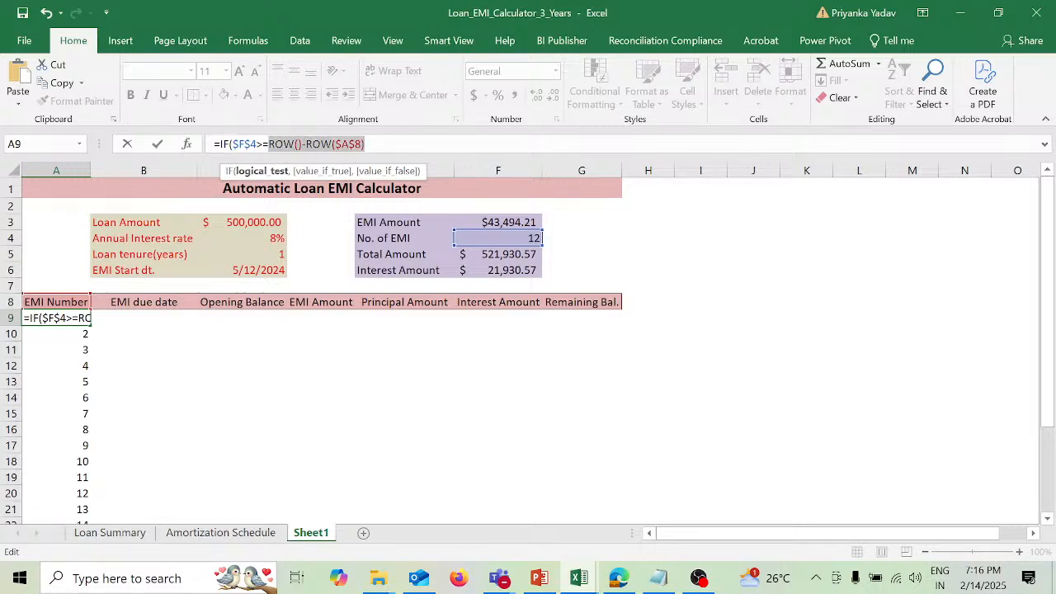
left_click(365, 144)
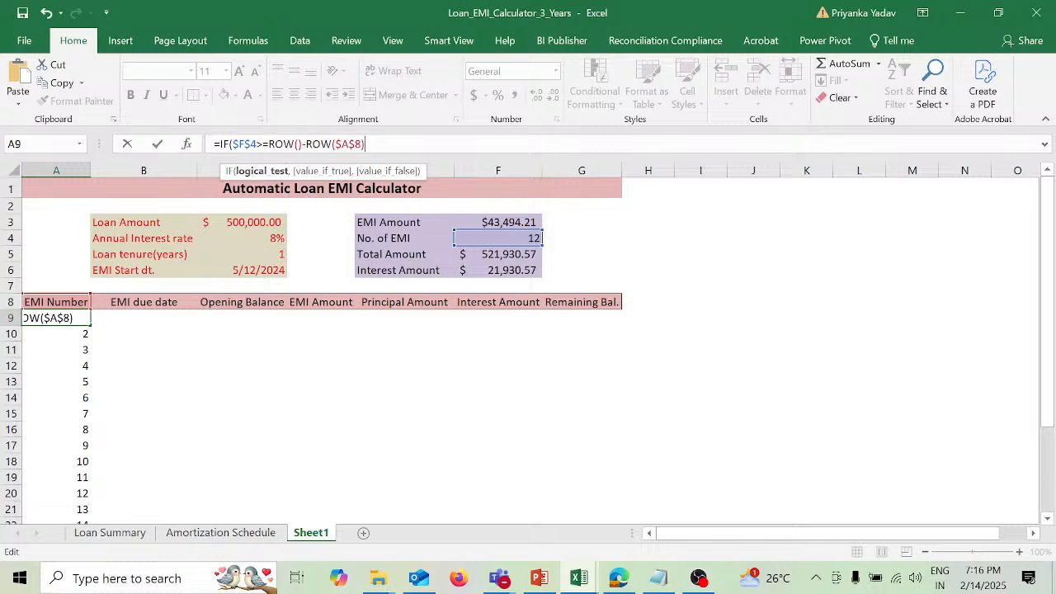
type(",")
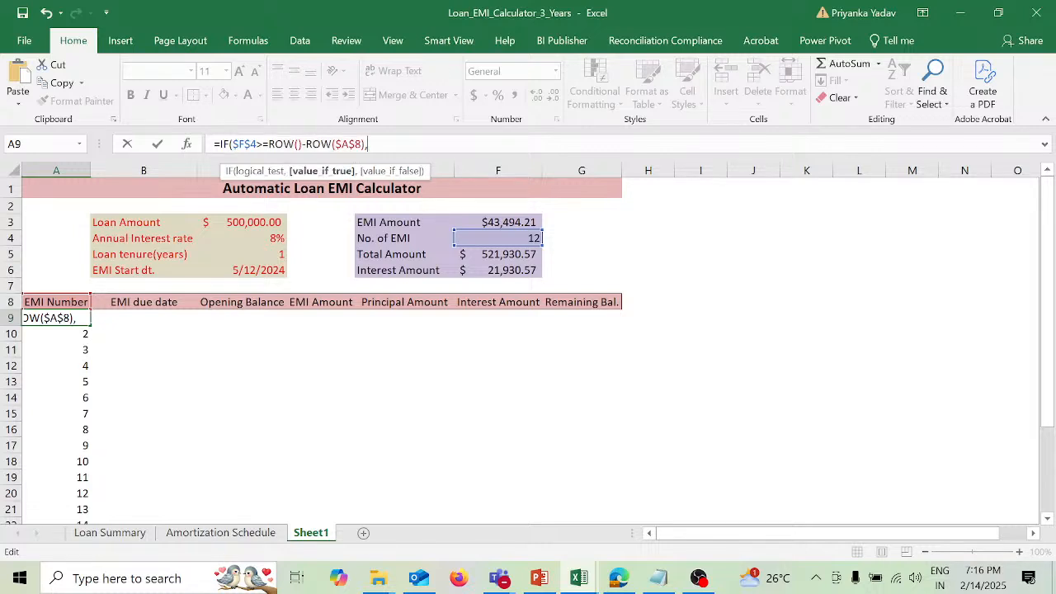
key("ctrl+v")
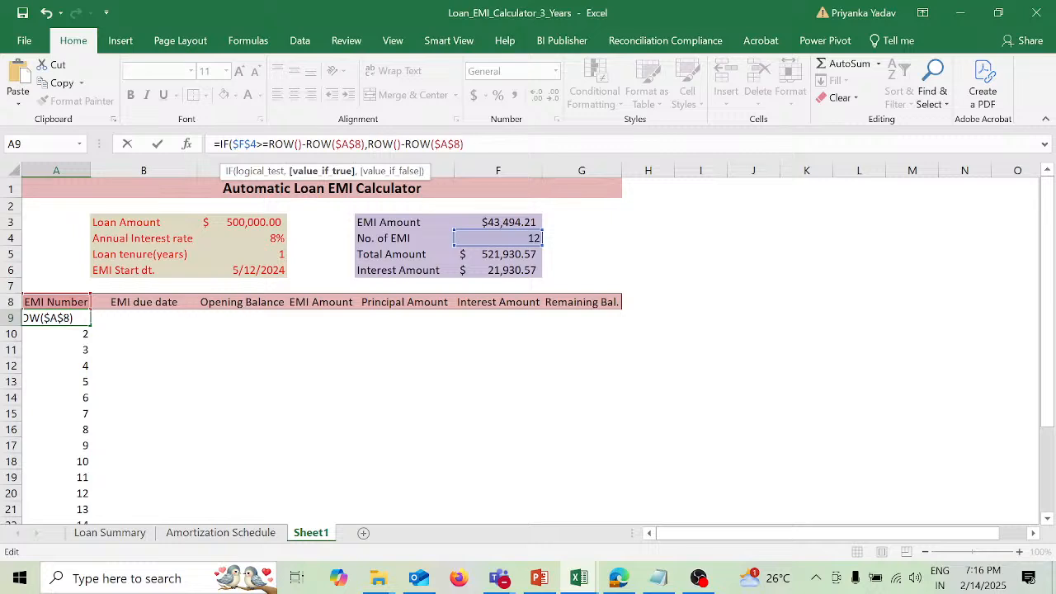
type(",\"")
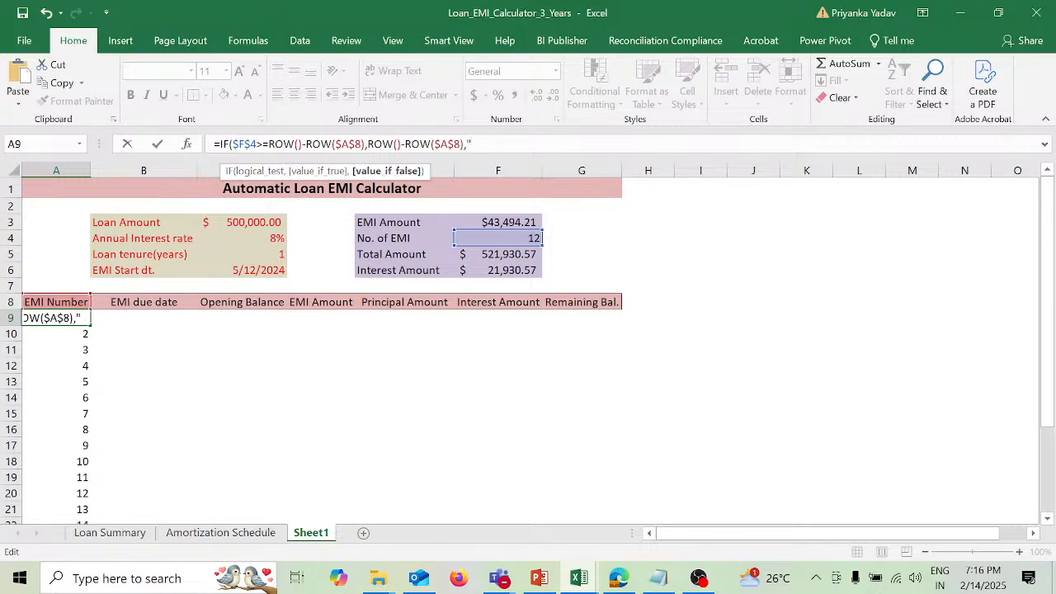
type("\")")
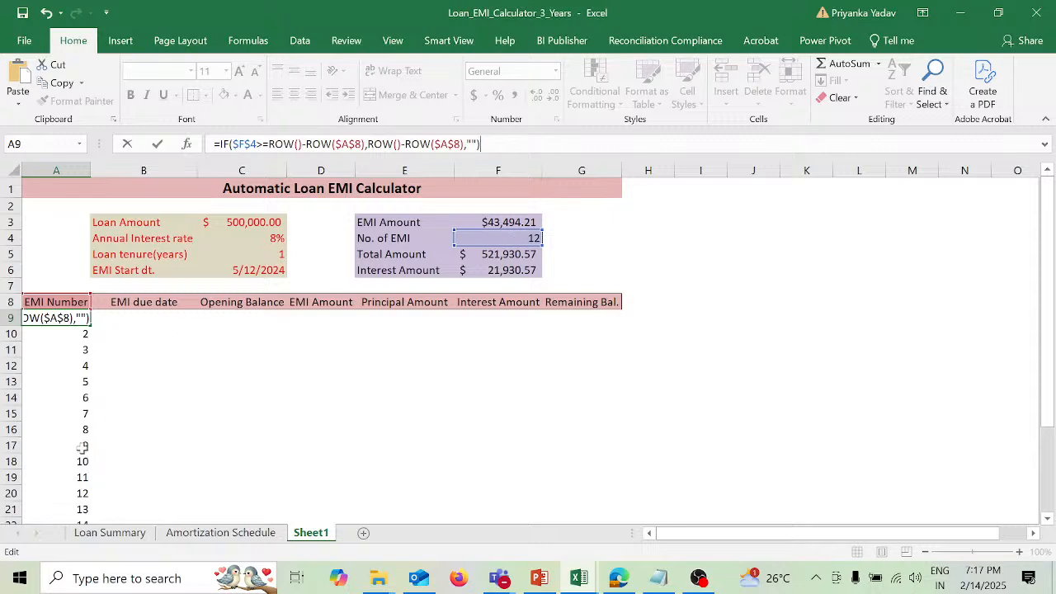
key("Return")
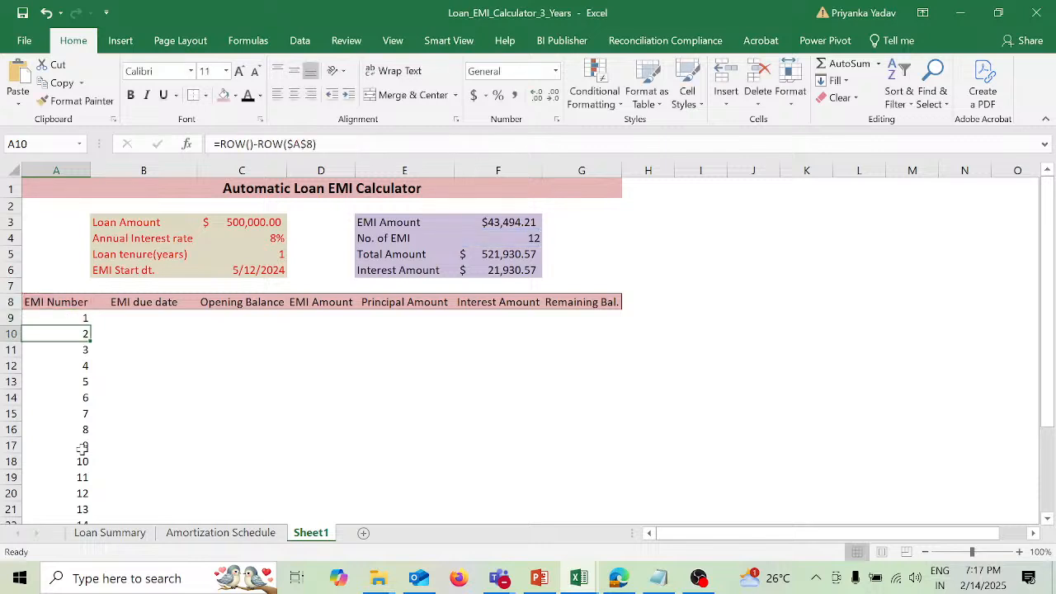
Step: Copy the A9 EMI Number formula into A10:A20
left_click(80, 318)
key("ctrl+c")
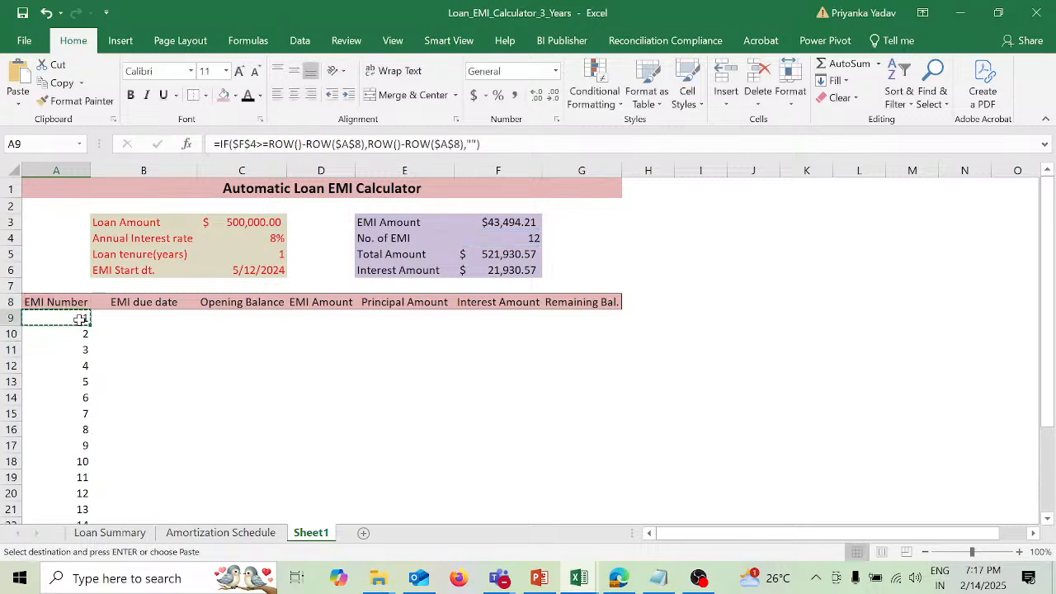
left_click_drag(85, 336, 80, 391)
key("ctrl+v")
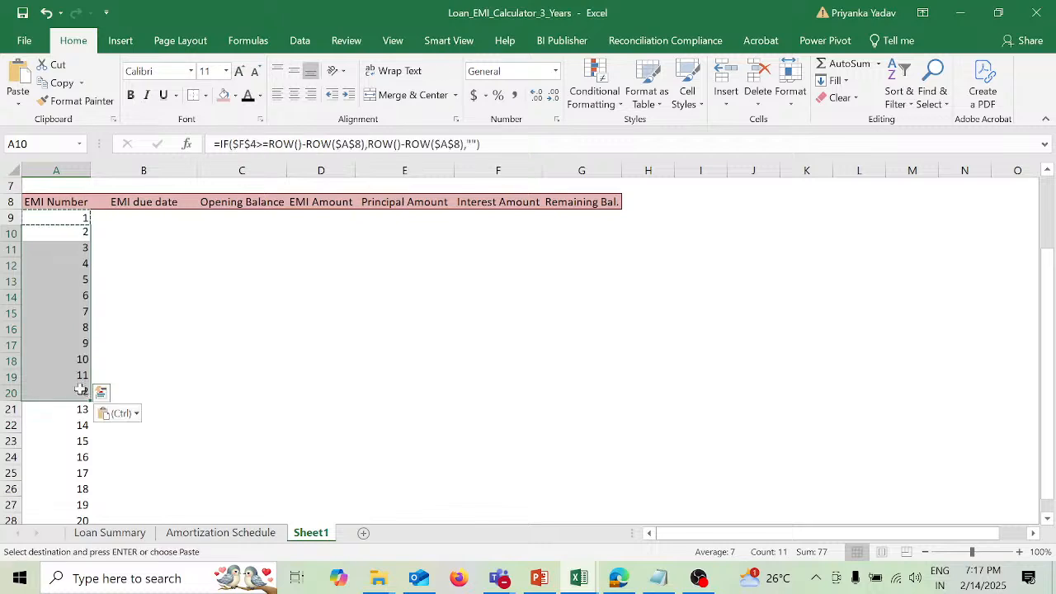
Step: Clear the surplus EMI numbers by deleting the contents of rows 21 to 29
left_click_drag(10, 409, 33, 562)
key("Delete")
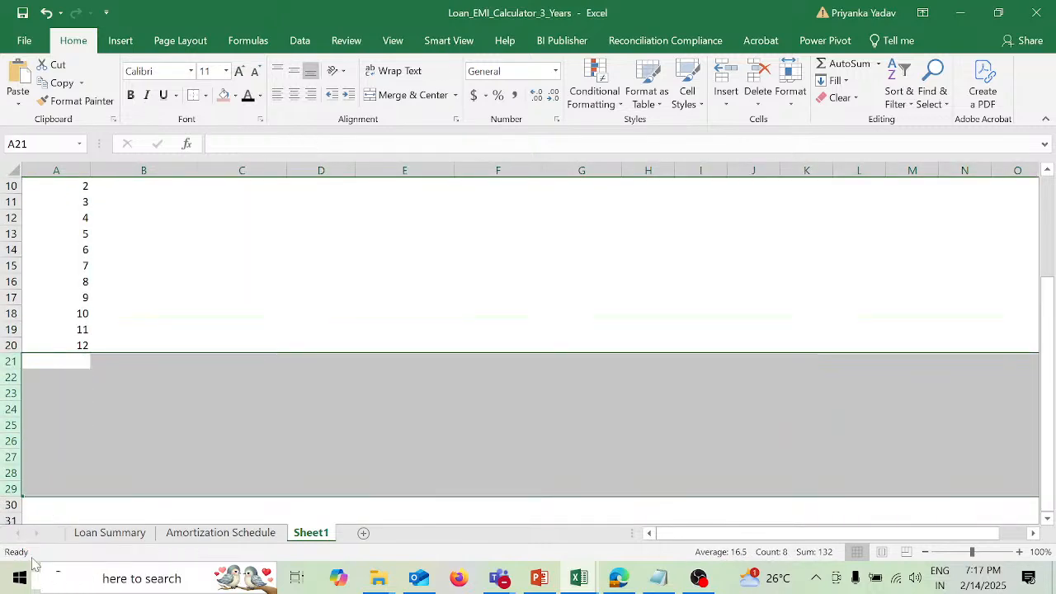
scroll(431, 356, "up", 3)
scroll(432, 356, "down", 1)
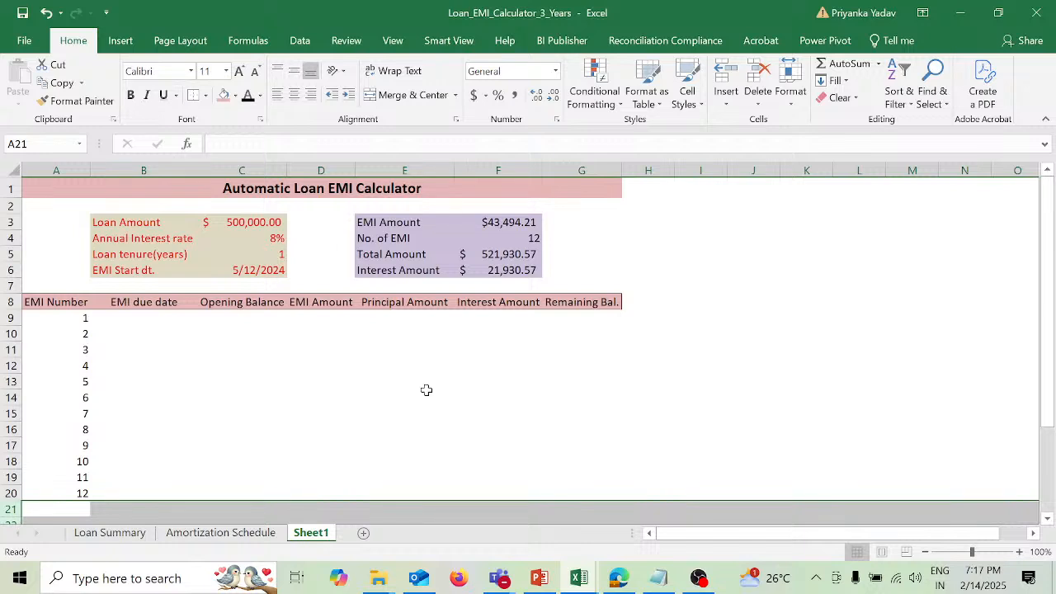
Step: Begin an EDATE formula in B9 under EMI due date with the absolute EMI start date $C$6 as its start date
left_click(140, 319)
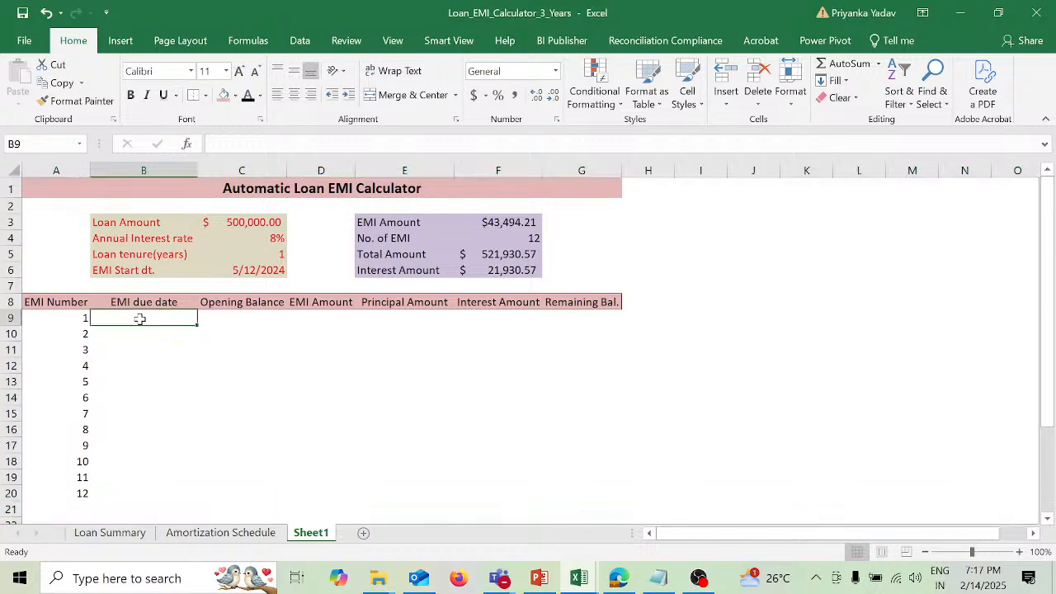
type("=ed")
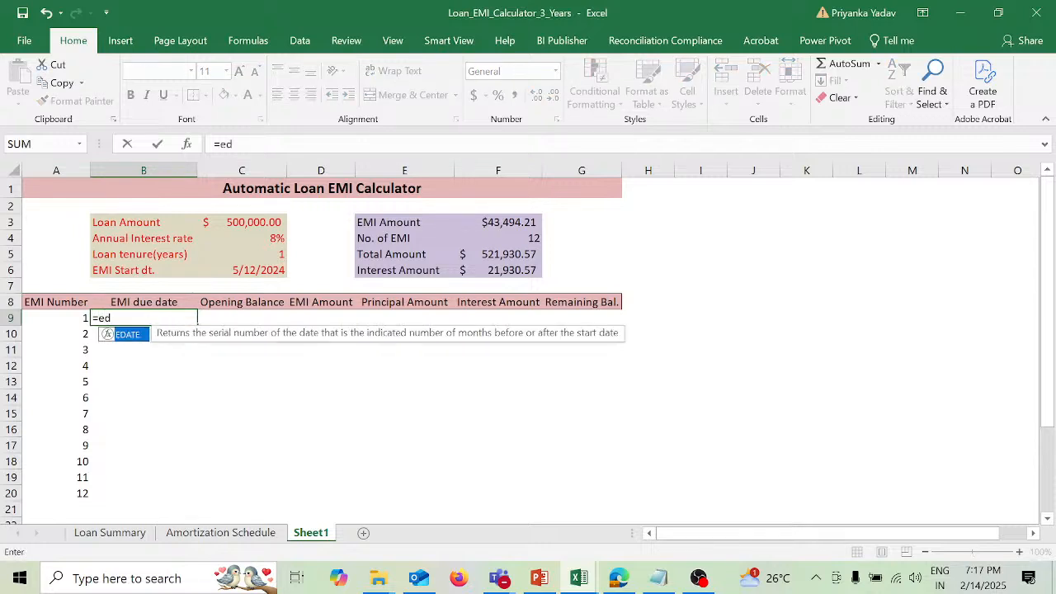
key("Tab")
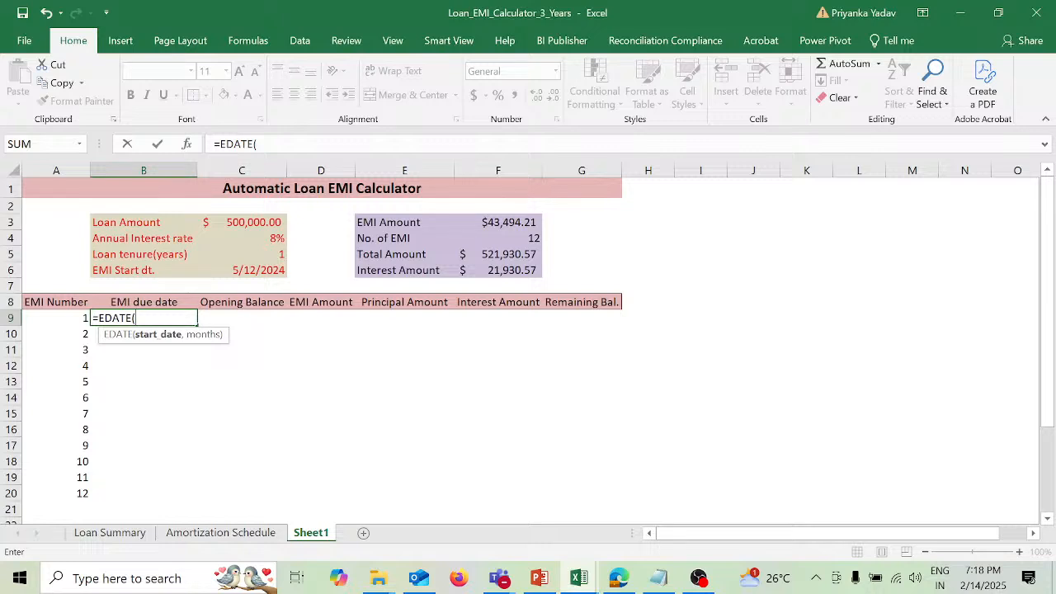
left_click(232, 267)
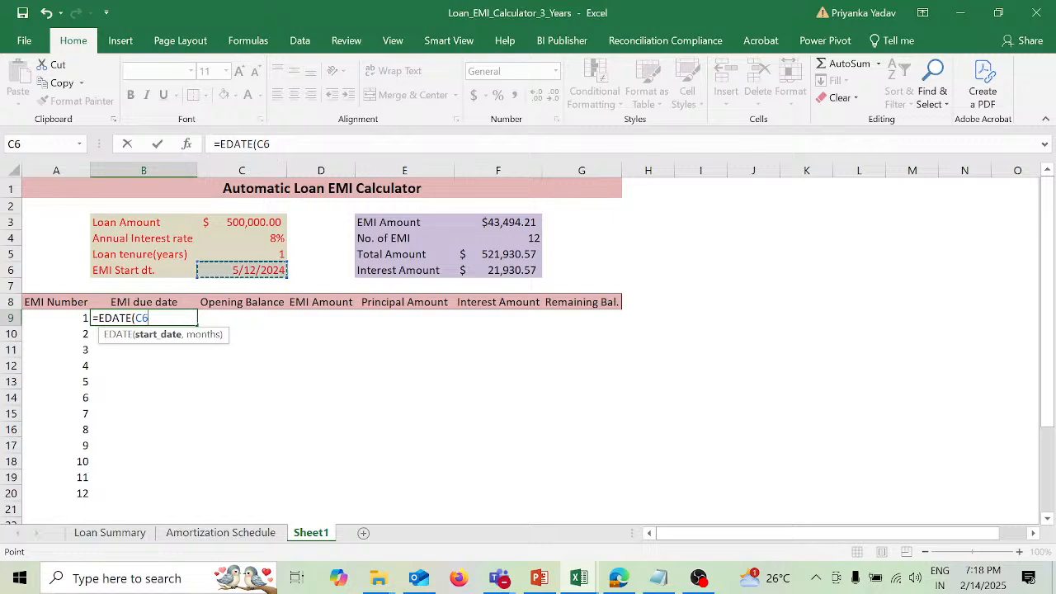
left_click(257, 145)
type("$")
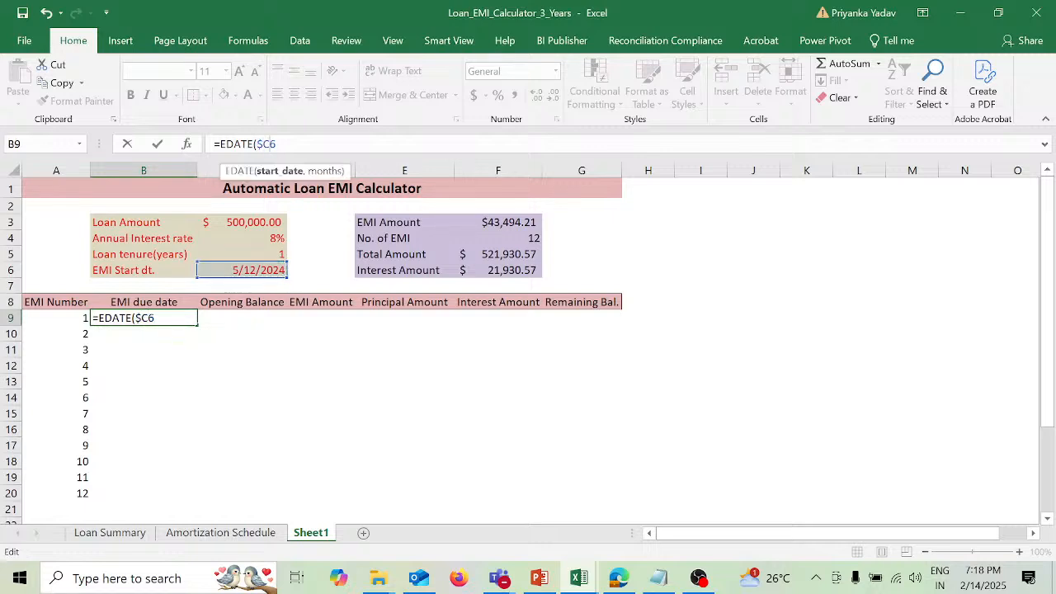
key("Right")
type("$")
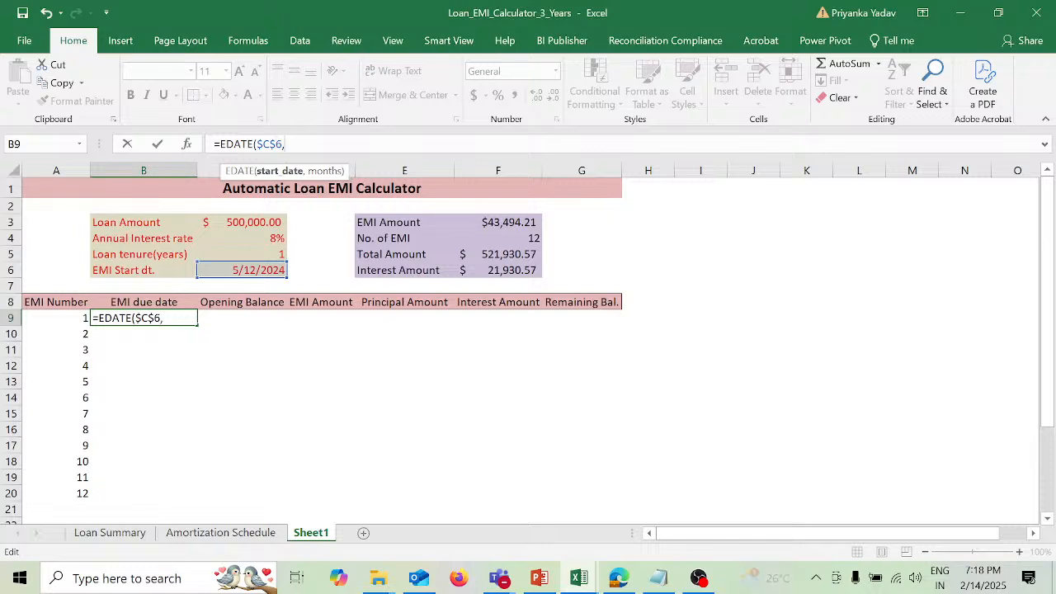
key("Right")
type(",")
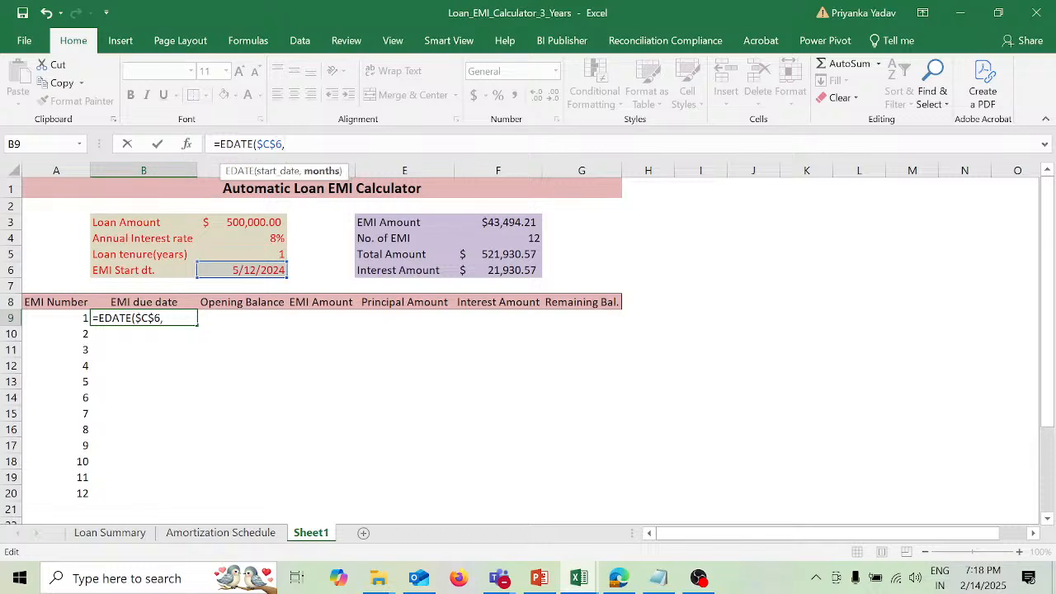
Step: Set the months argument to A9-1 and enter the B9 formula as =EDATE($C$6,A9-1)
left_click(68, 317)
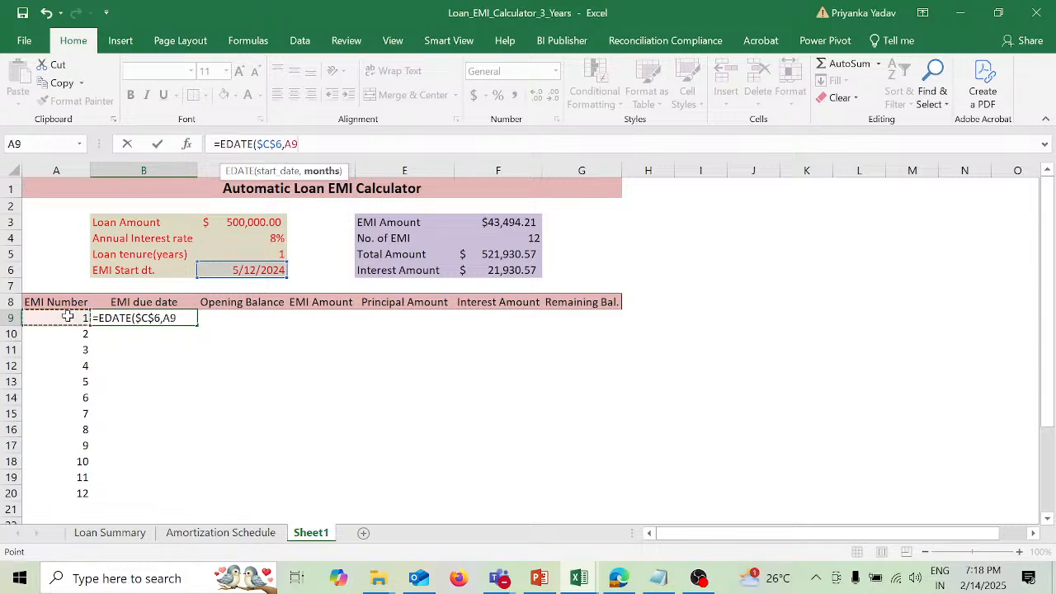
type("1")
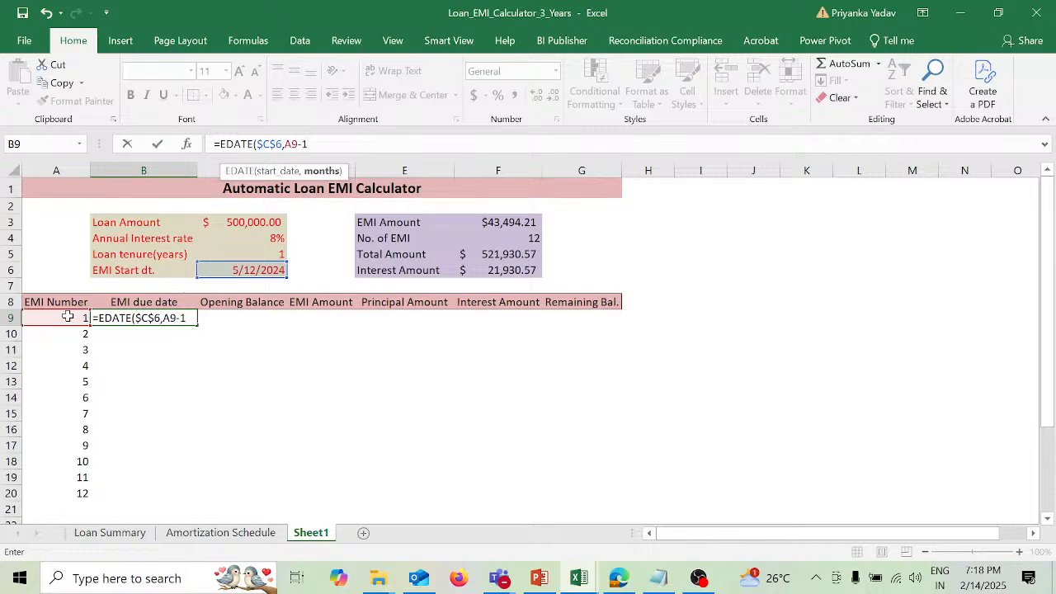
type(")")
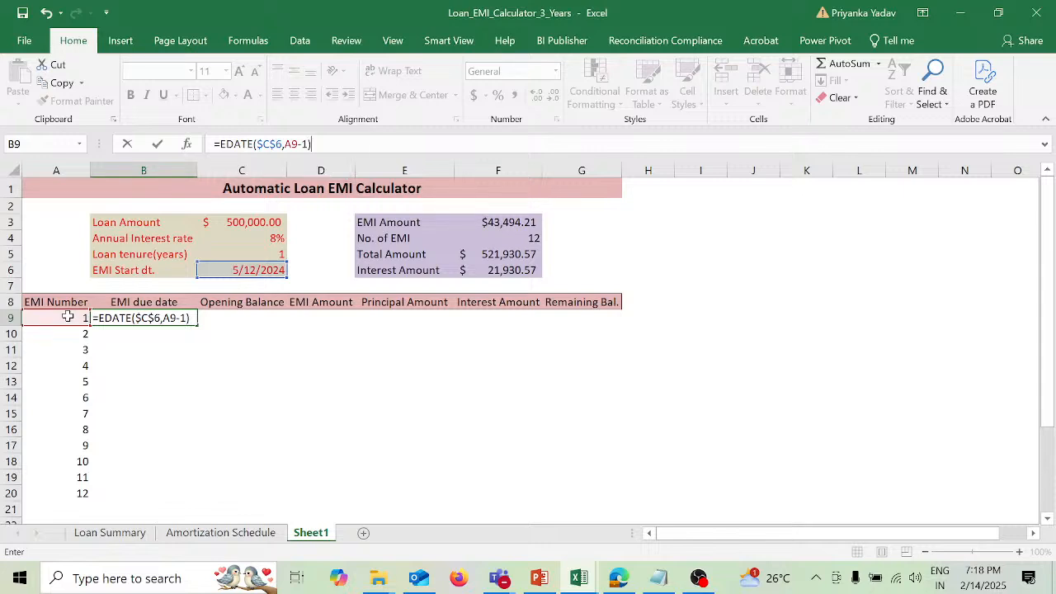
key("Return")
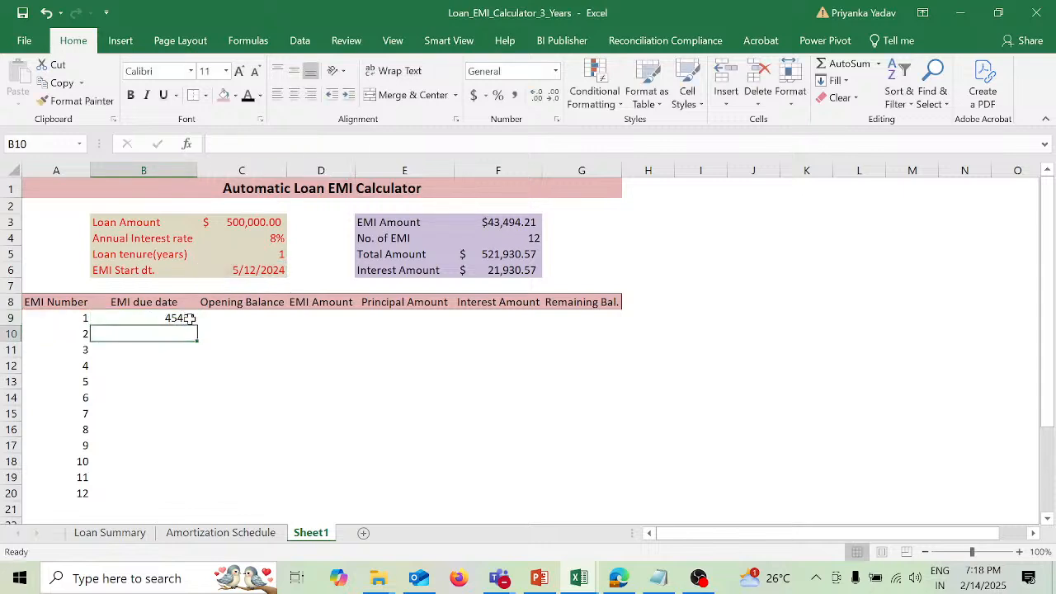
Step: Format the EMI due date cells B9:B20 as dates of type 14-Mar-12 with the English (United States) locale
left_click_drag(190, 318, 179, 489)
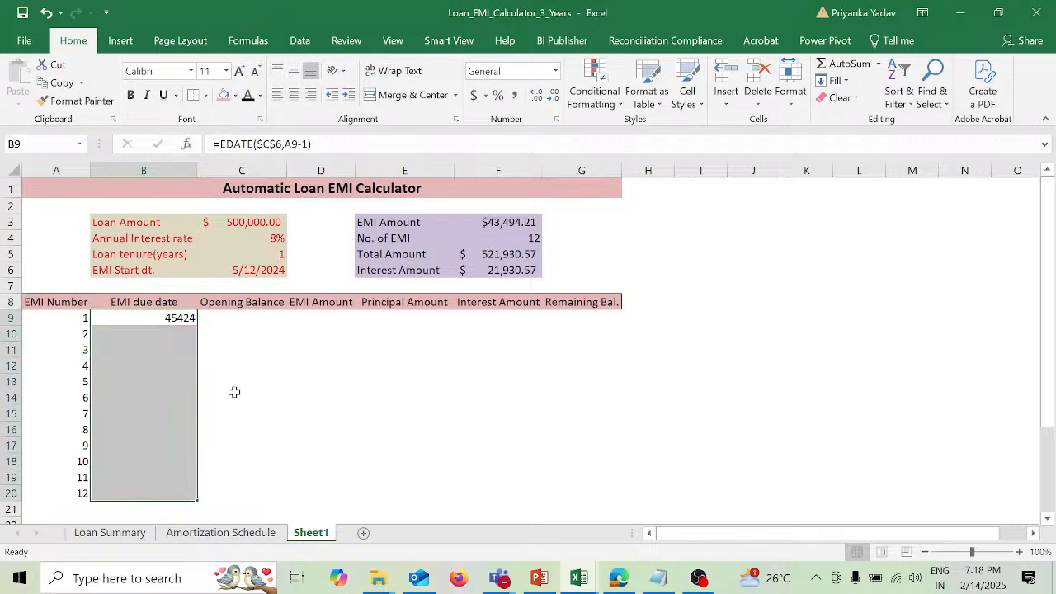
left_click(557, 73)
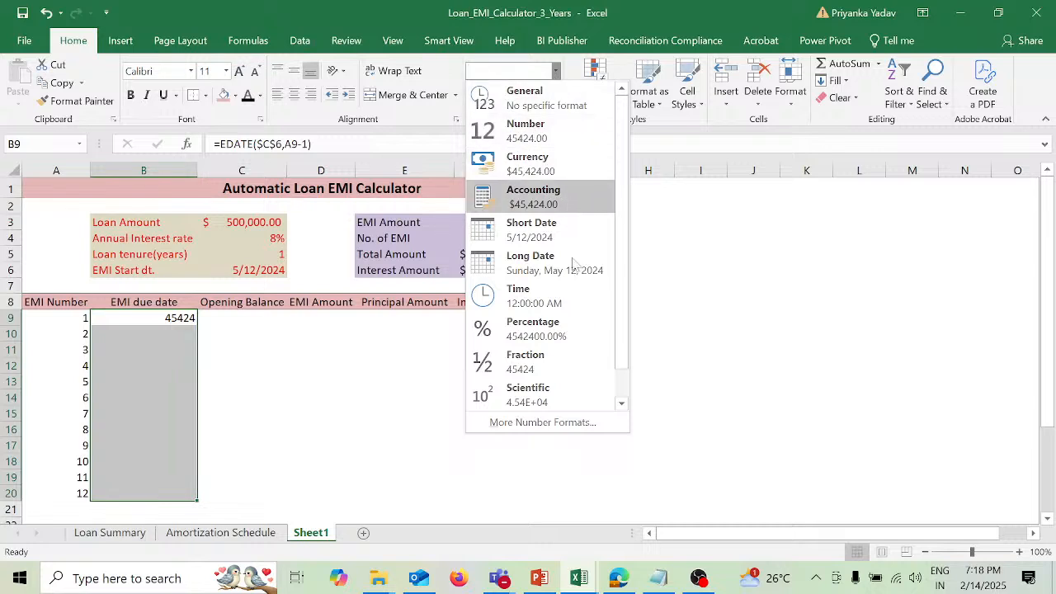
left_click(580, 424)
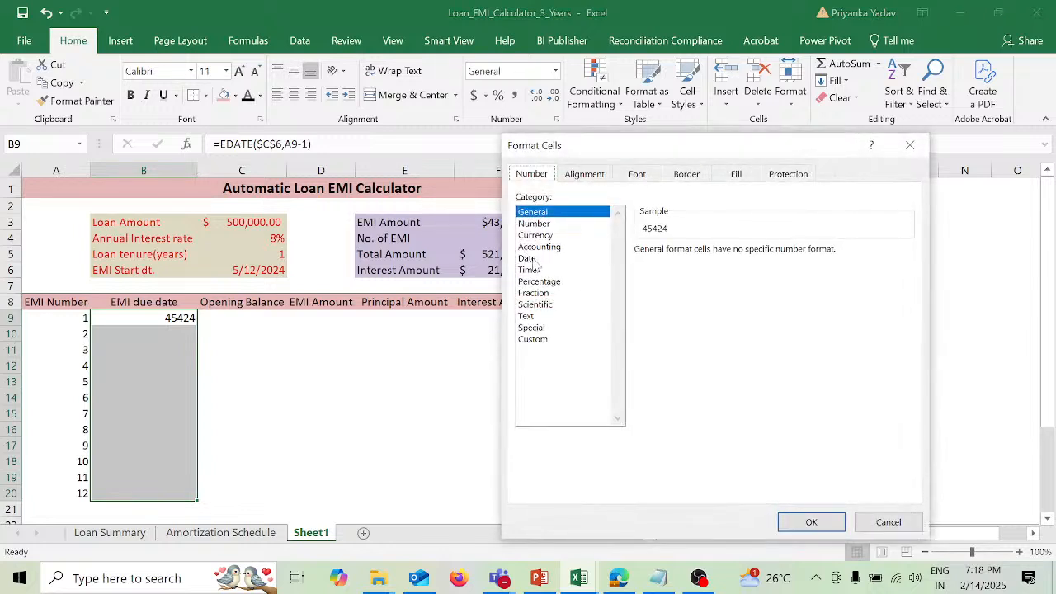
left_click(528, 259)
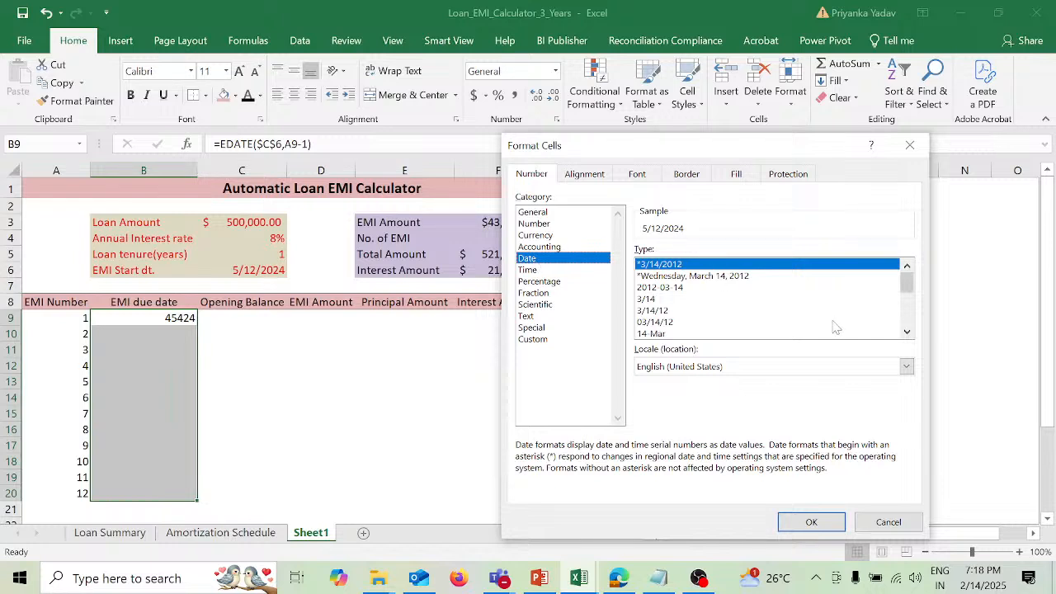
left_click(907, 332)
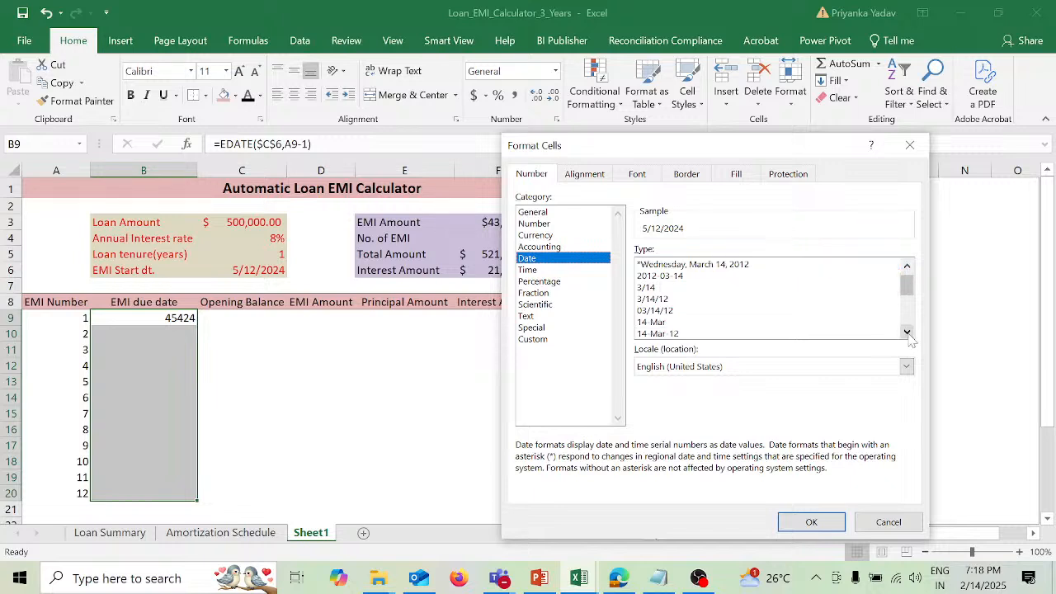
left_click(680, 334)
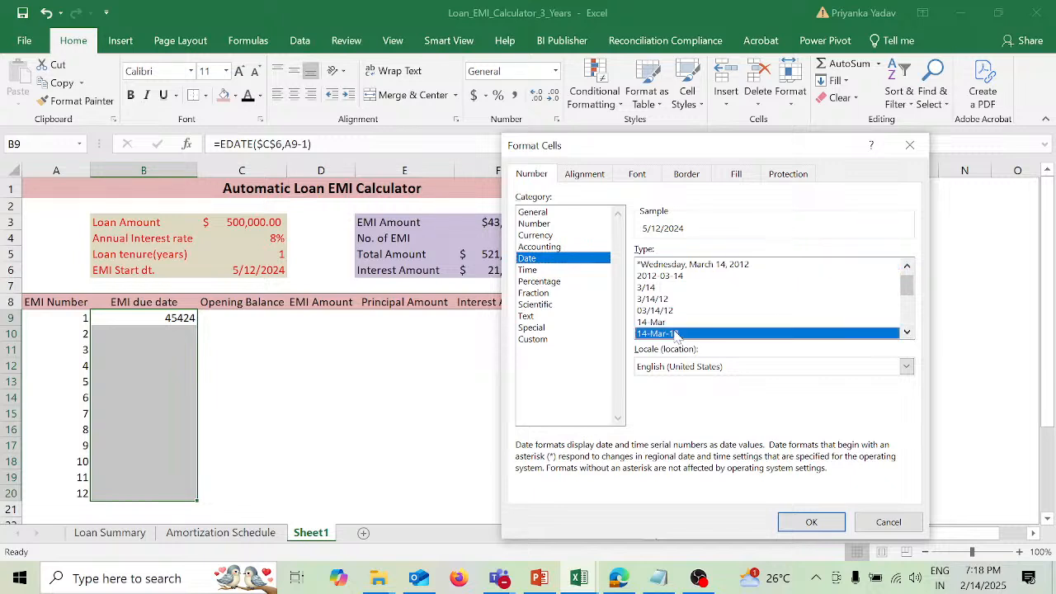
left_click(907, 366)
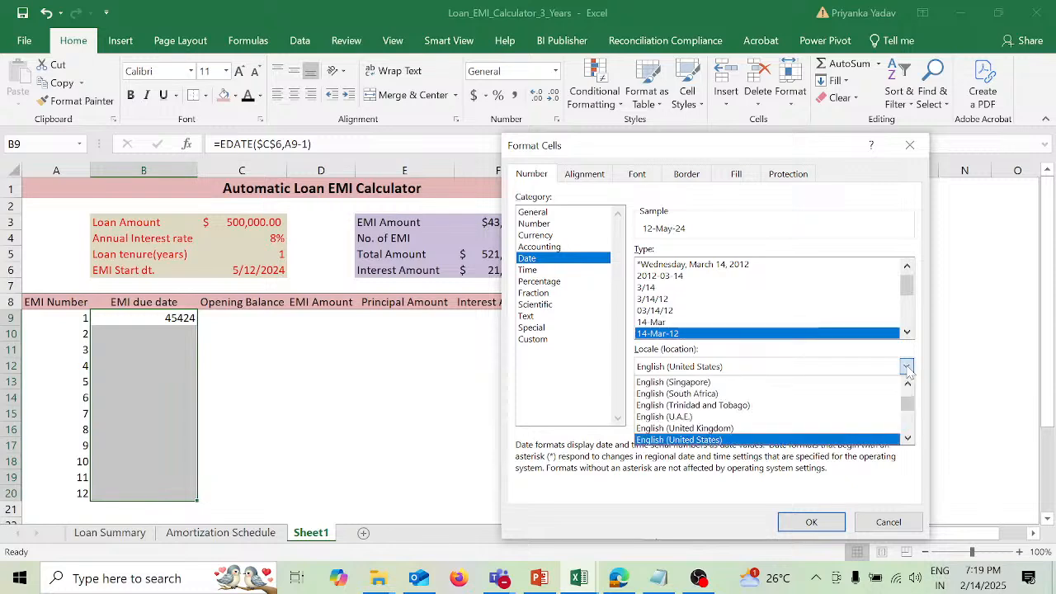
left_click(819, 522)
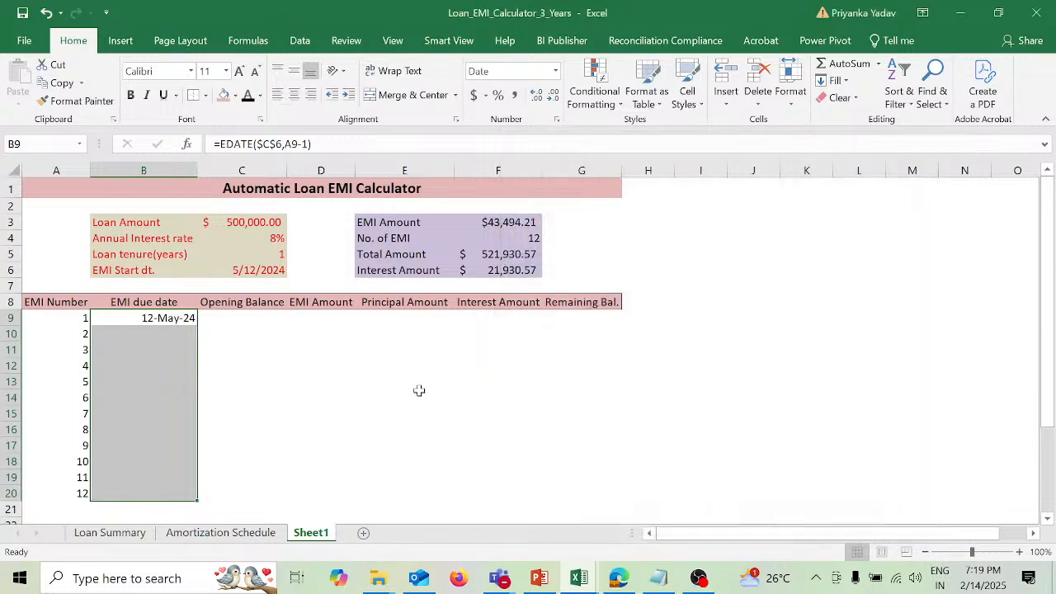
Step: Copy the B9 due date formula into B10:B20 and select C9 under Opening Balance
left_click(187, 318)
key("ctrl+c")
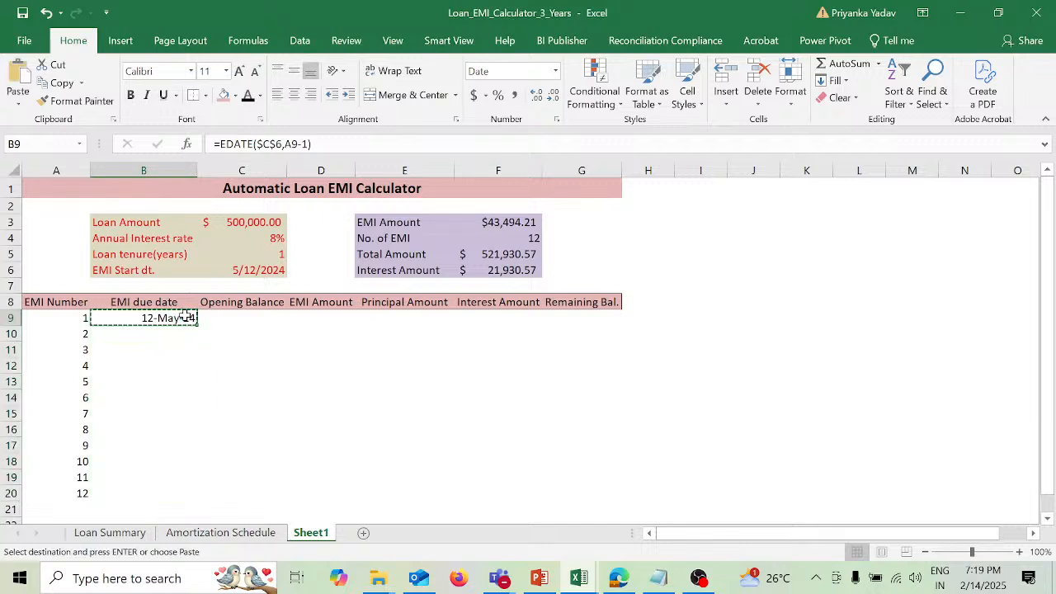
left_click(175, 340)
left_click_drag(175, 340, 177, 489)
key("ctrl+v")
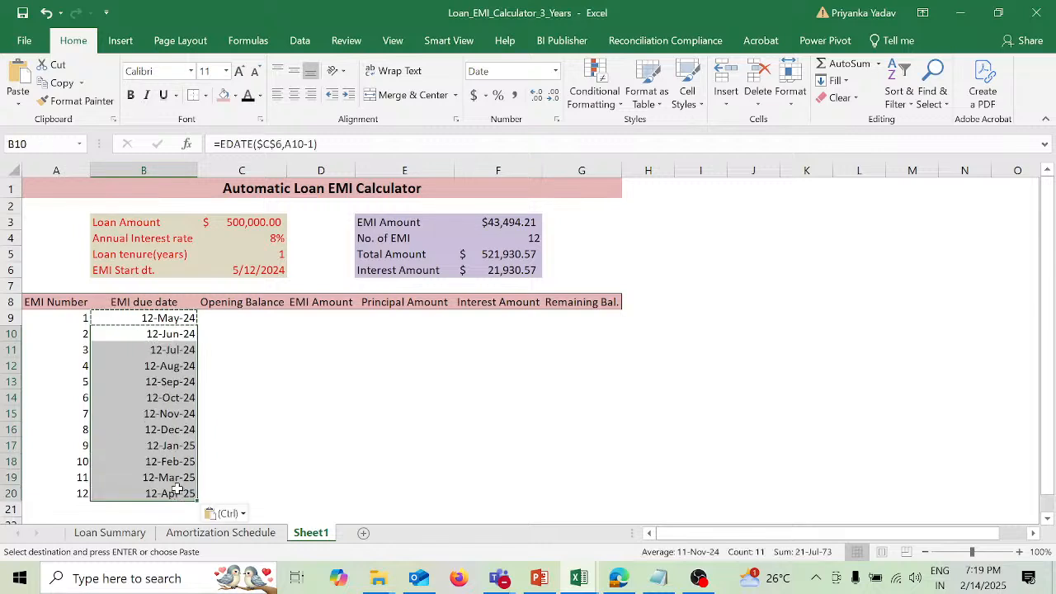
left_click(250, 320)
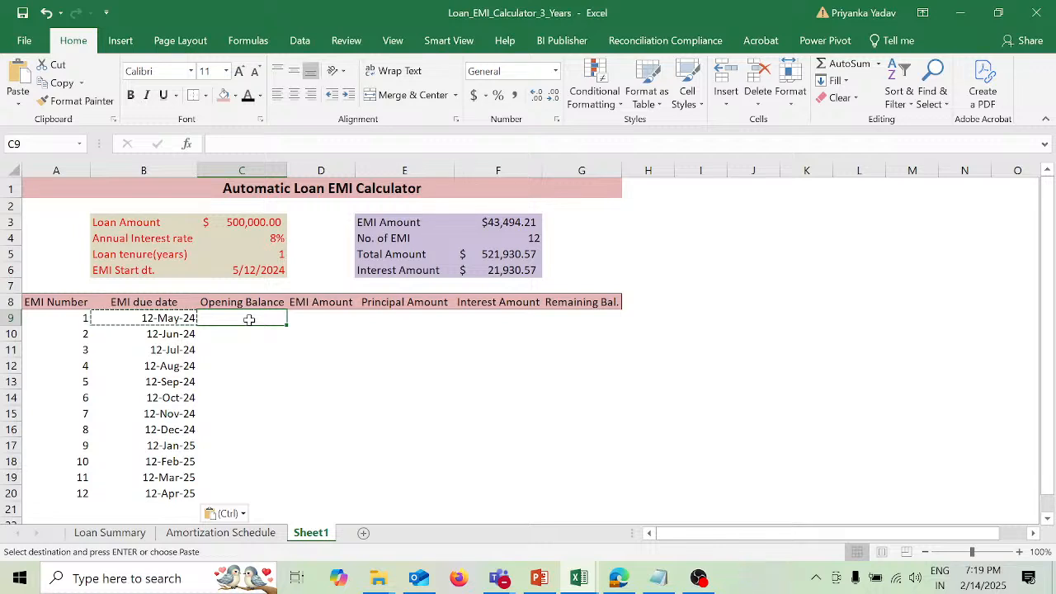
Step: Try extending the due date formula from B20 into B21, and clear that extra cell
left_click(195, 493)
left_click_drag(200, 501, 202, 516)
left_click(183, 510)
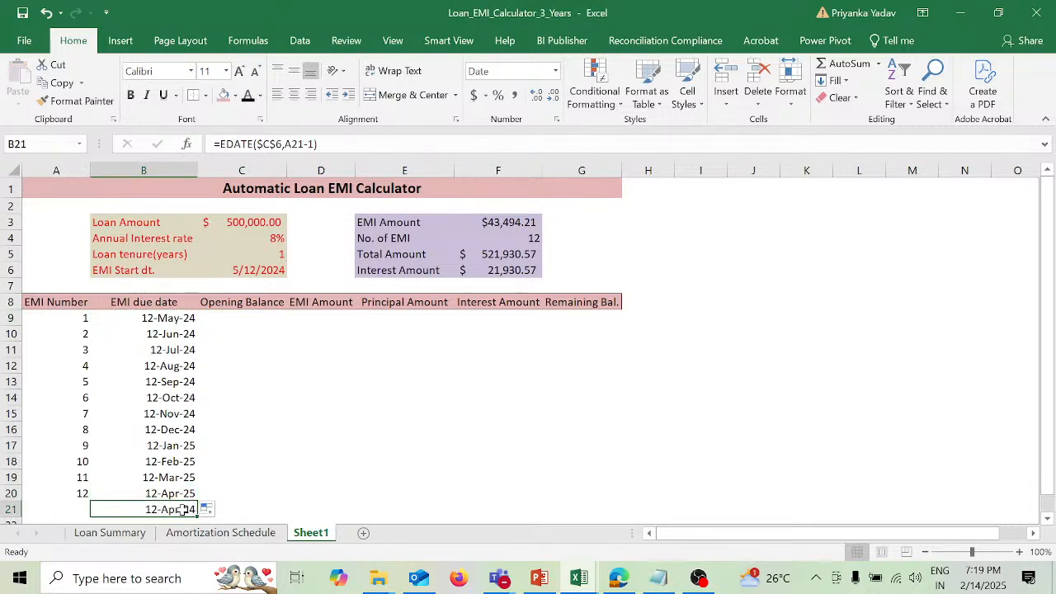
key("Delete")
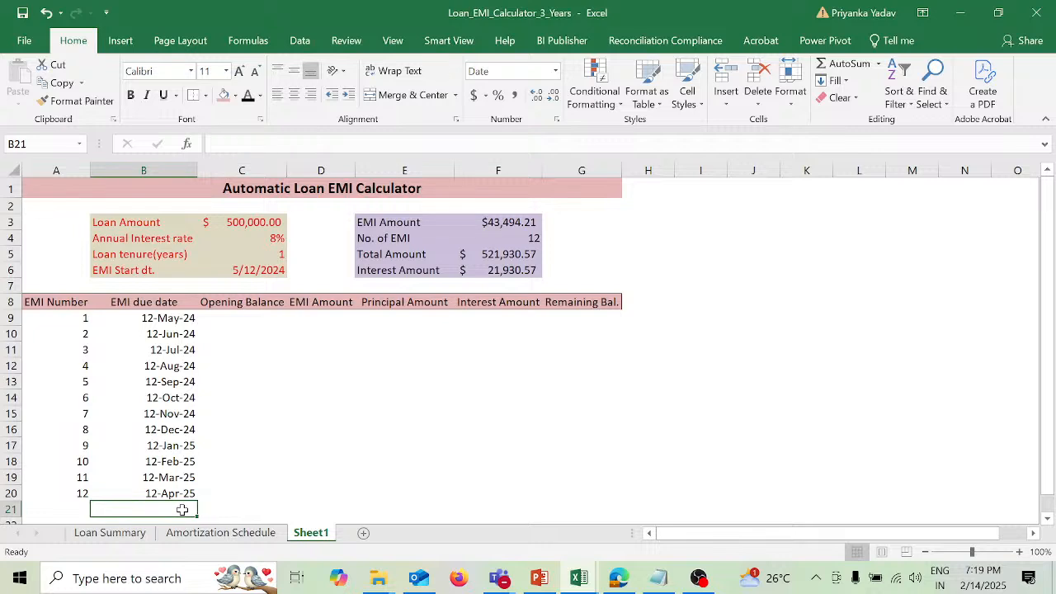
Step: Begin an Opening Balance formula in C9 with an IF function whose logical test opens with NOT
left_click(258, 317)
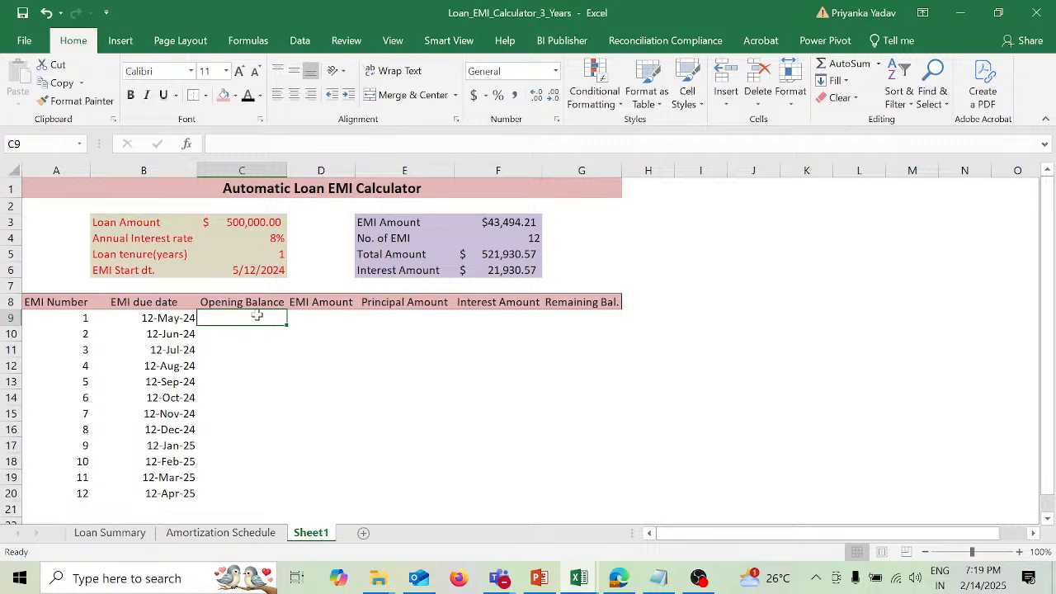
type("=")
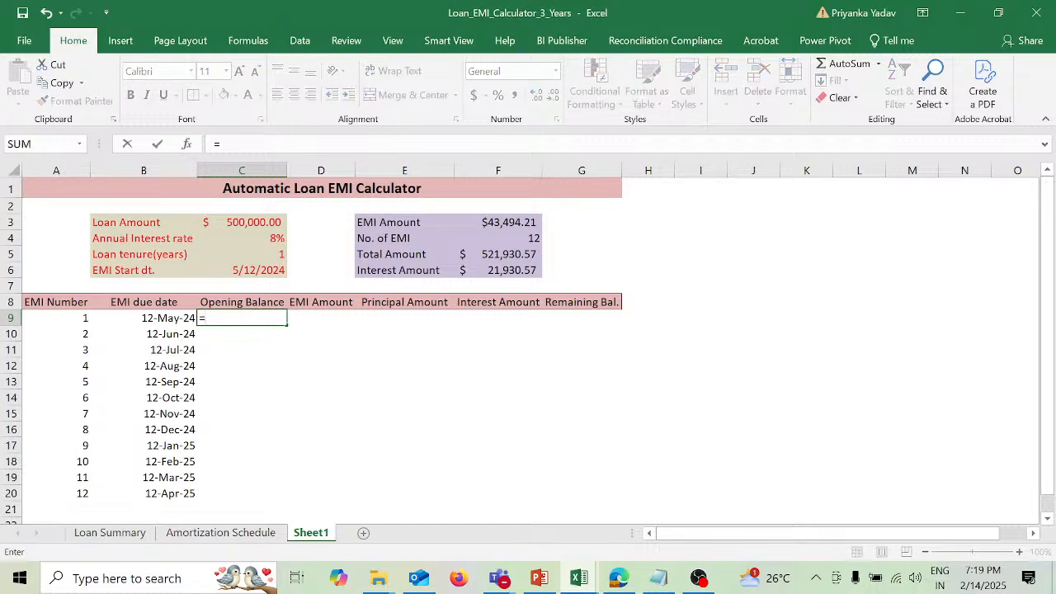
type("if")
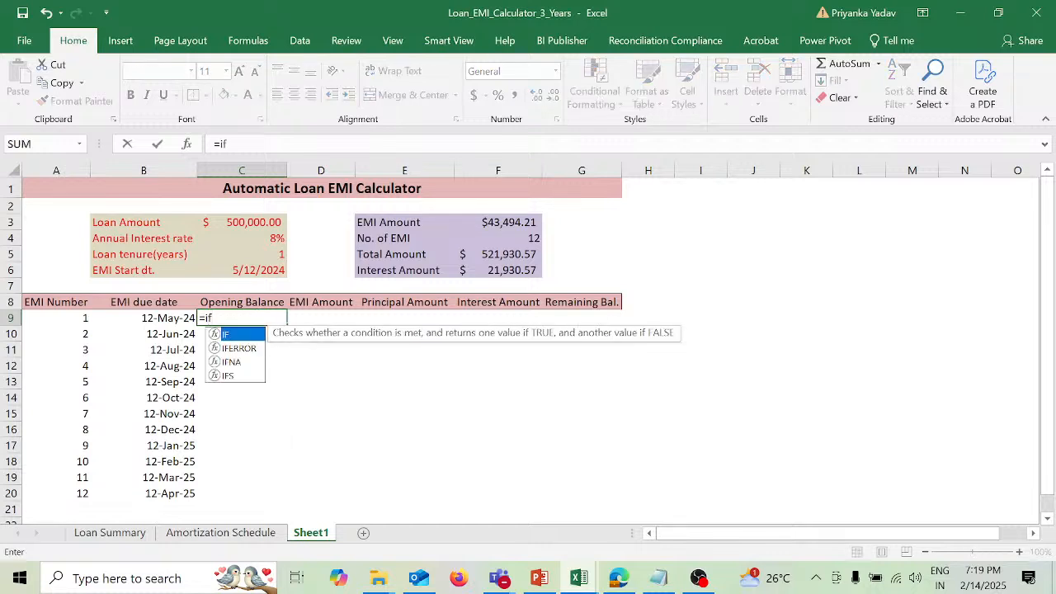
key("Tab")
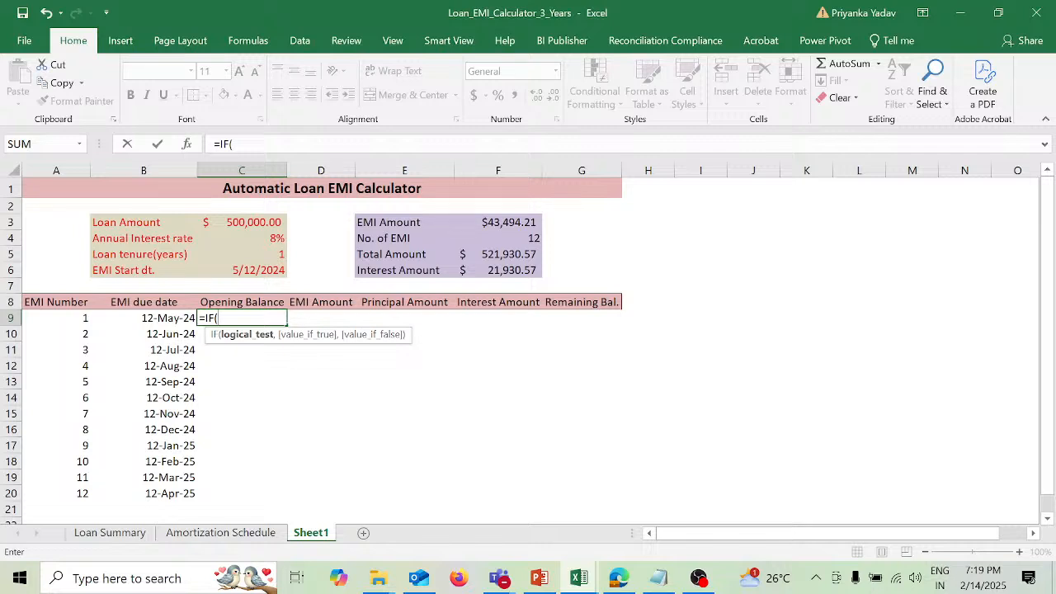
type("no")
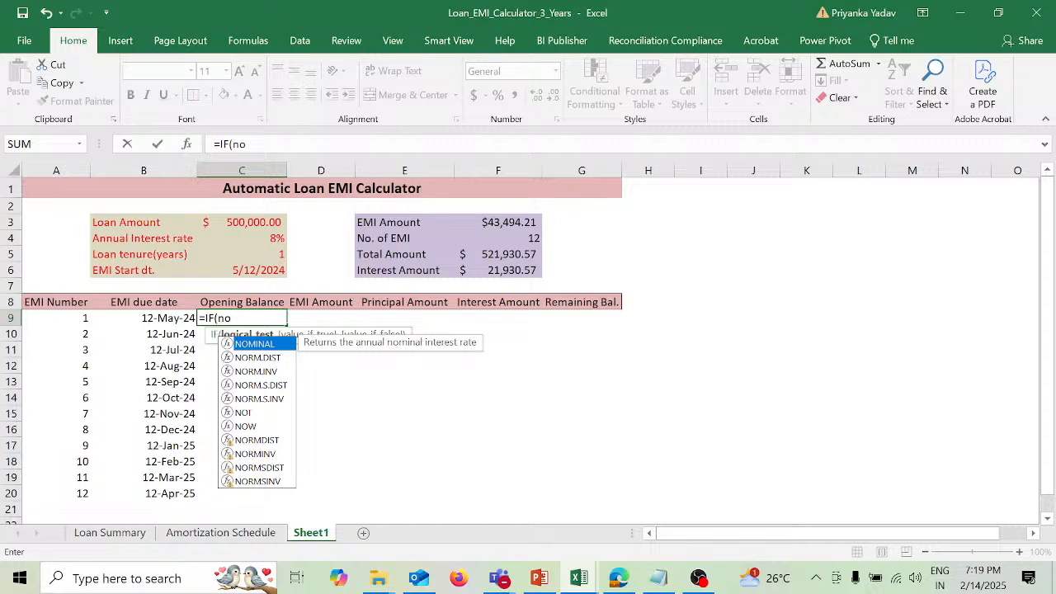
type("t")
key("Tab")
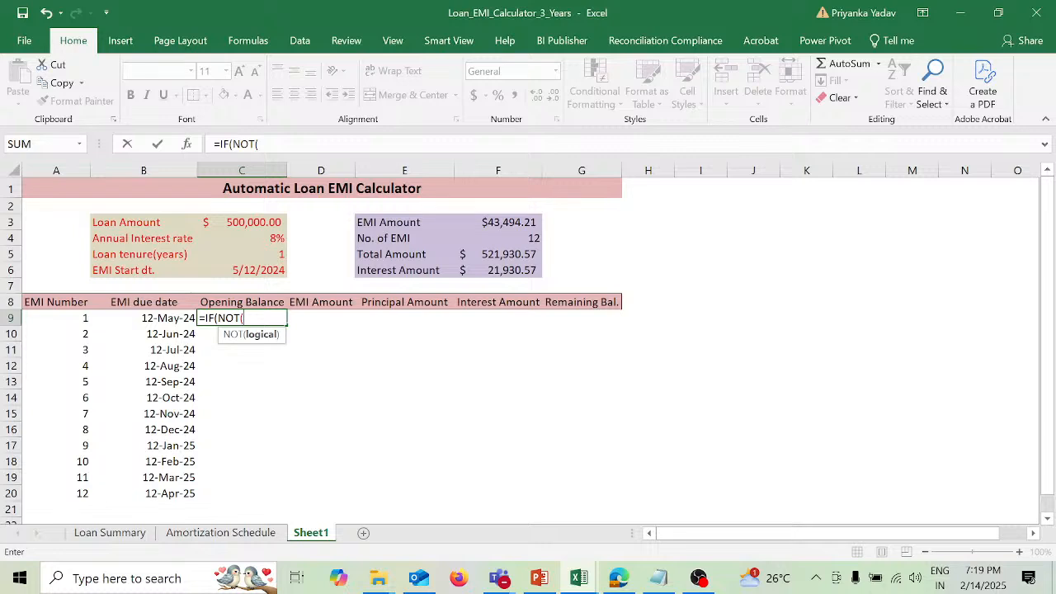
Step: Complete the logical test in C9 as NOT(ISNUMBER(G8)), referring to the Remaining Bal. header cell
type("isn")
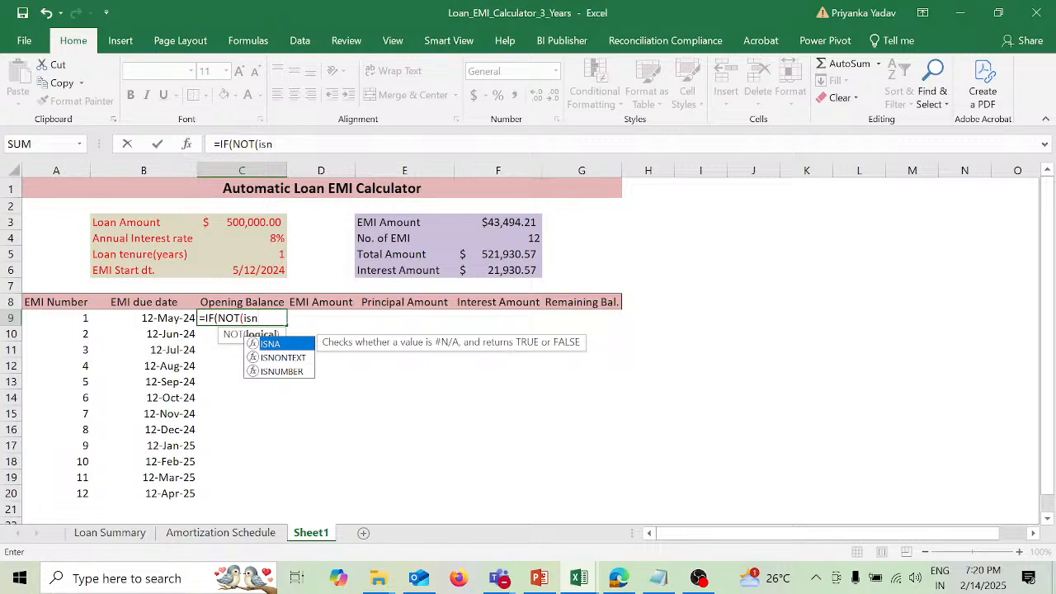
key("Down")
key("Down")
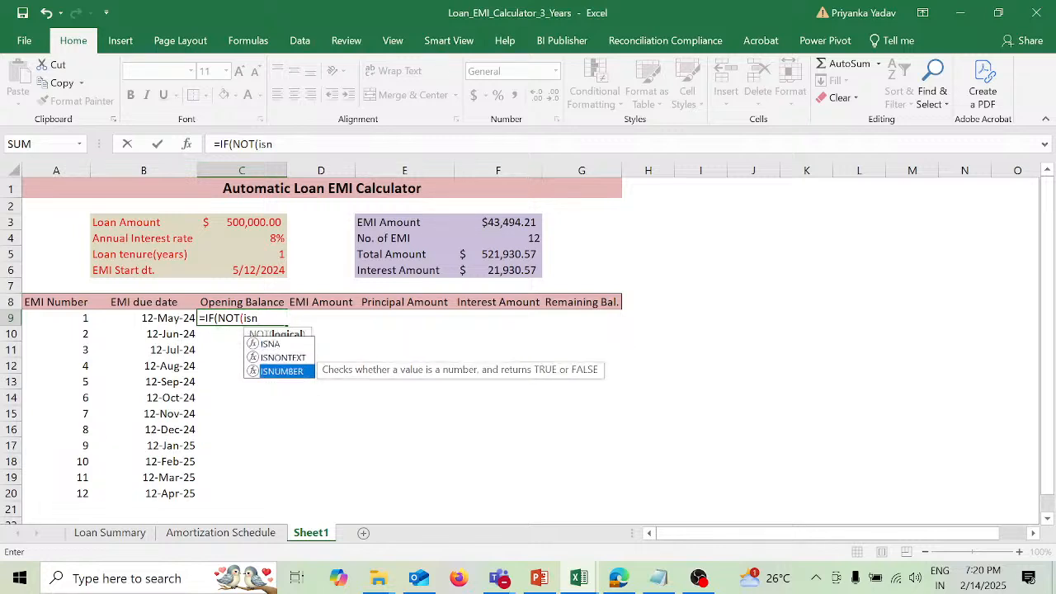
key("Tab")
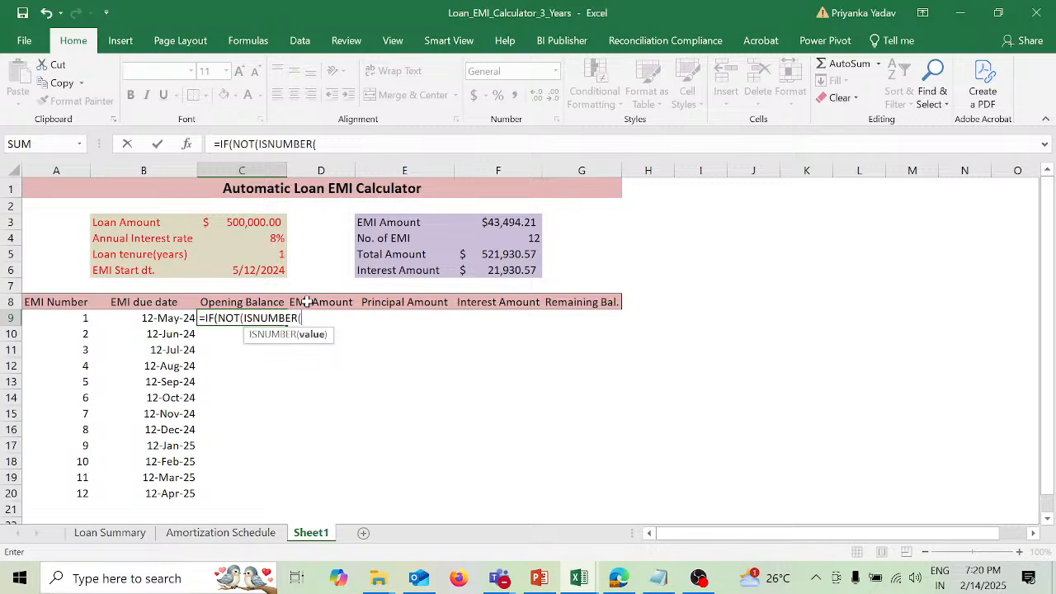
left_click(608, 302)
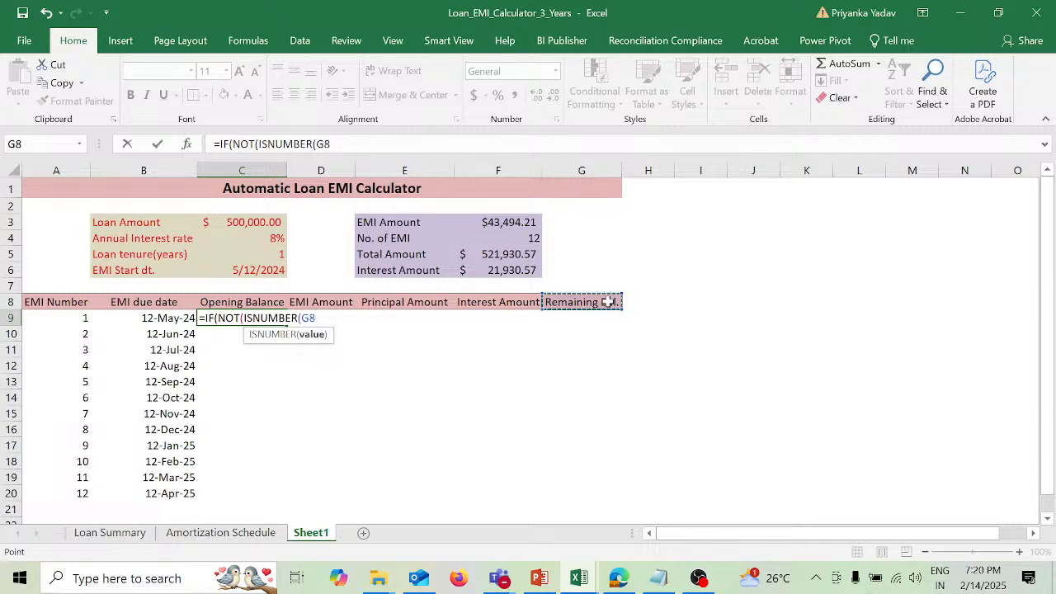
type("))")
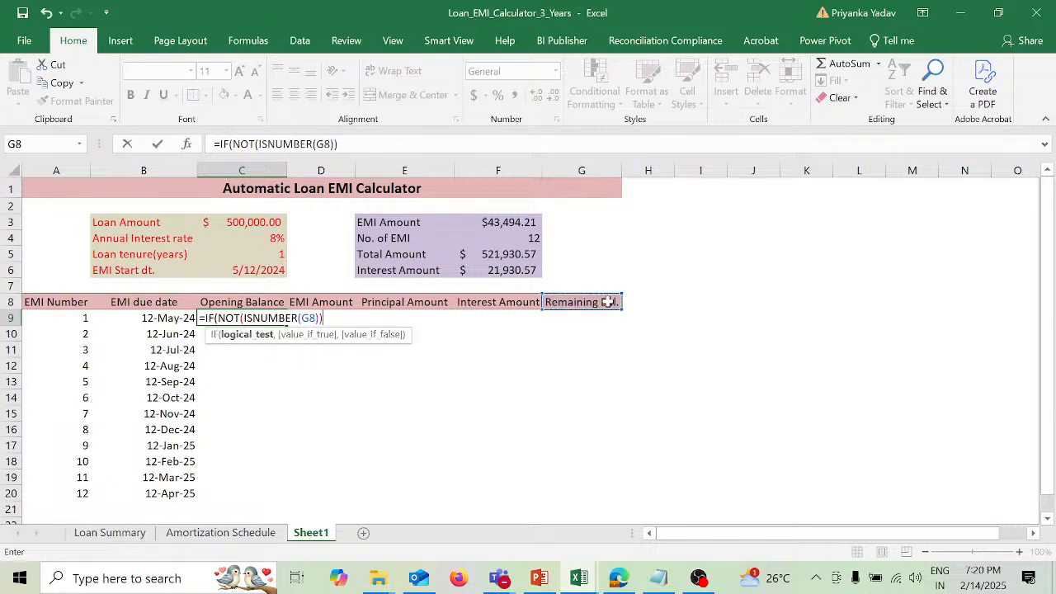
type(",")
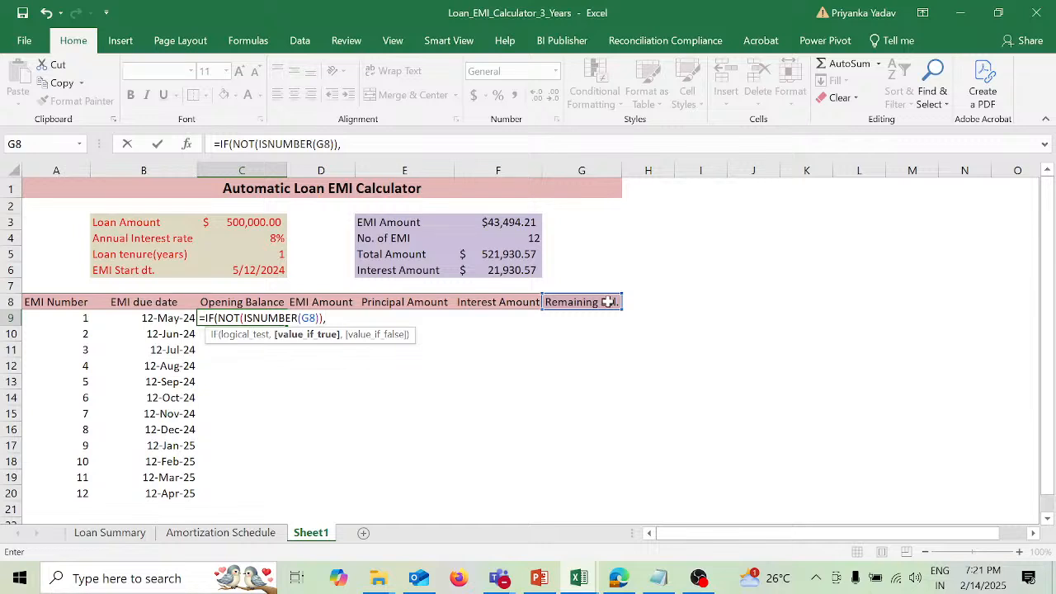
Step: Return the absolute loan amount $C$3 if true and G8 if false, entering C9 as =IF(NOT(ISNUMBER(G8)),$C$3,G8)
left_click(272, 222)
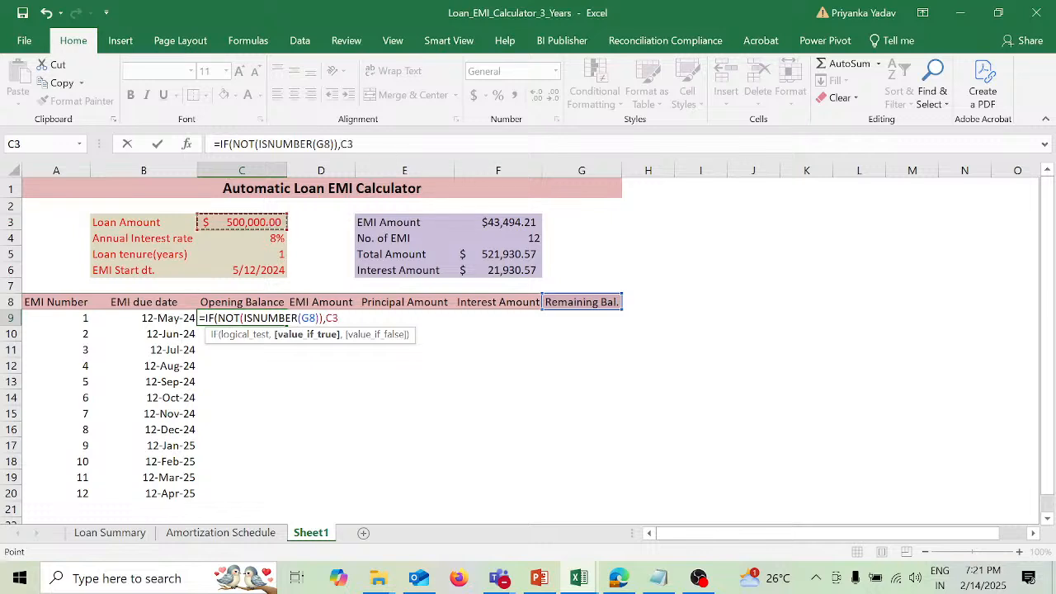
left_click(341, 144)
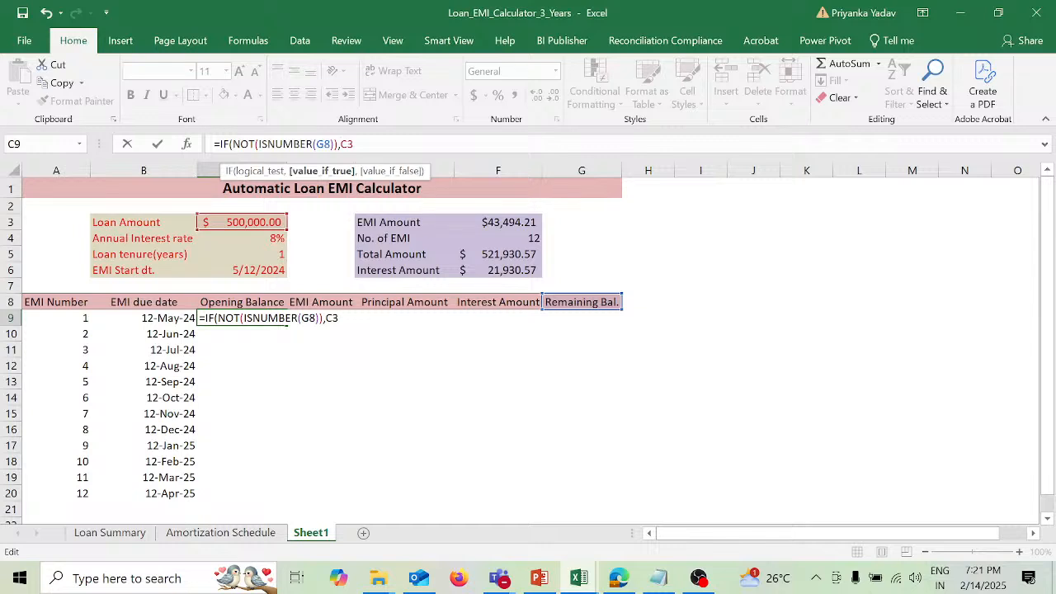
type("$C$")
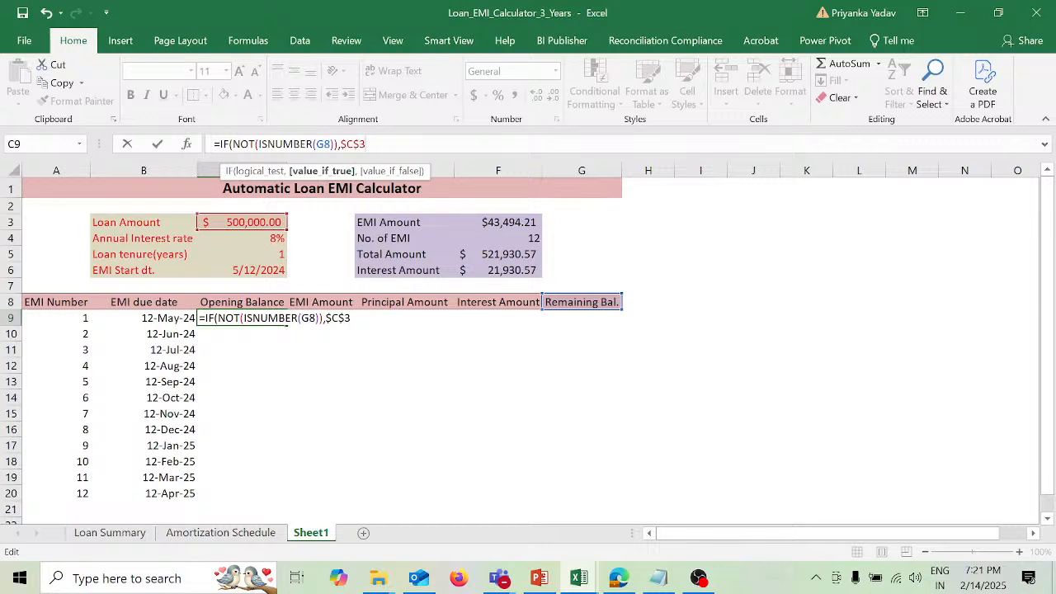
type(",")
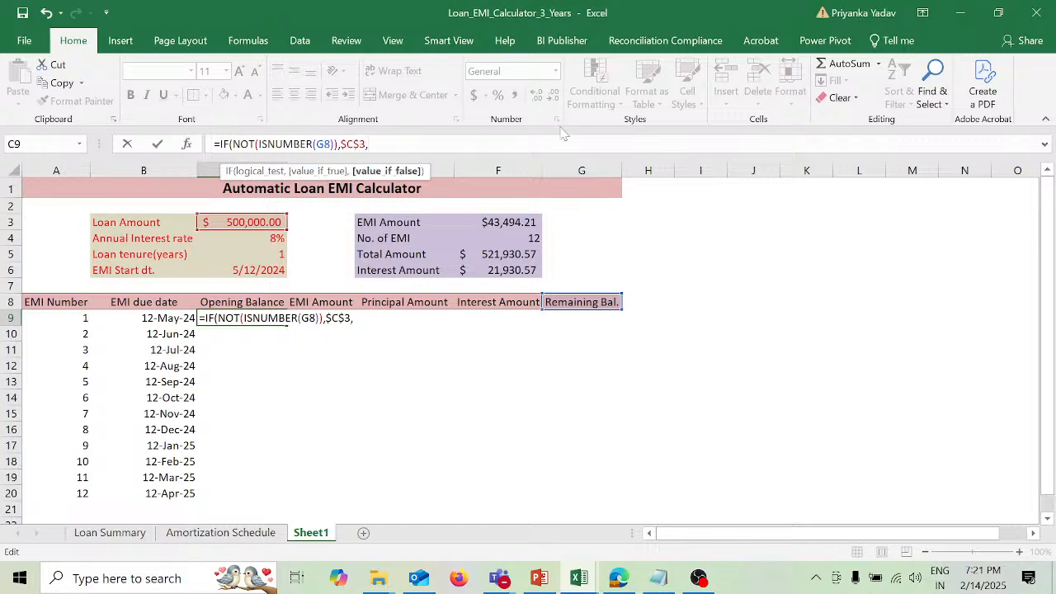
left_click(606, 306)
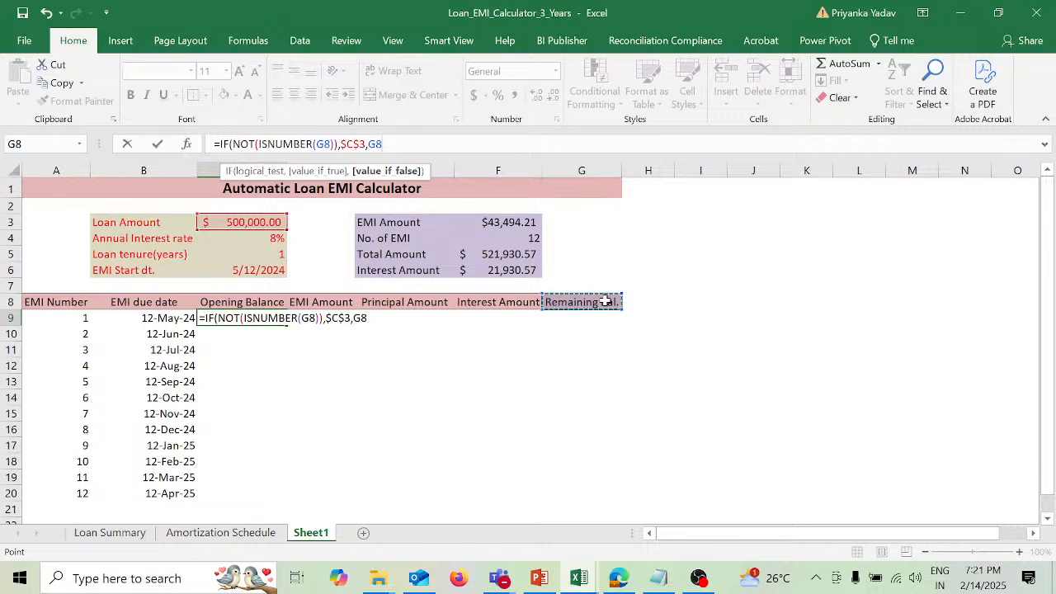
type(")")
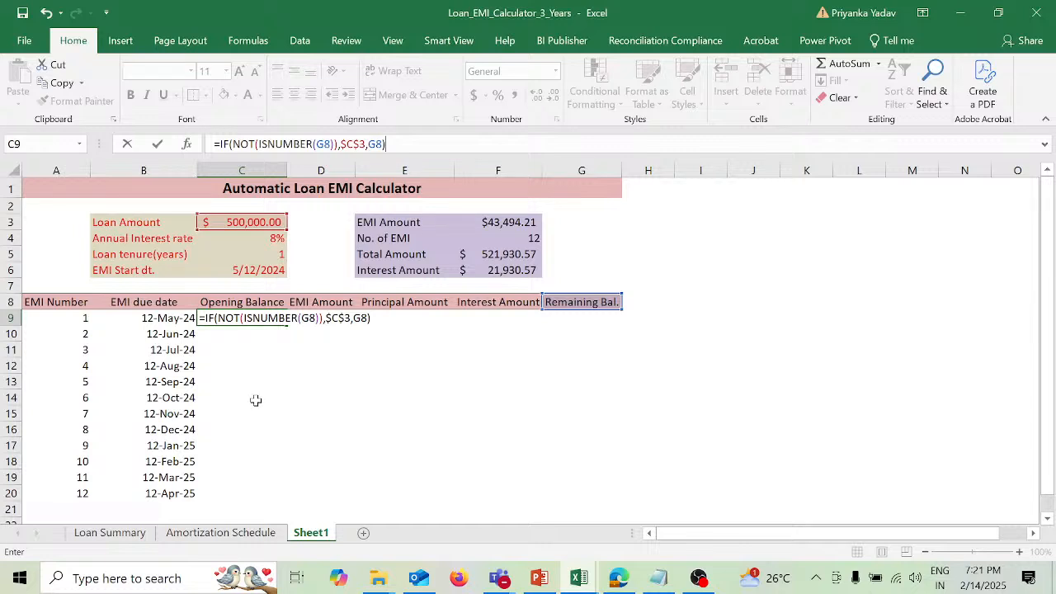
key("Return")
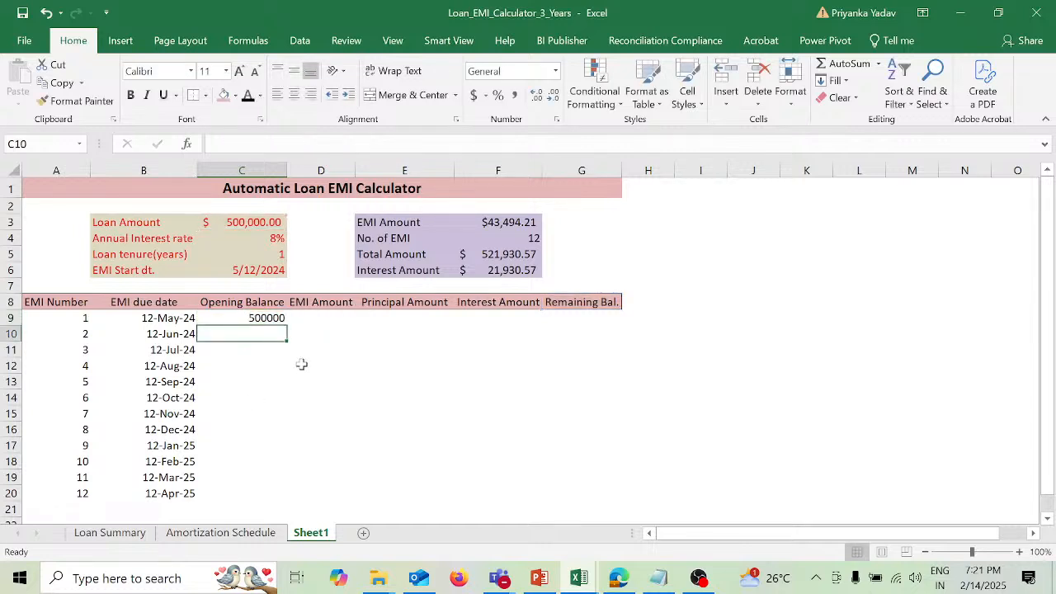
Step: Enter =$F$3 in D9 under EMI Amount as an absolute link to the summary's EMI amount
left_click(336, 317)
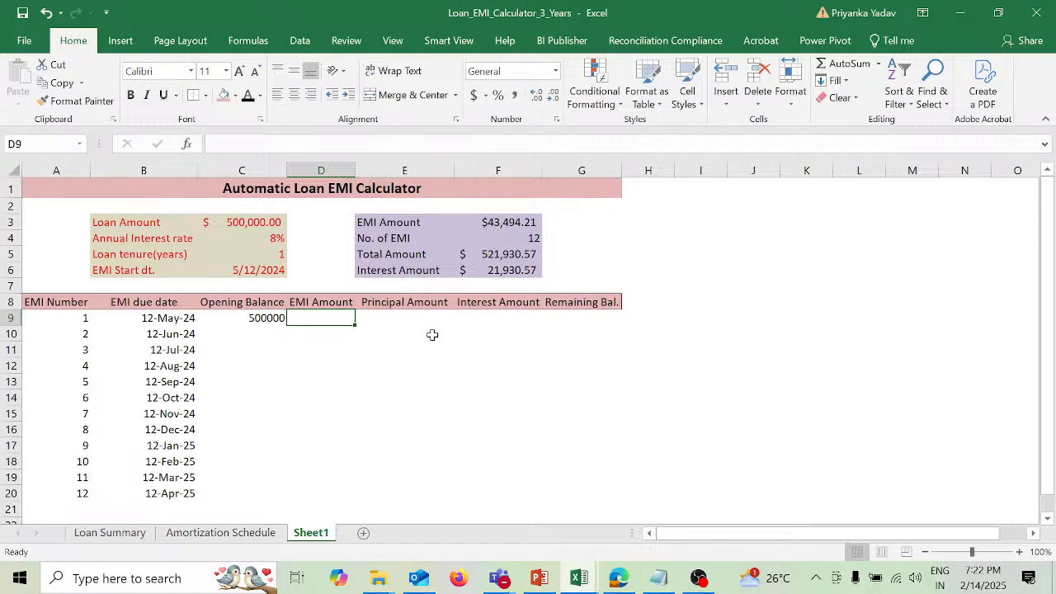
type("=")
left_click(527, 221)
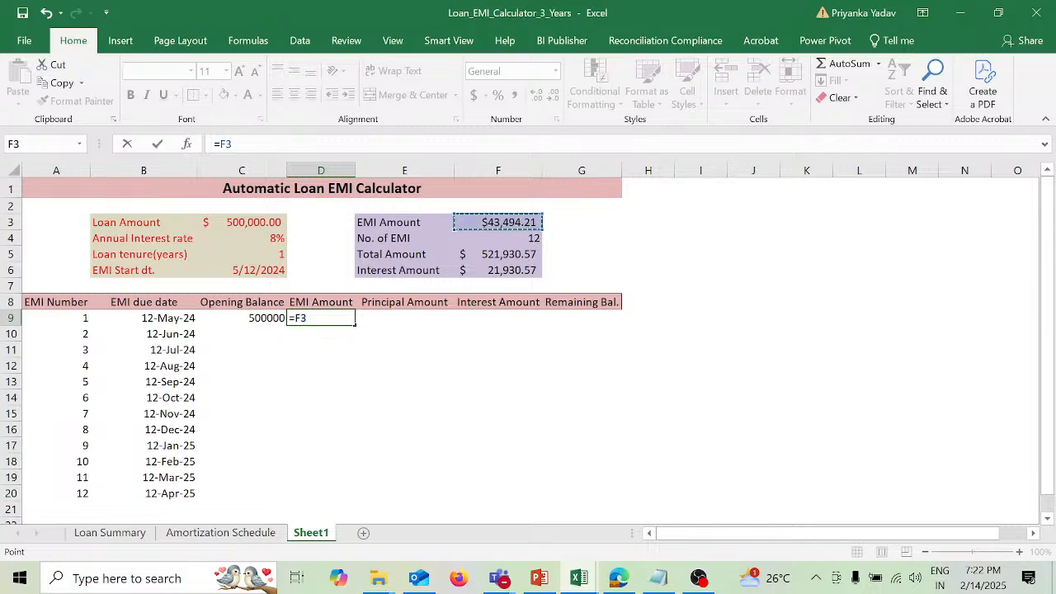
key("F2")
type("$F")
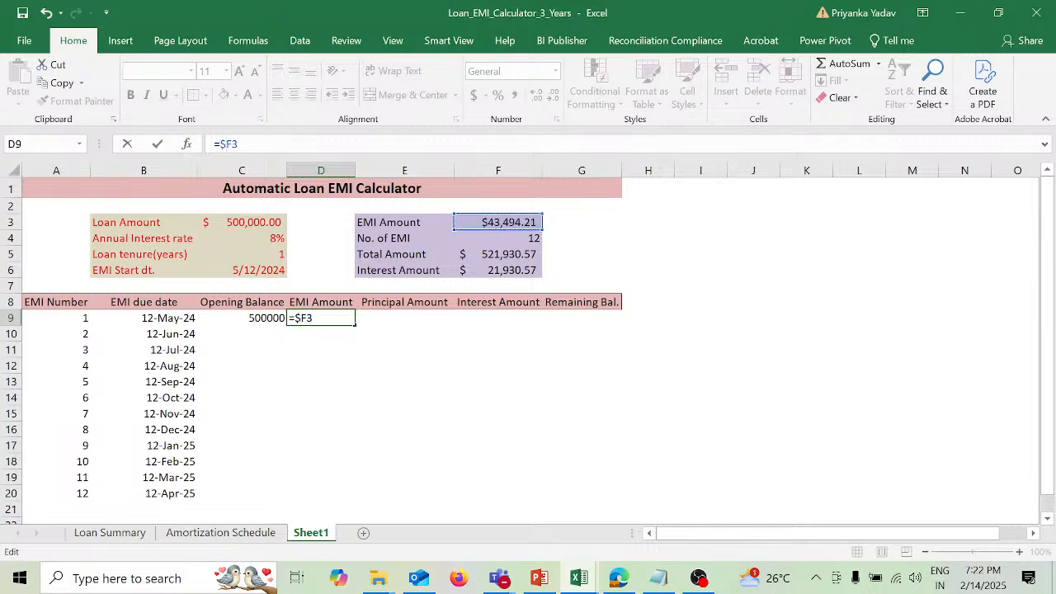
type("$")
key("Return")
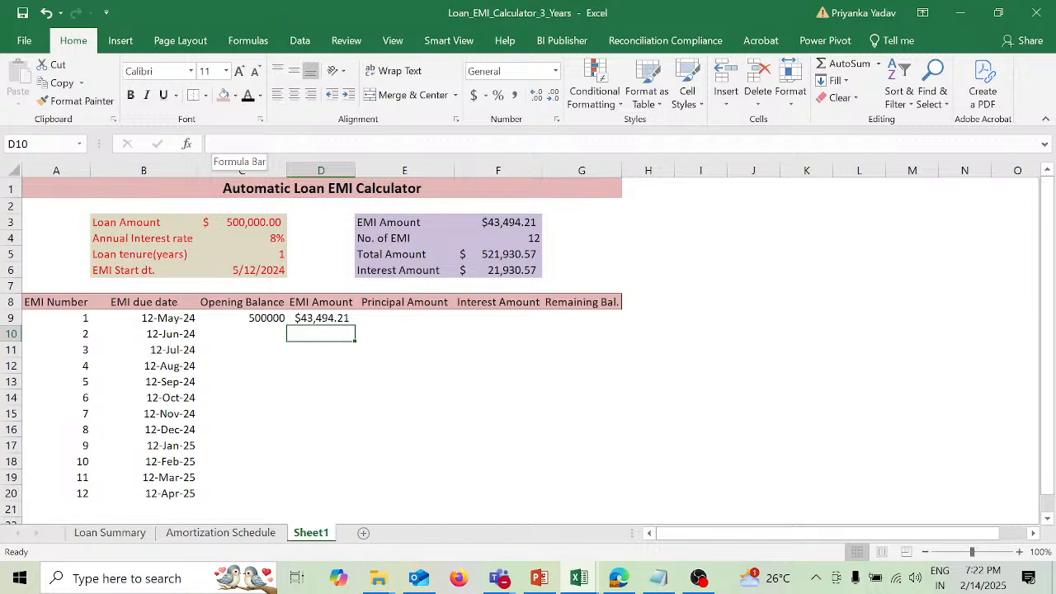
Step: Begin a PPMT formula in E9 under Principal Amount with the absolute monthly rate $C$4/12
key("Up")
key("Right")
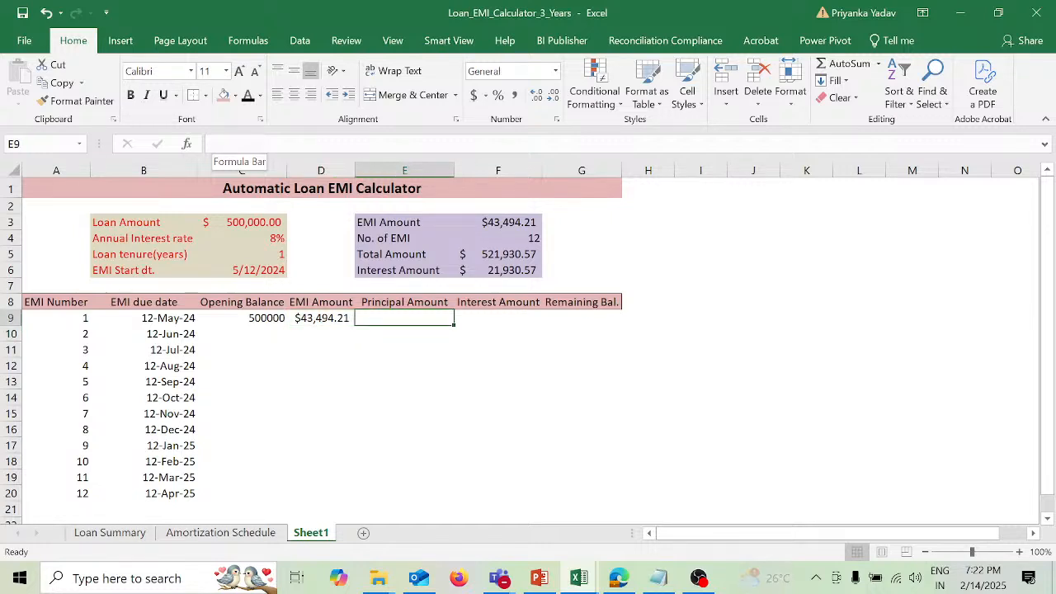
type("=pp")
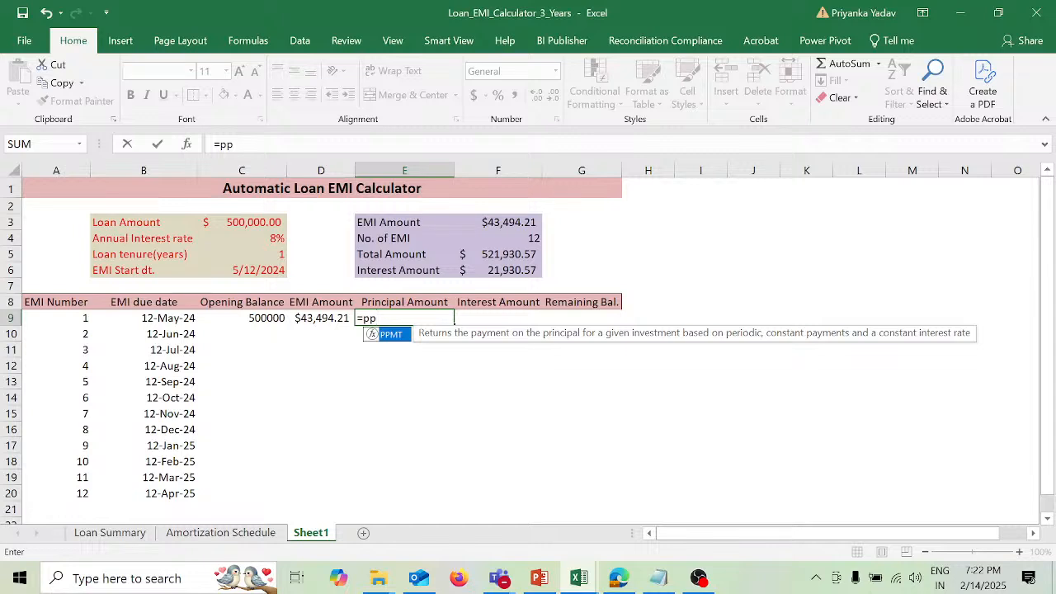
key("Tab")
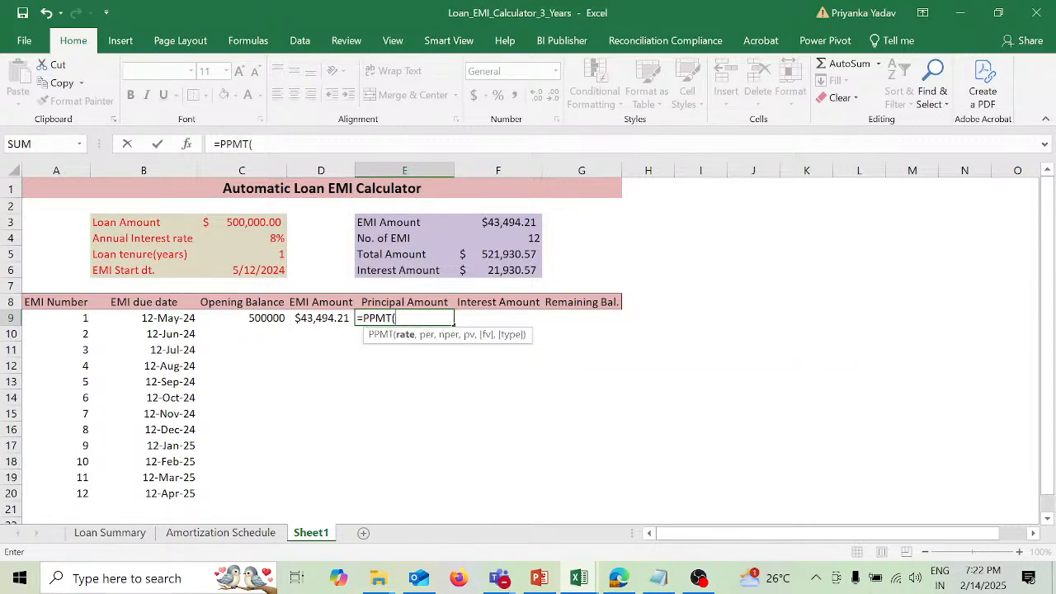
left_click(249, 238)
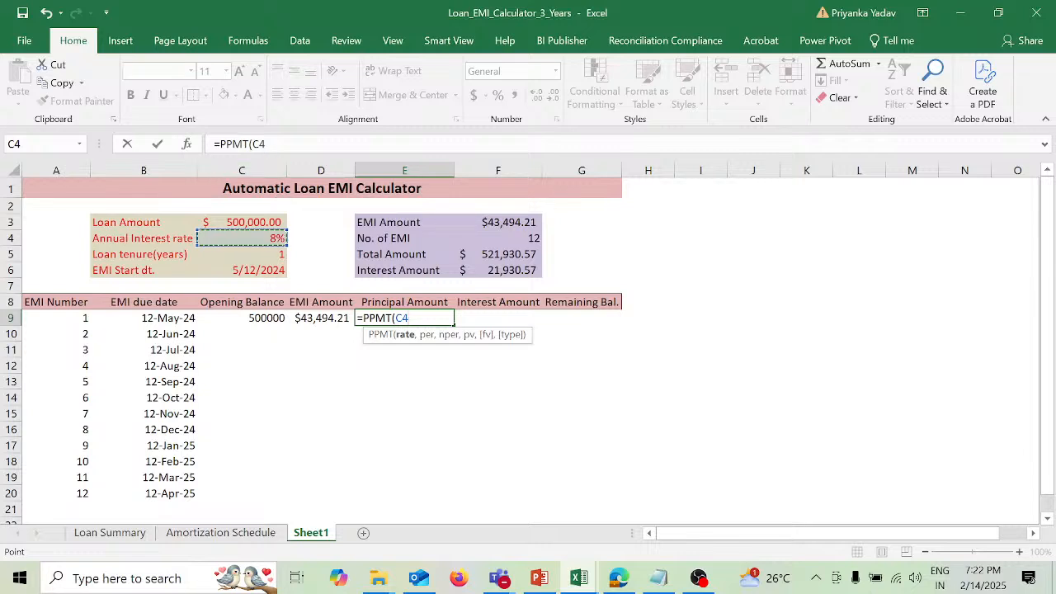
left_click(252, 144)
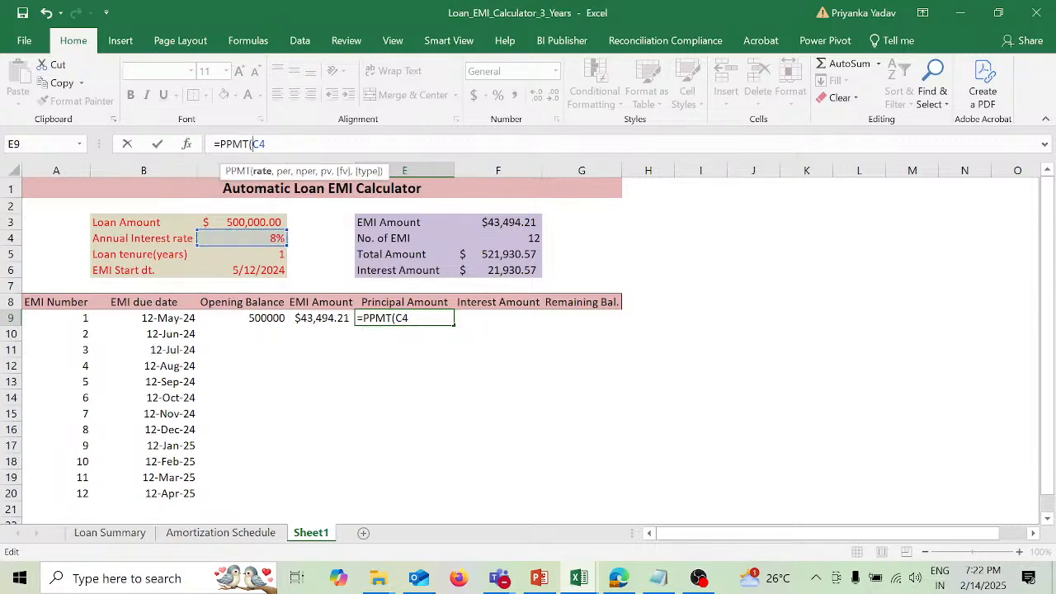
type("$")
key("Right")
type("$4/12,")
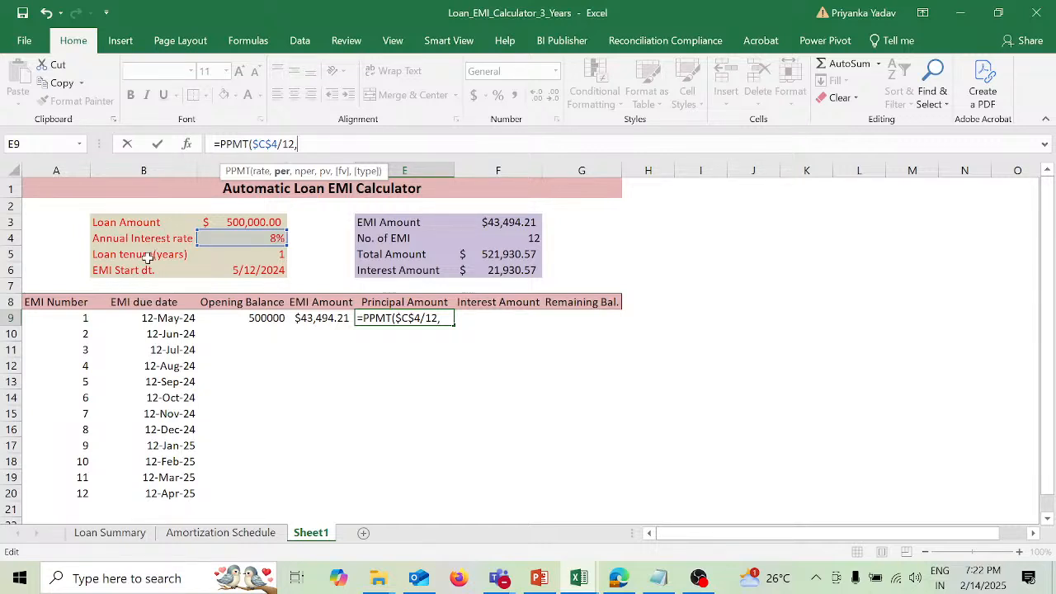
Step: Add EMI number A9 as the period and the absolute number of EMIs $F$4 as nper in E9's PPMT formula
left_click(81, 318)
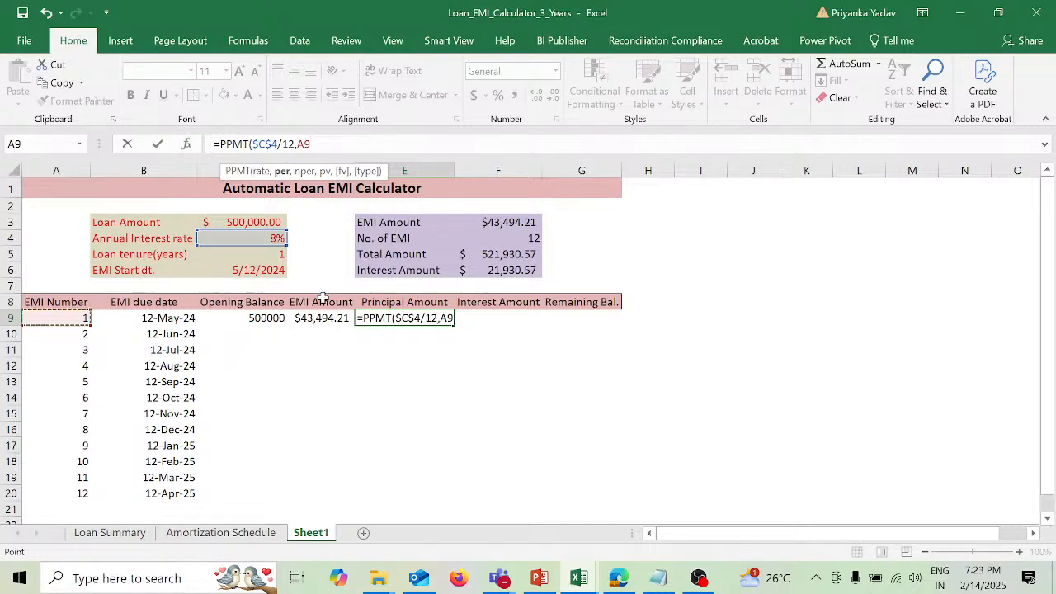
type(",")
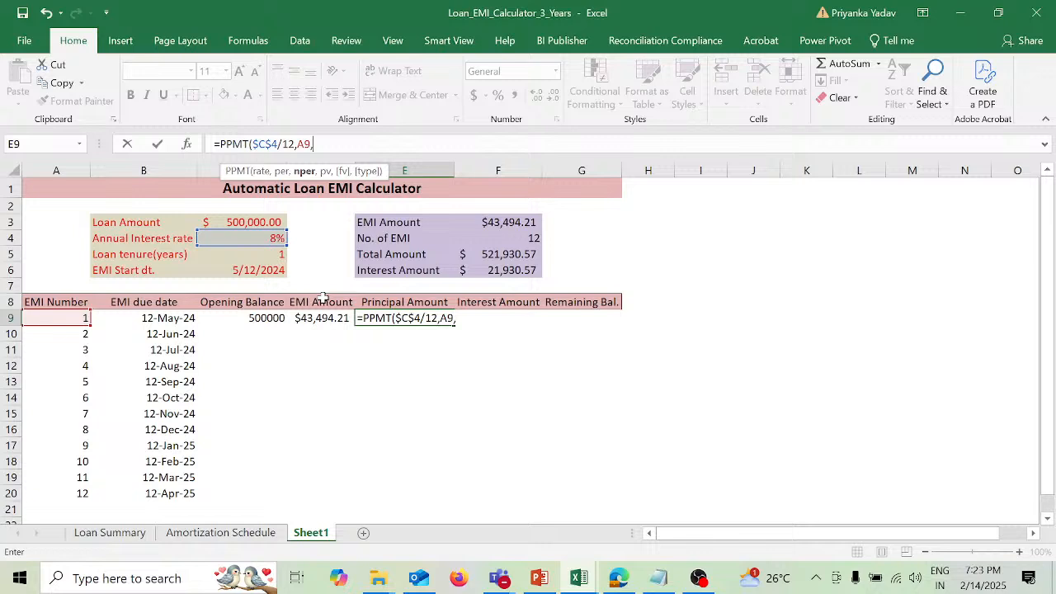
left_click(532, 237)
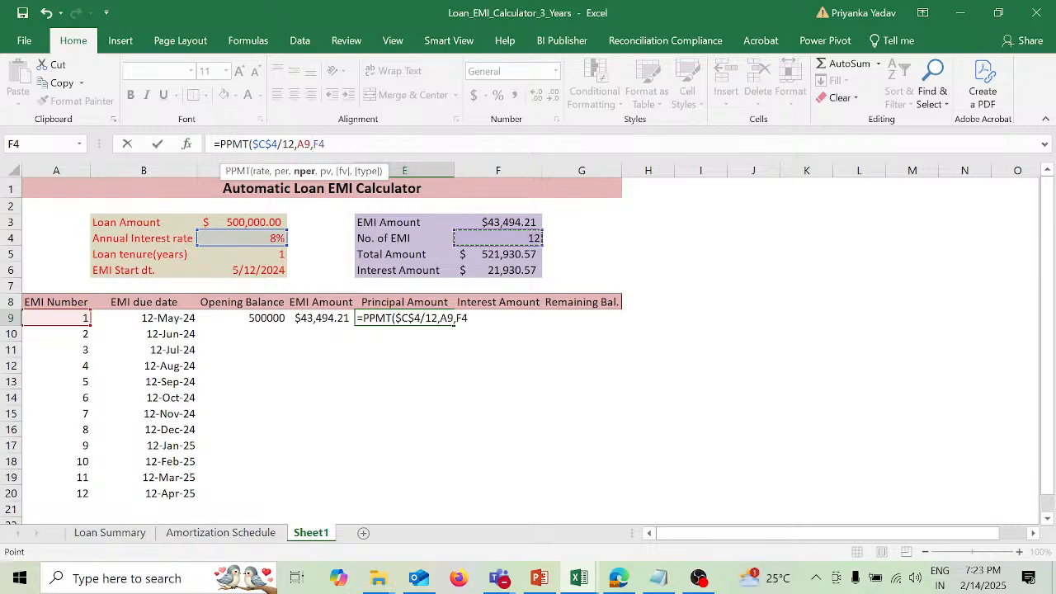
left_click(314, 144)
type("$")
key("Right")
type("$")
type(",")
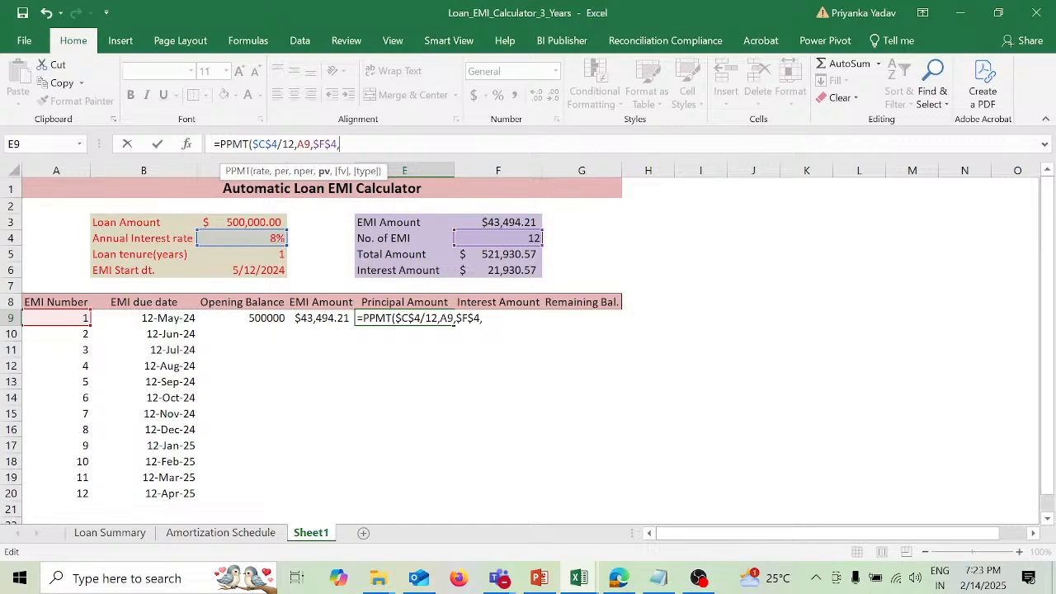
Step: Complete E9 with the absolute loan amount as present value, entering =PPMT($C$4/12,A9,$F$4,$C$3)
left_click(271, 220)
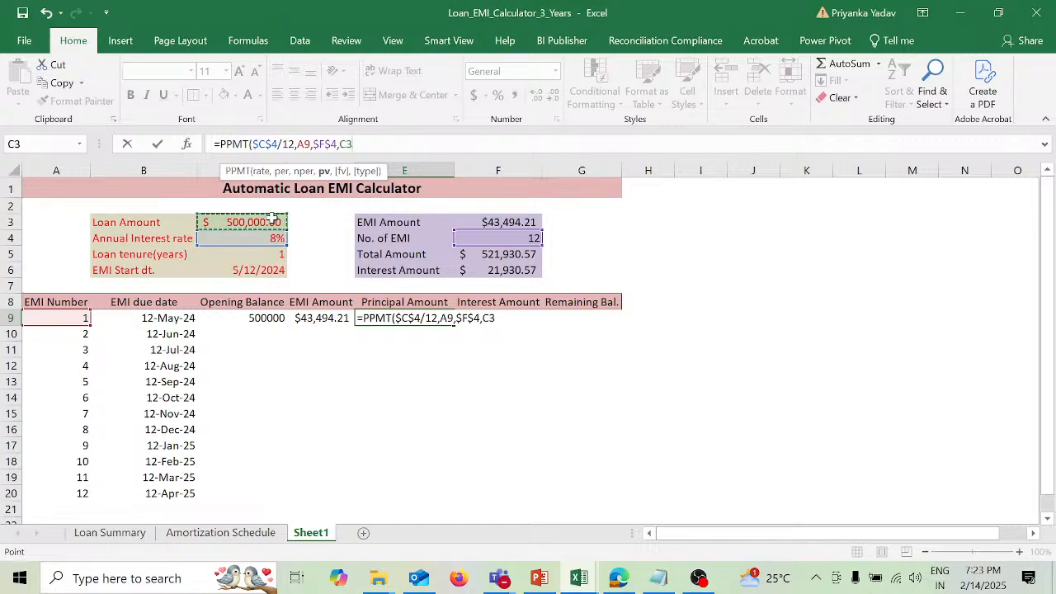
key("Left")
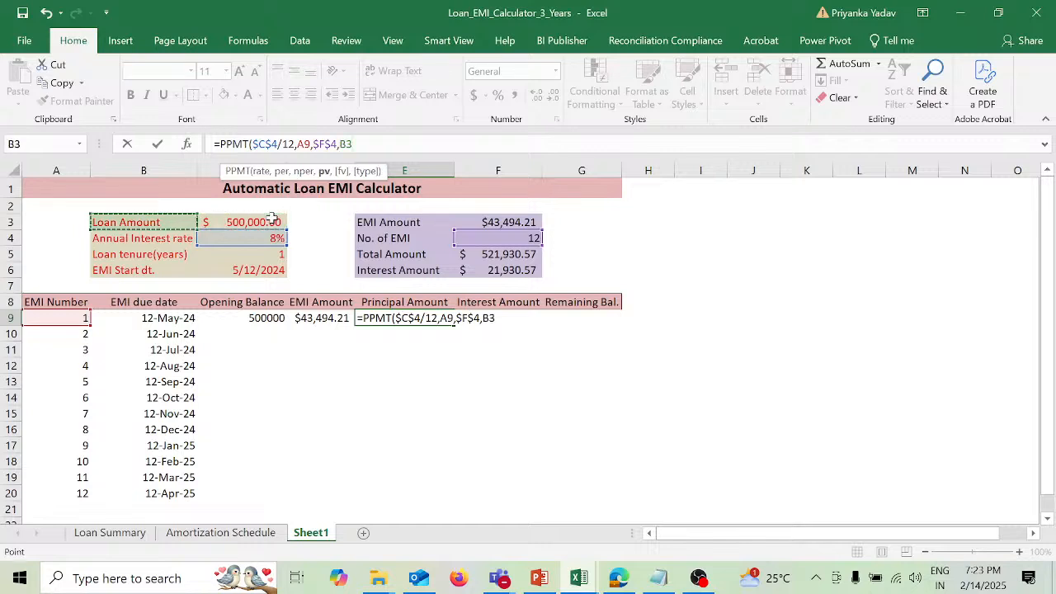
key("Right")
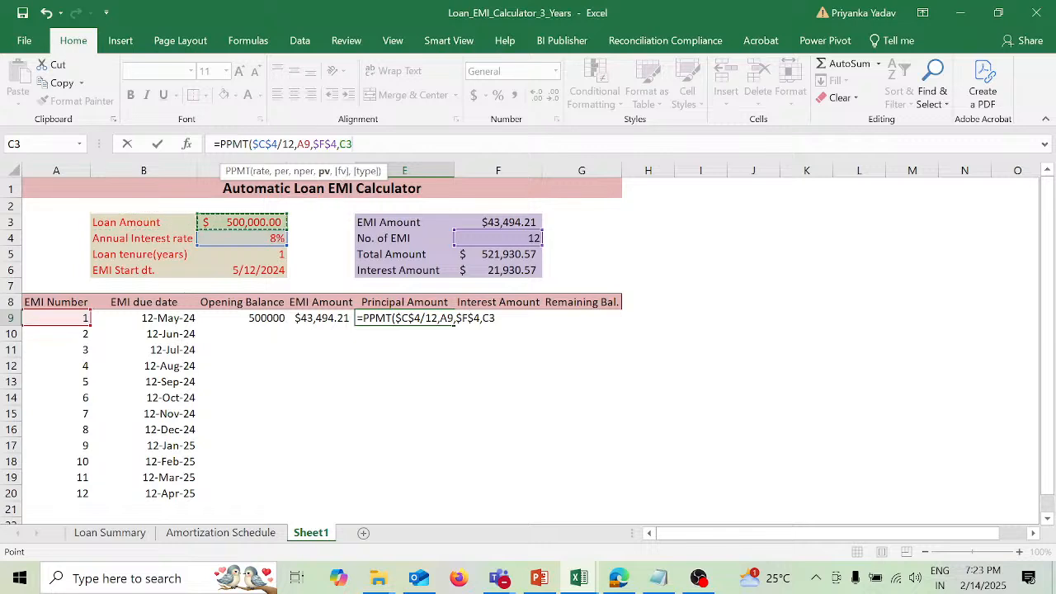
left_click(340, 145)
type("$")
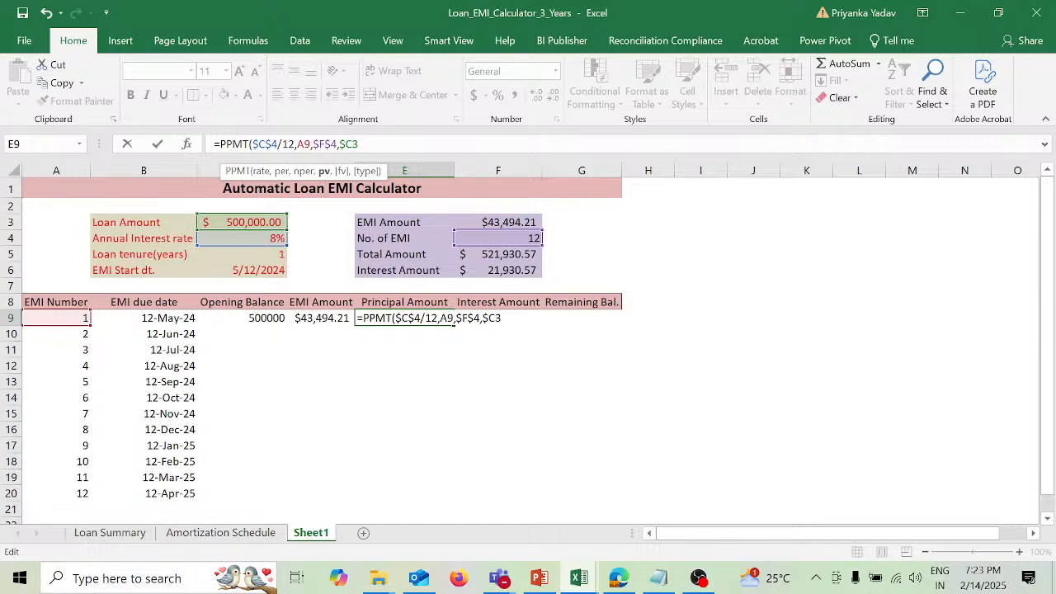
type("$")
type(")")
key("Return")
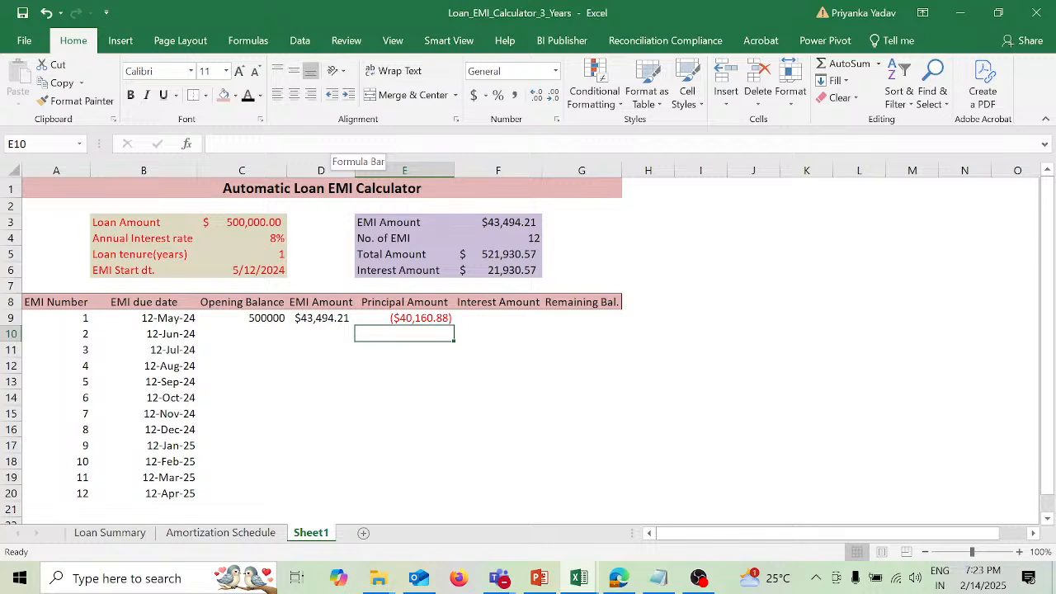
Step: Negate the principal formula in E9 by putting a minus sign before PPMT
key("Up")
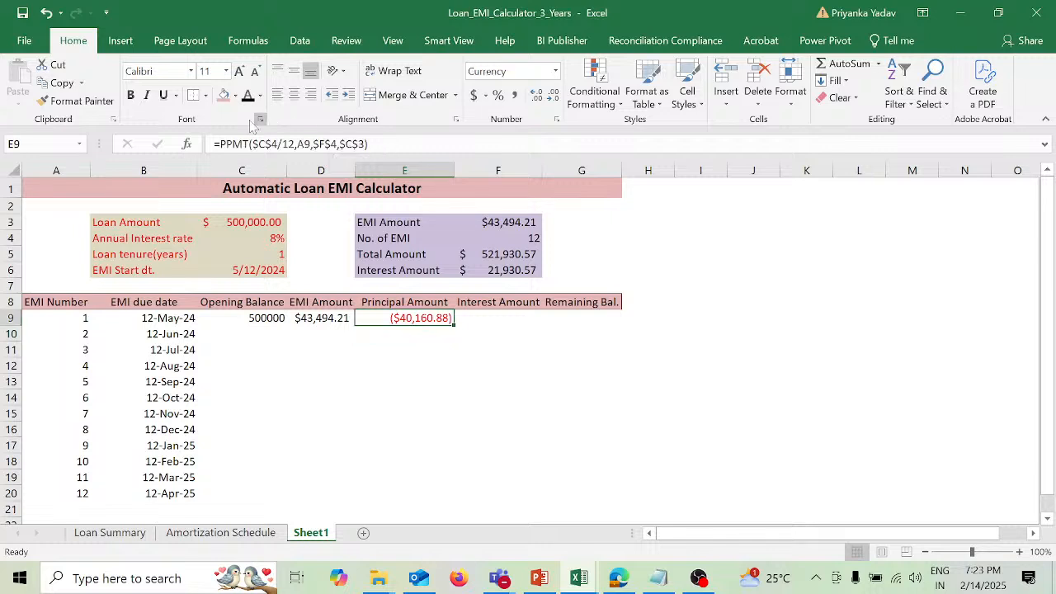
key("F2")
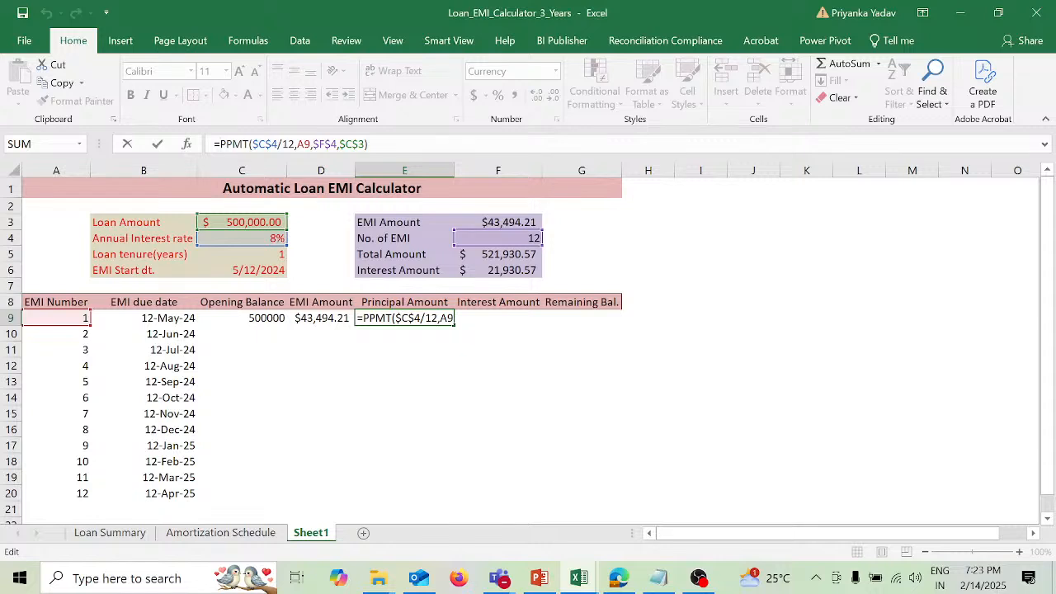
type("-")
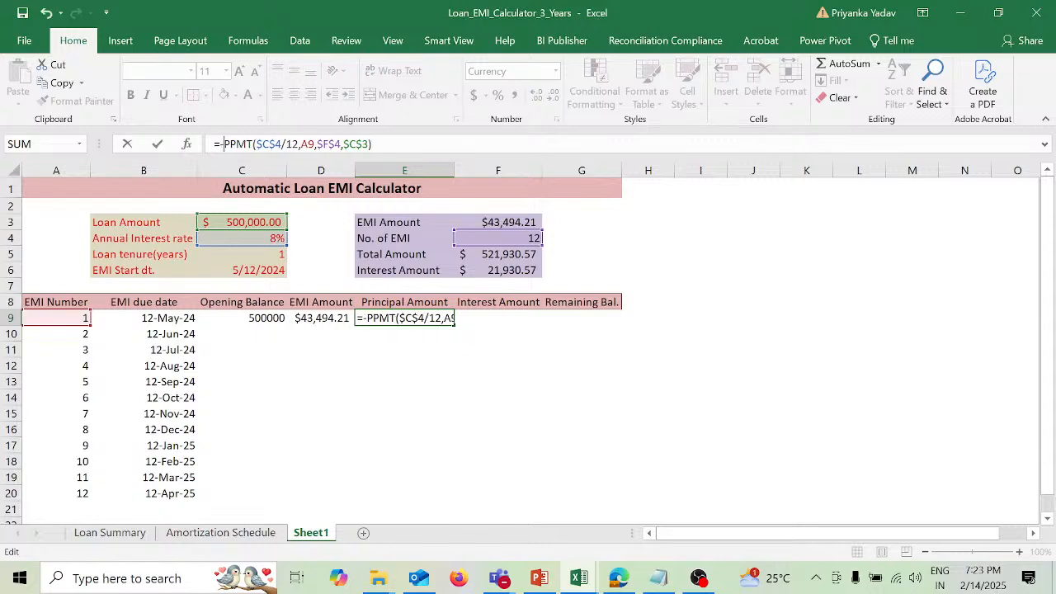
key("Return")
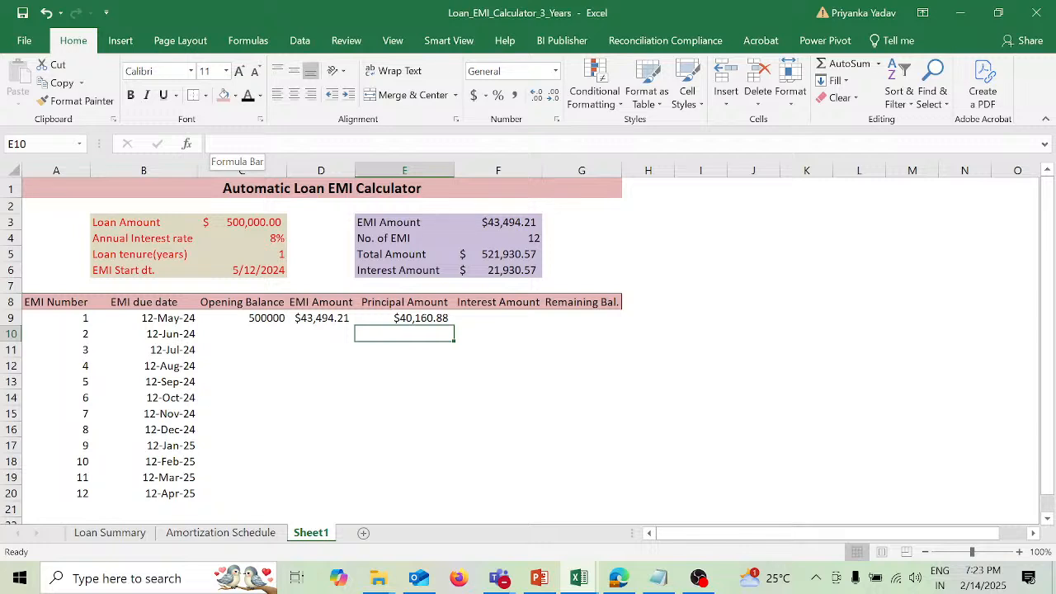
Step: Enter =D9-E9 in F9 under Interest Amount, subtracting the principal from the EMI
left_click(515, 317)
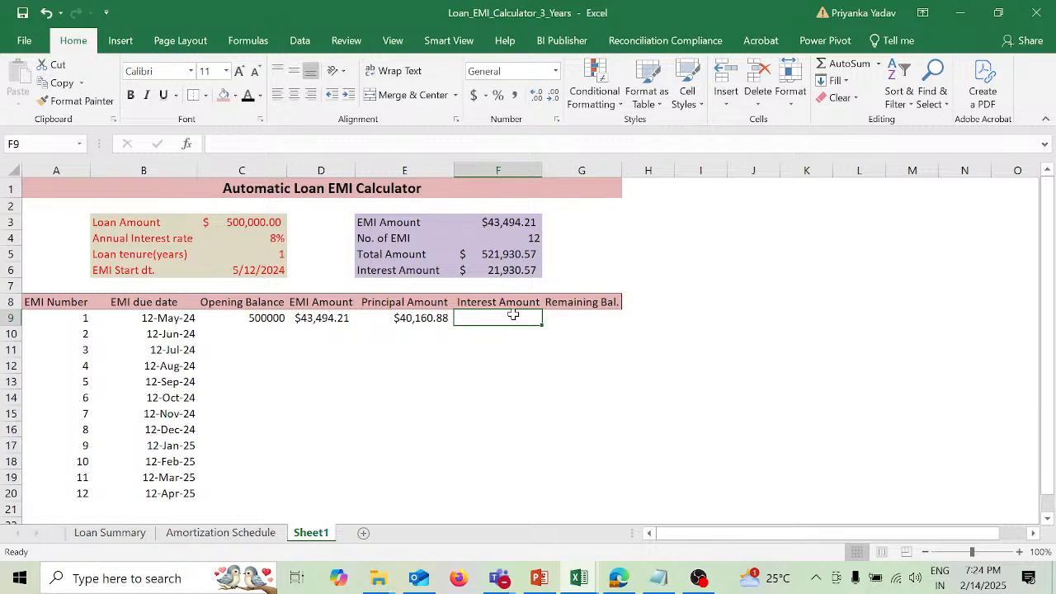
type("=")
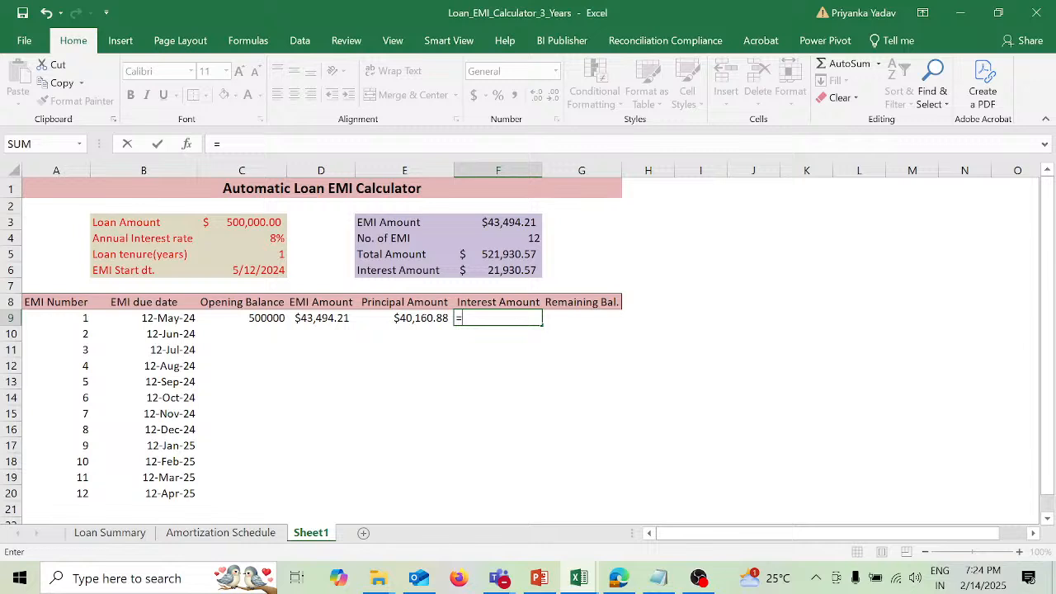
left_click(337, 320)
type("-")
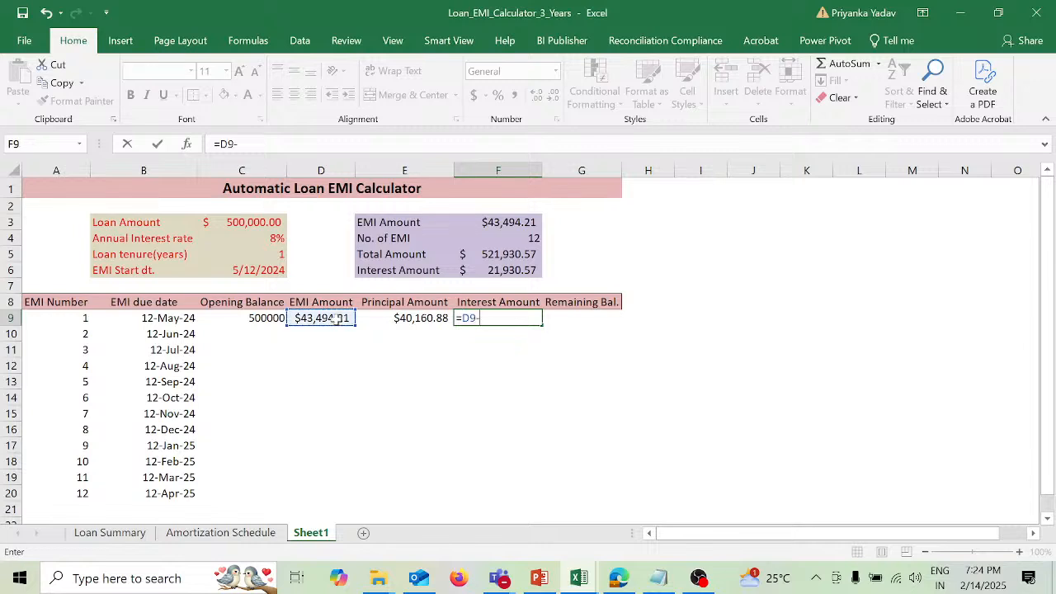
left_click(416, 320)
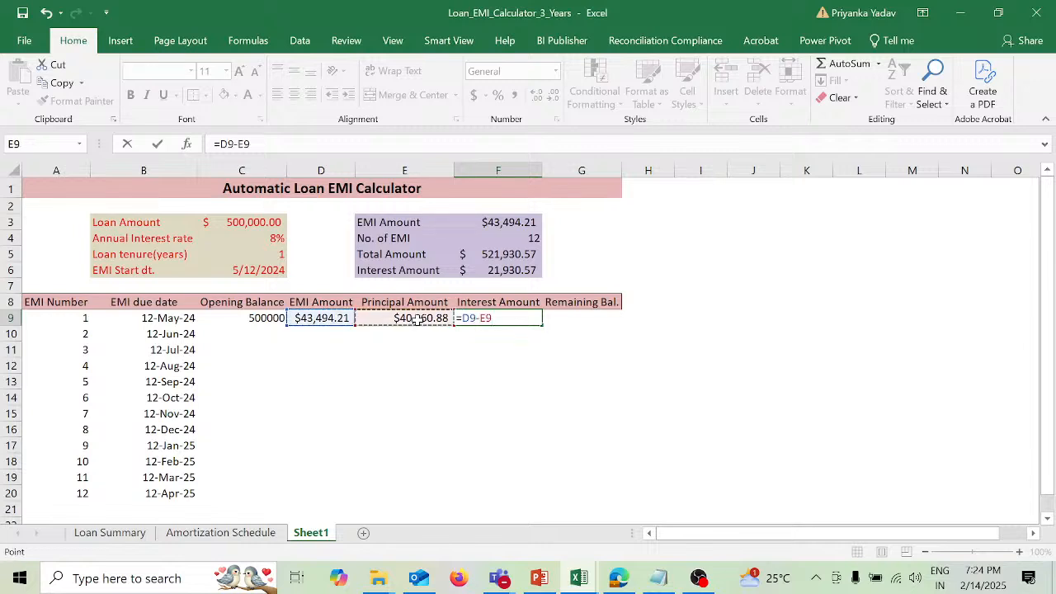
key("Return")
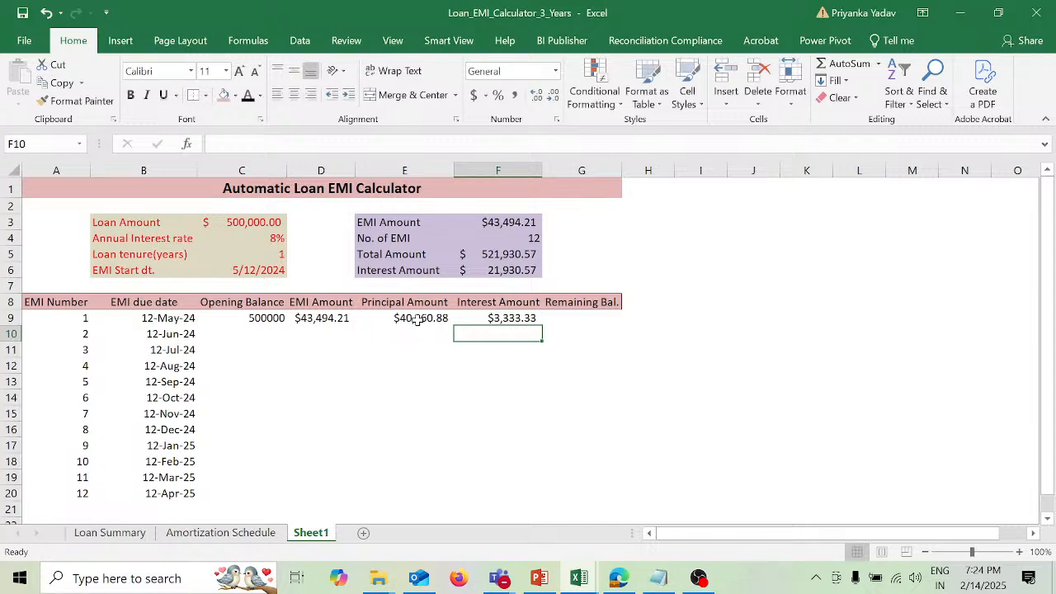
Step: Enter =C9-E9 in G9 under Remaining Bal., subtracting the principal from the opening balance
key("Up")
key("Right")
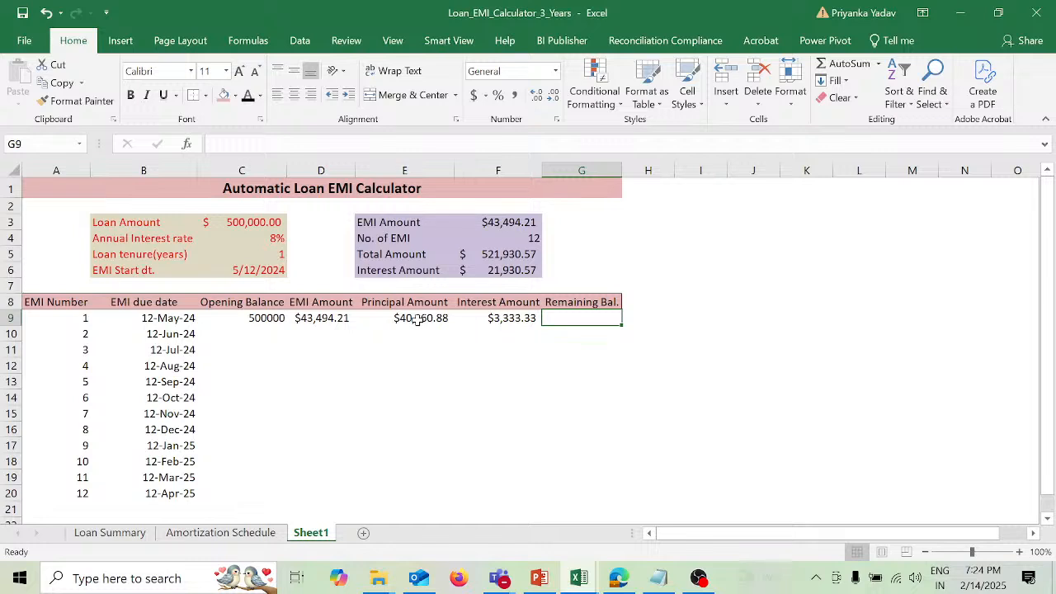
type("=")
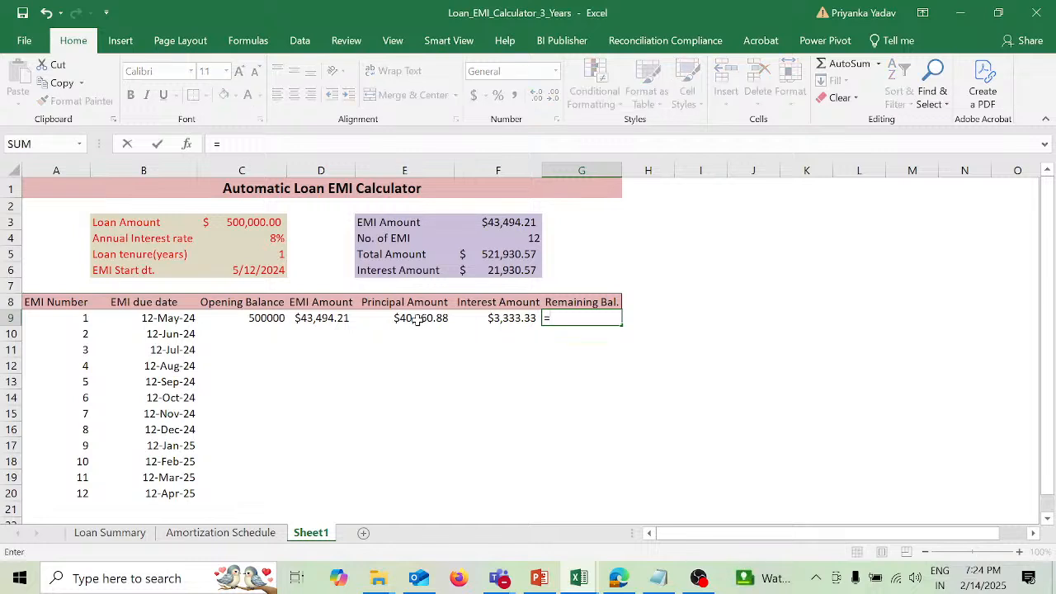
left_click(277, 320)
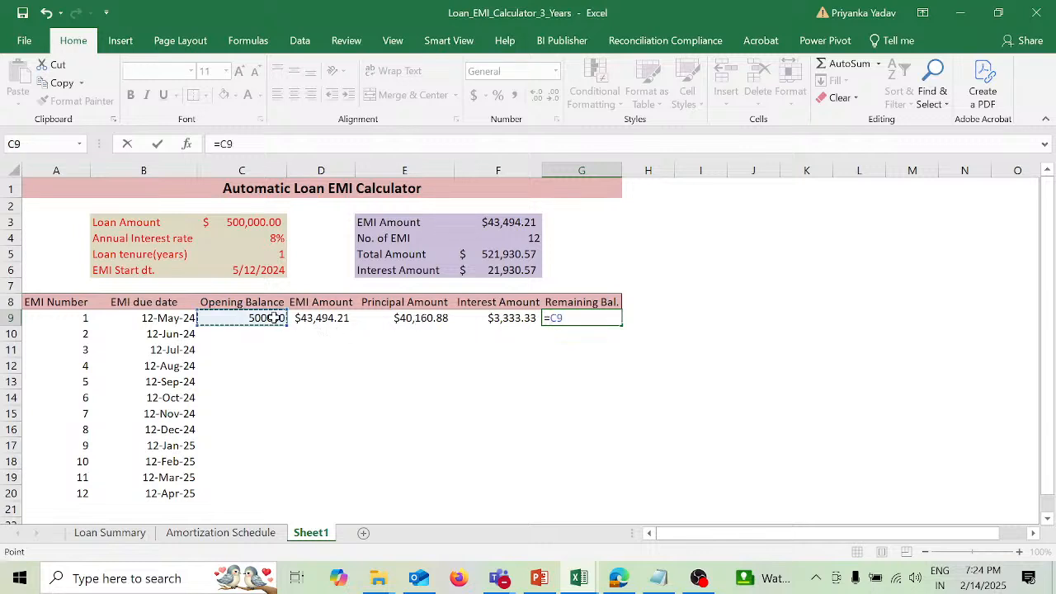
type("-")
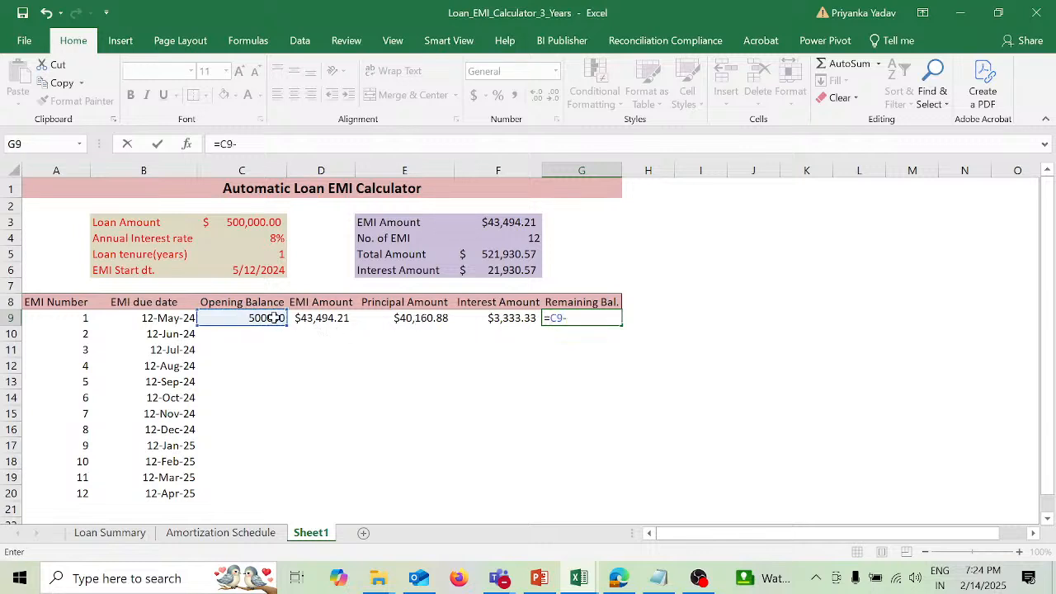
left_click(414, 319)
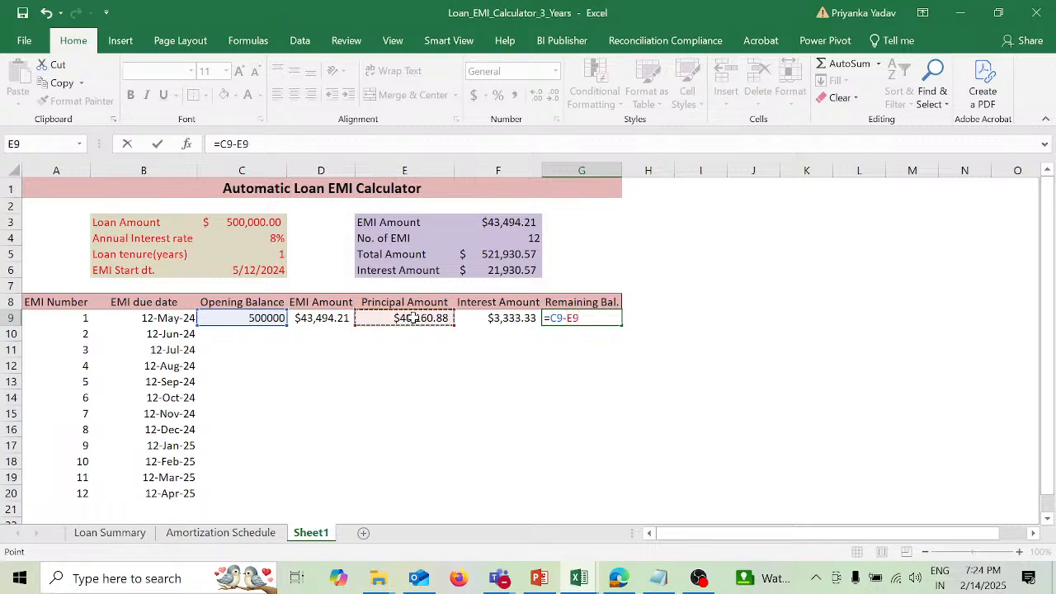
key("Return")
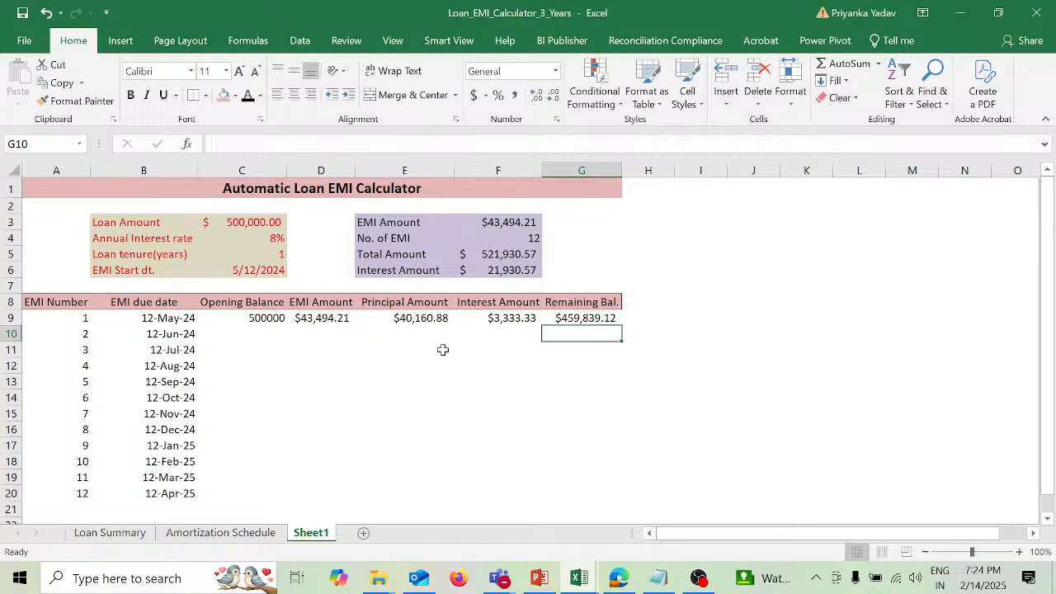
Step: Copy the first EMI row's formulas in C9:G9 to C10:G20 for the remaining installments
left_click_drag(270, 319, 584, 326)
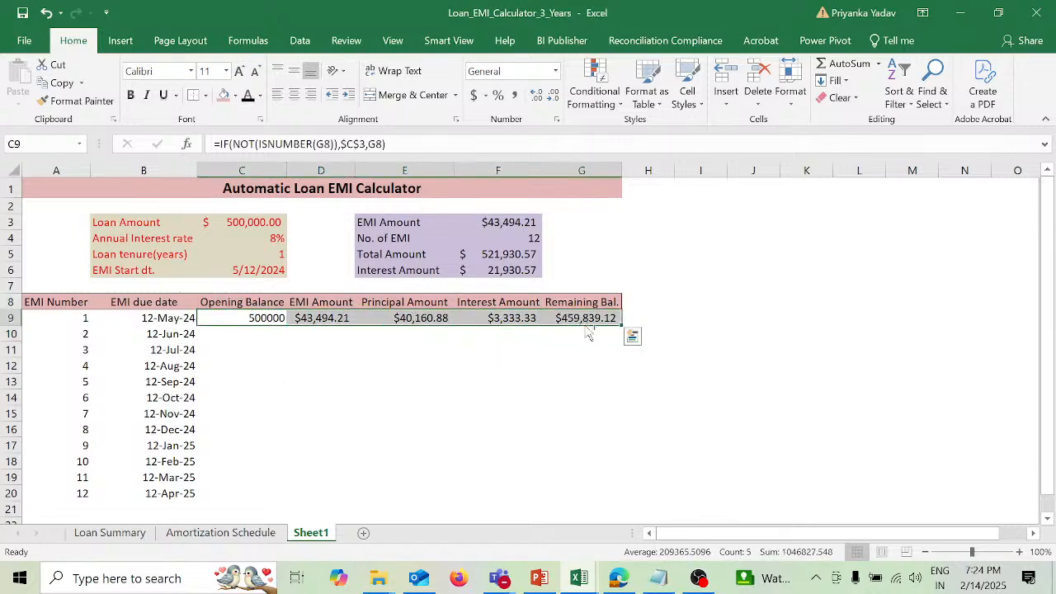
key("ctrl+c")
left_click_drag(242, 332, 566, 500)
key("ctrl+v")
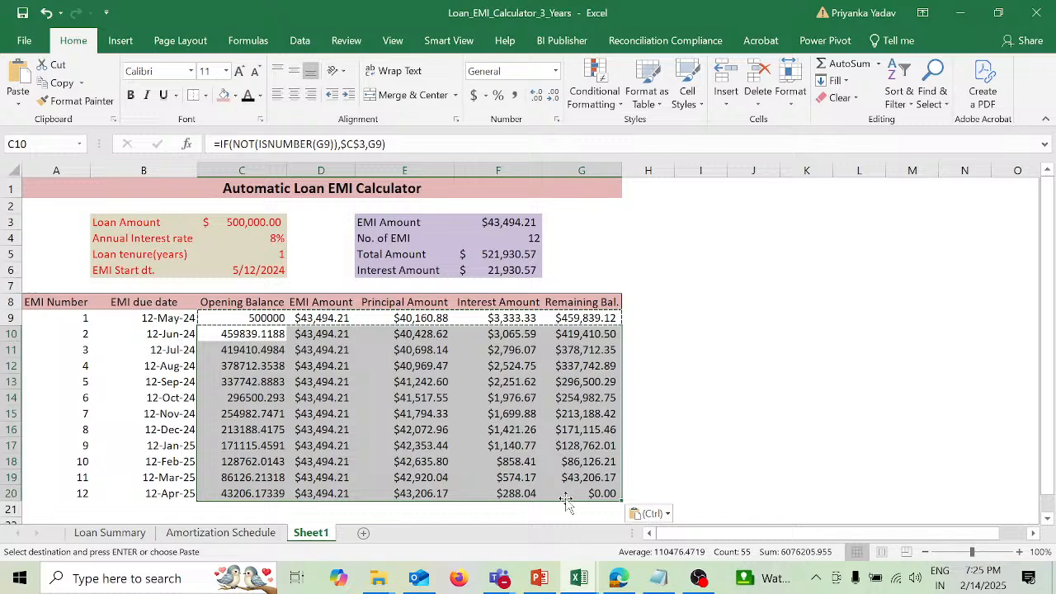
left_click(782, 350)
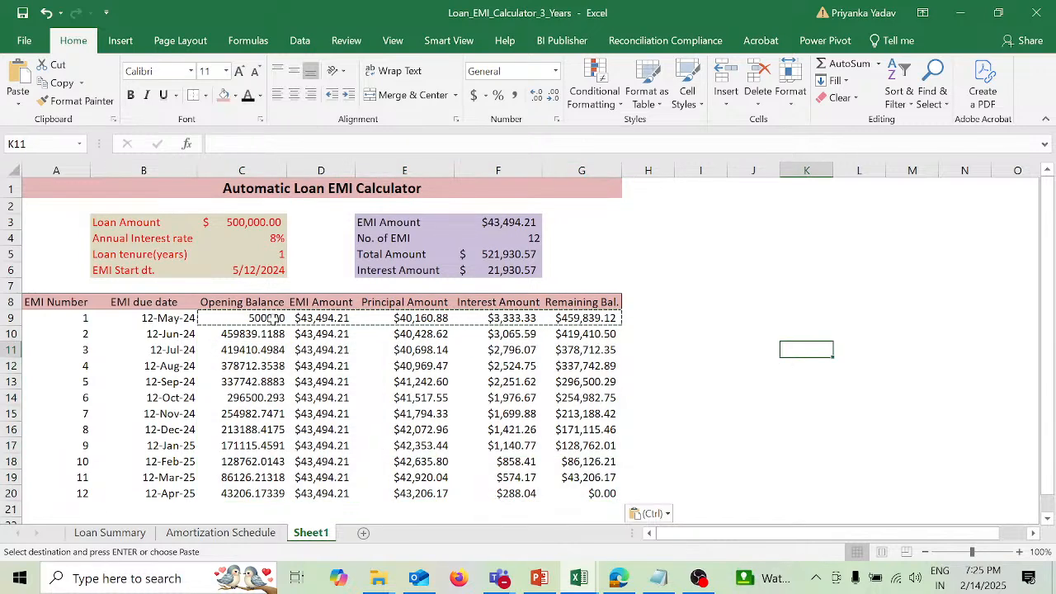
Step: Format the schedule amounts in C9:G20 with two decimals and the dollar accounting format
left_click_drag(277, 322, 597, 495)
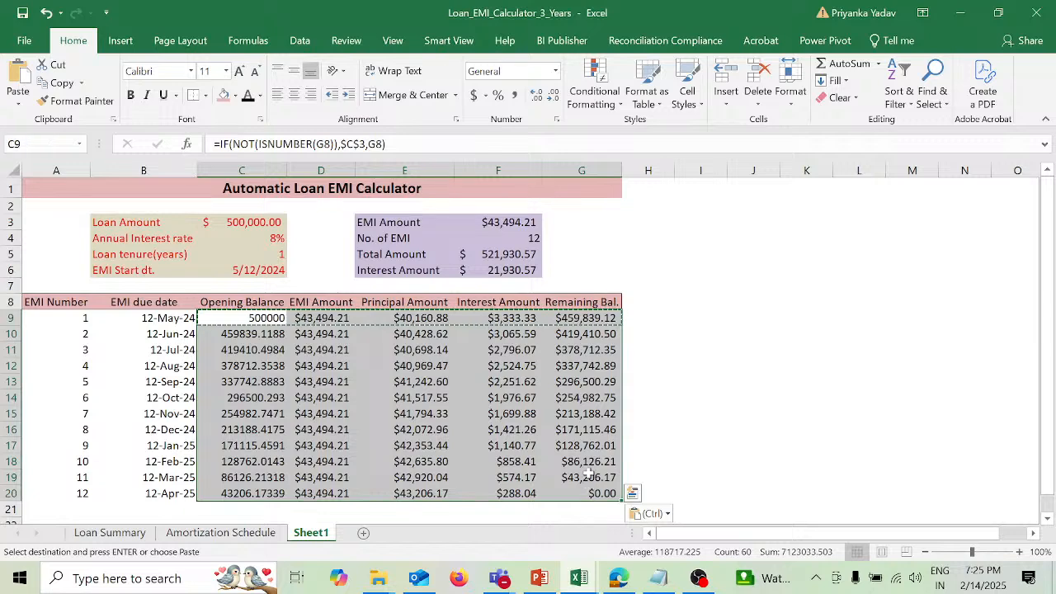
left_click(555, 96)
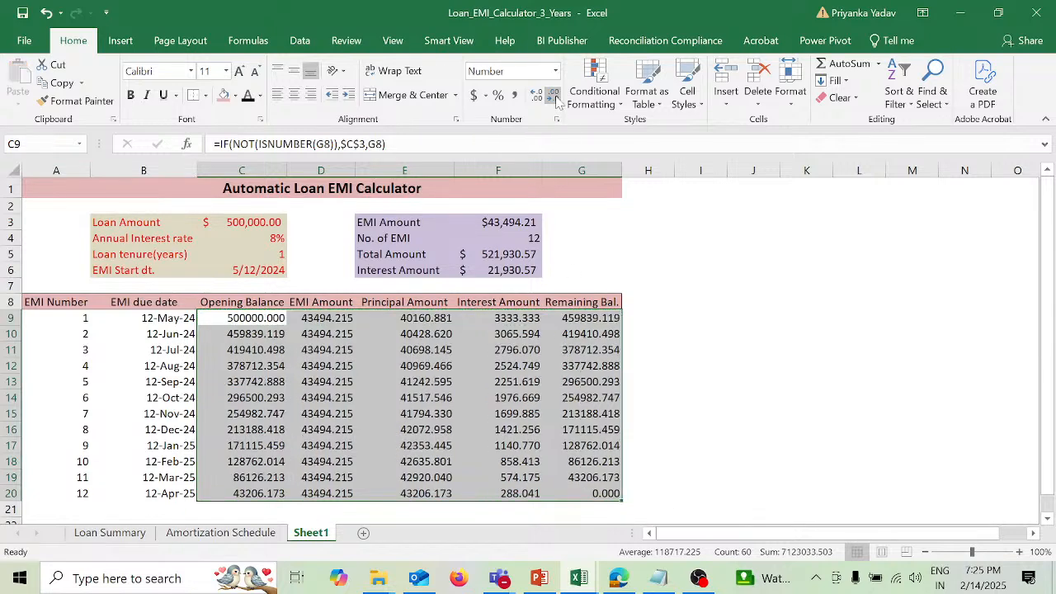
left_click(554, 97)
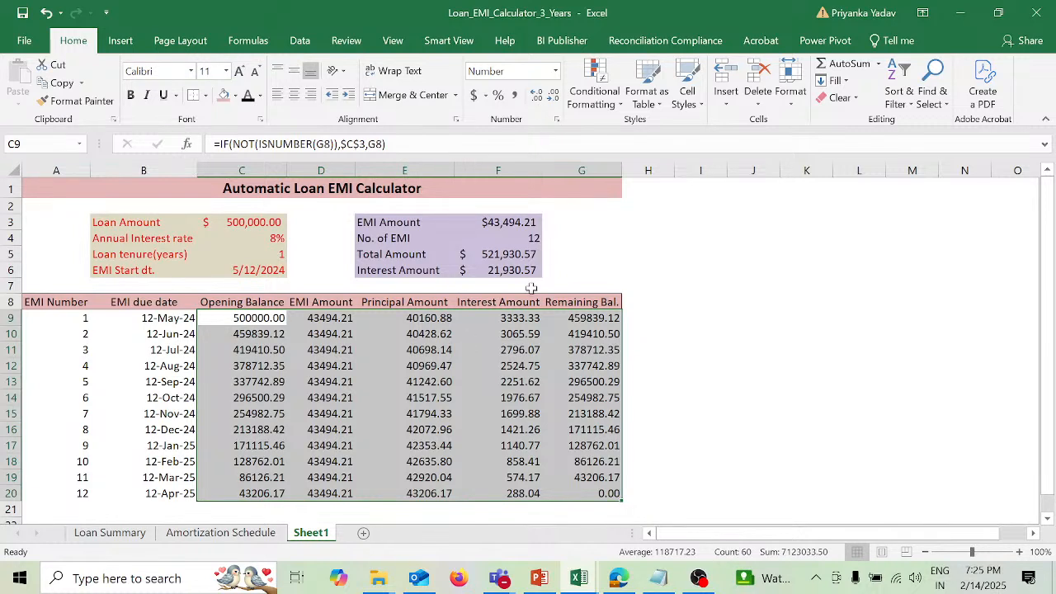
left_click(475, 96)
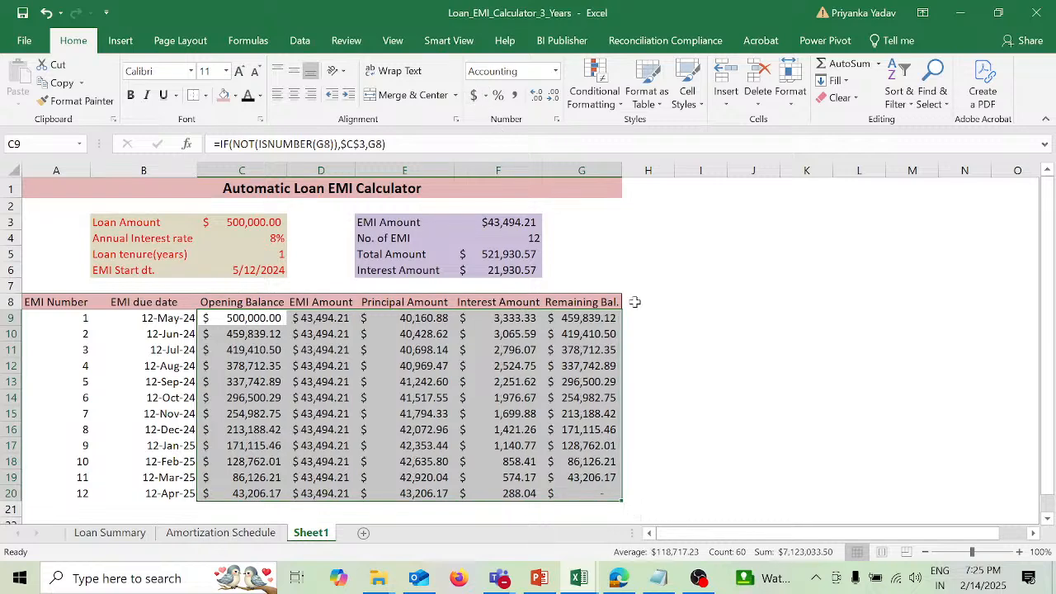
left_click(774, 412)
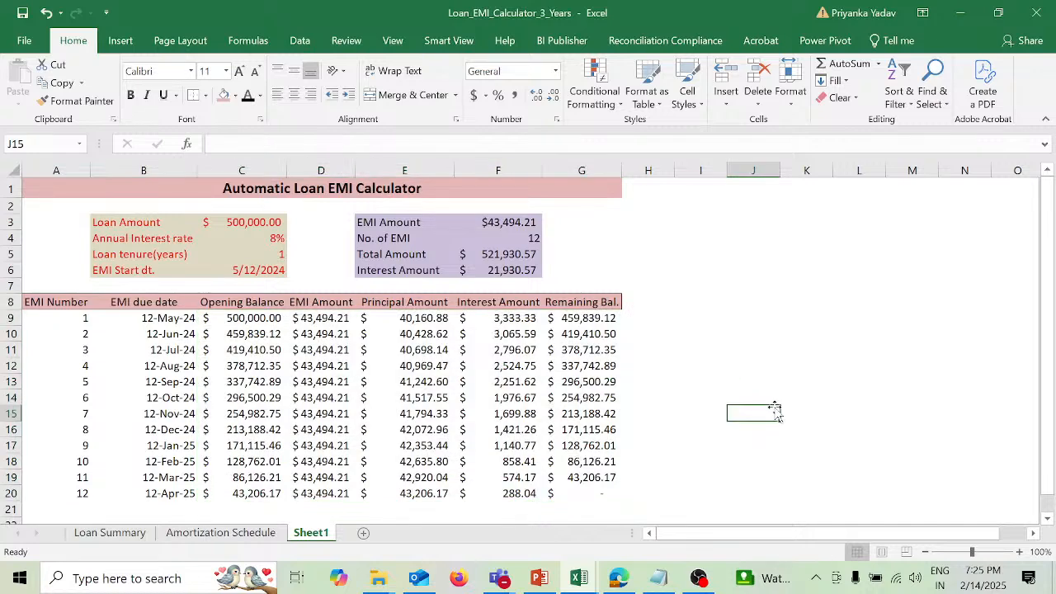
Step: Apply the dollar accounting format to the last Remaining Bal. cell, G20
left_click(605, 492)
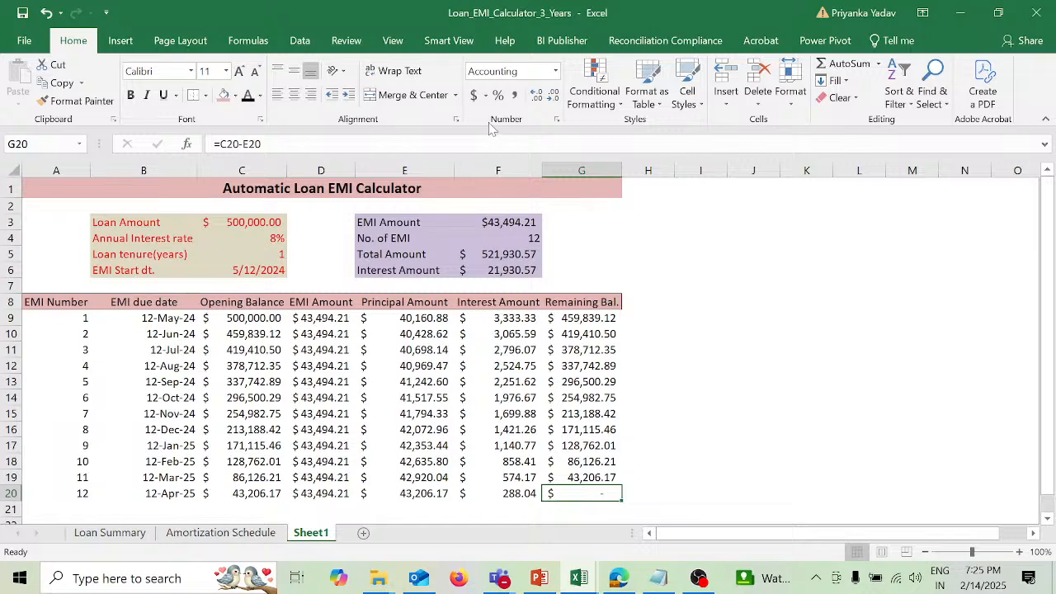
left_click(476, 97)
left_click(764, 412)
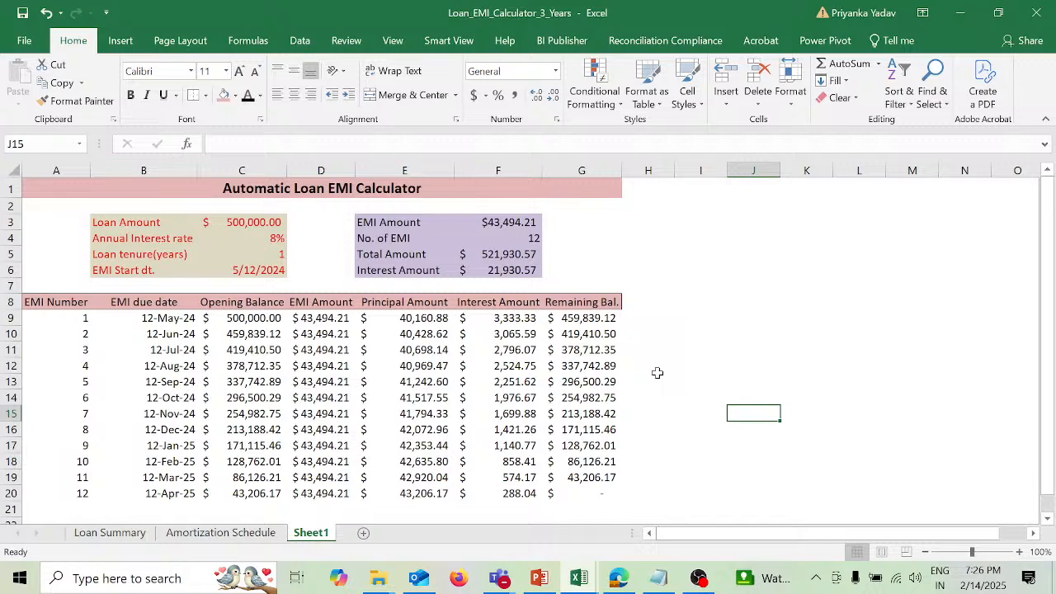
Step: Set the loan tenure to 2 years and check whether the repayment schedule extends past row 20
left_click(275, 254)
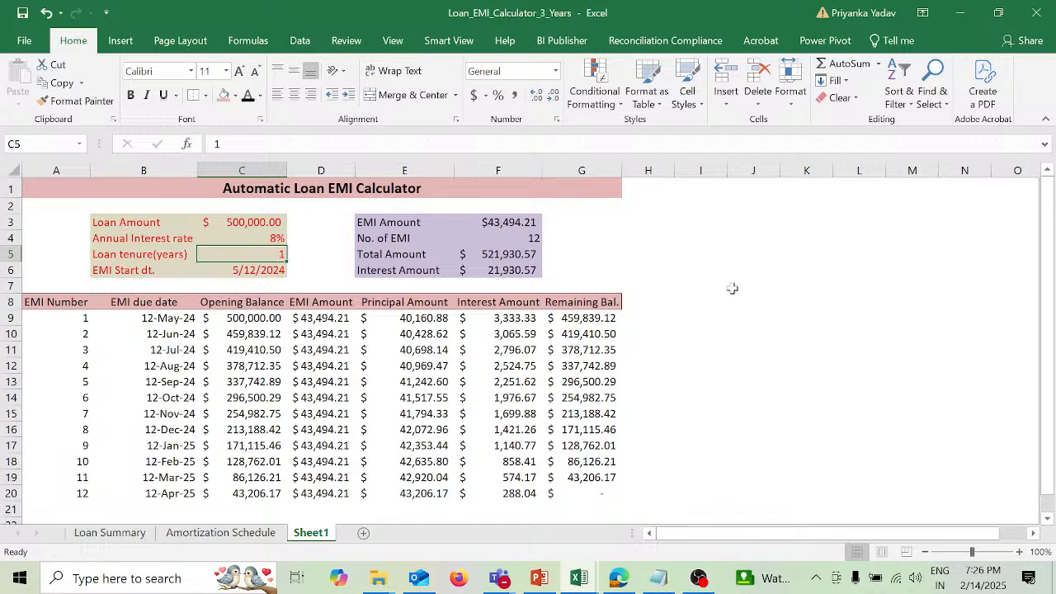
type("2")
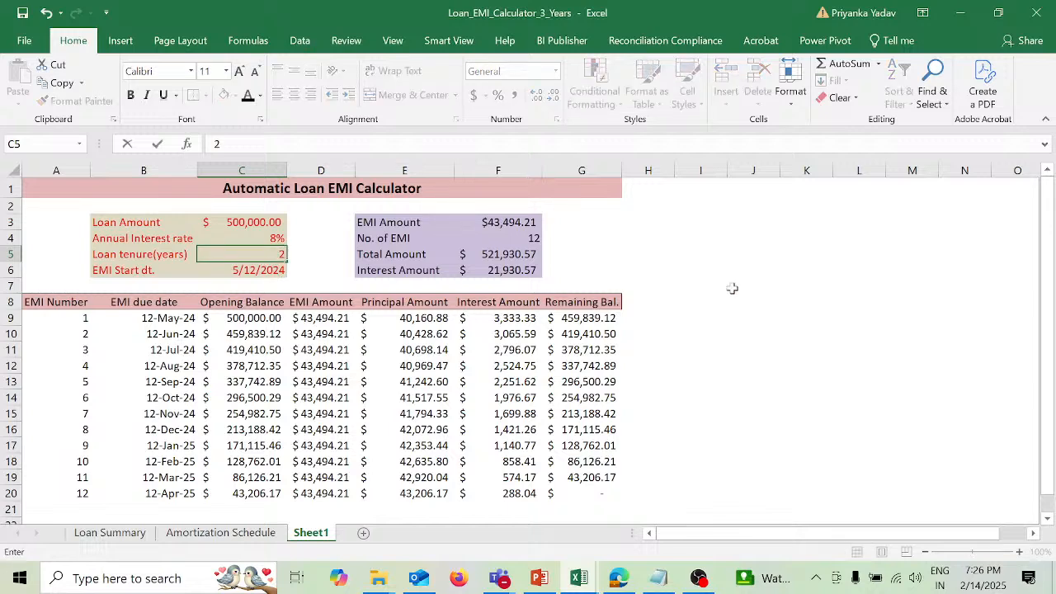
key("Return")
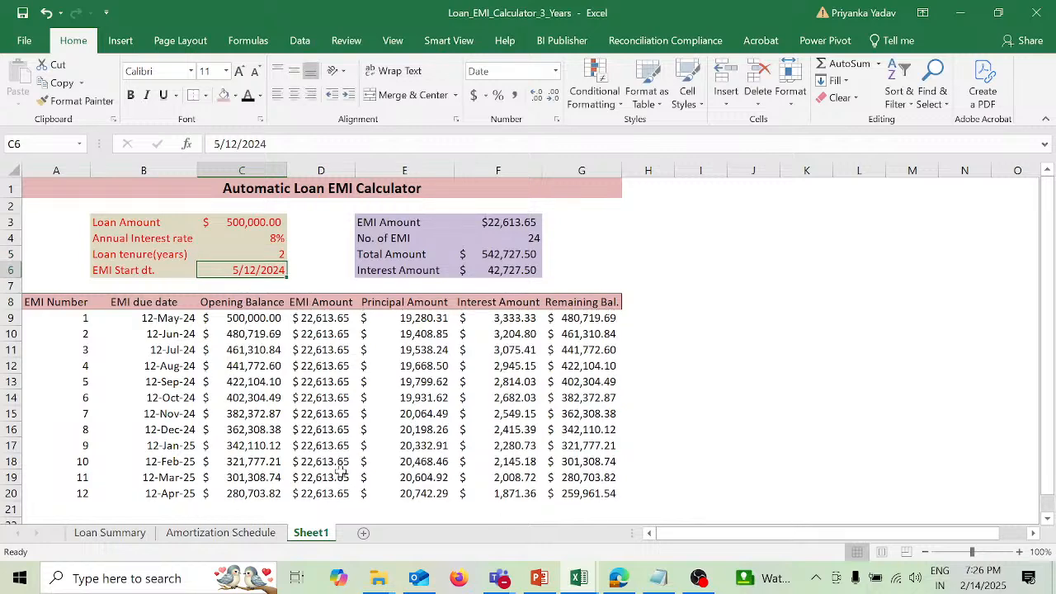
scroll(341, 471, "down", 3)
scroll(341, 471, "up", 1)
scroll(341, 471, "up", 2)
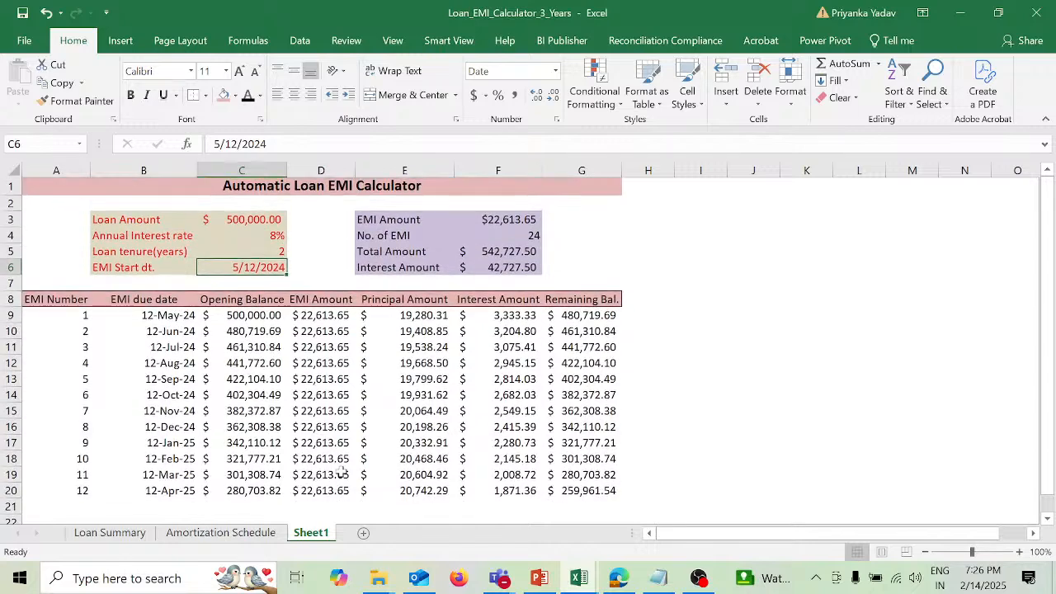
Step: Restore the loan tenure to 1 year
left_click(279, 253)
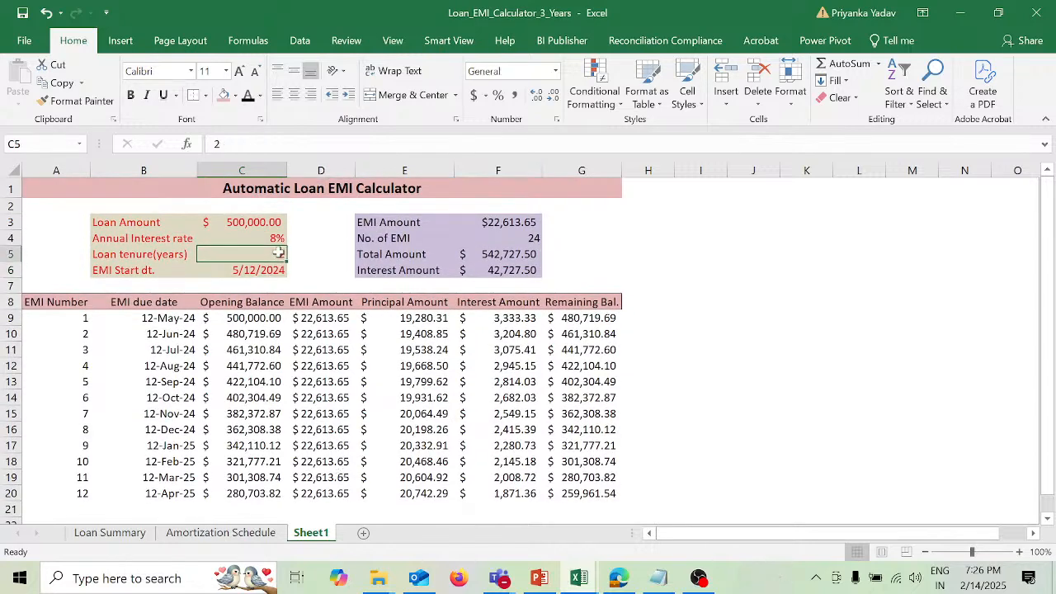
type("1")
key("Return")
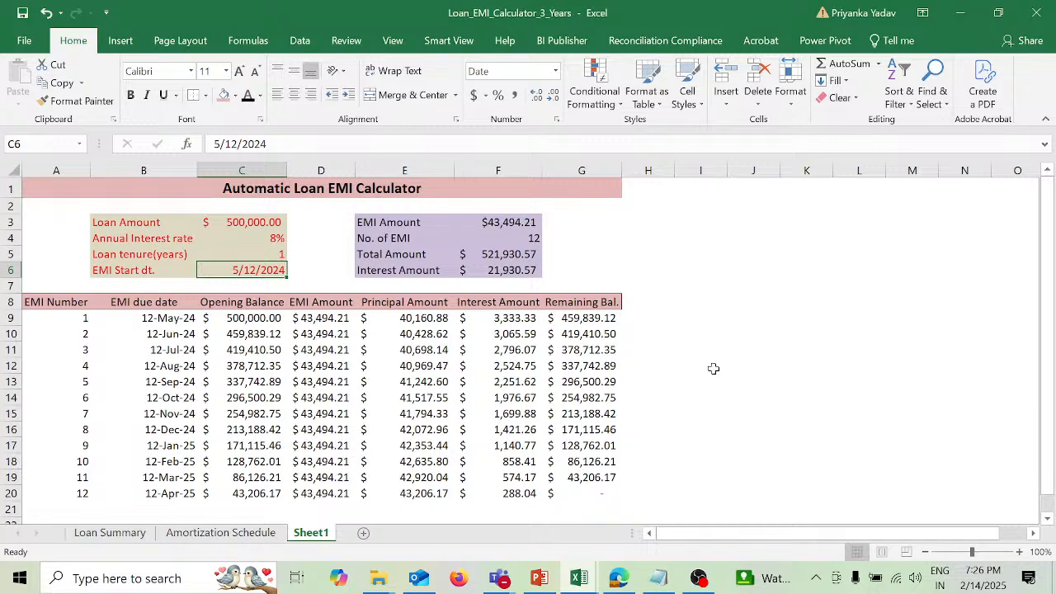
Step: Make the EMI due date in B9 blank when the EMI number is blank, using =IF(A9="","",EDATE($C$6,A9-1))
left_click(80, 317)
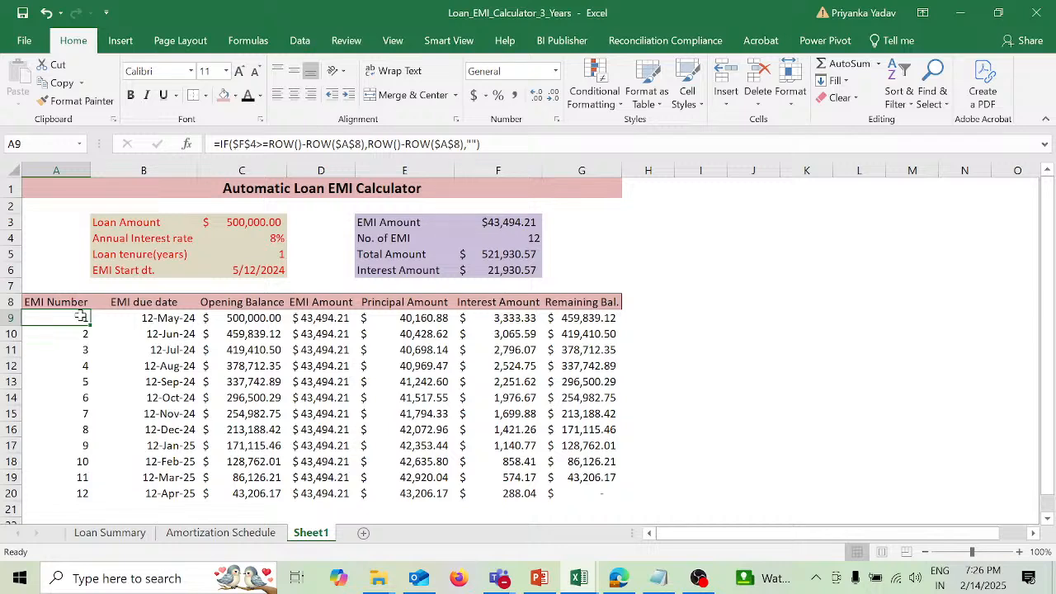
left_click(145, 318)
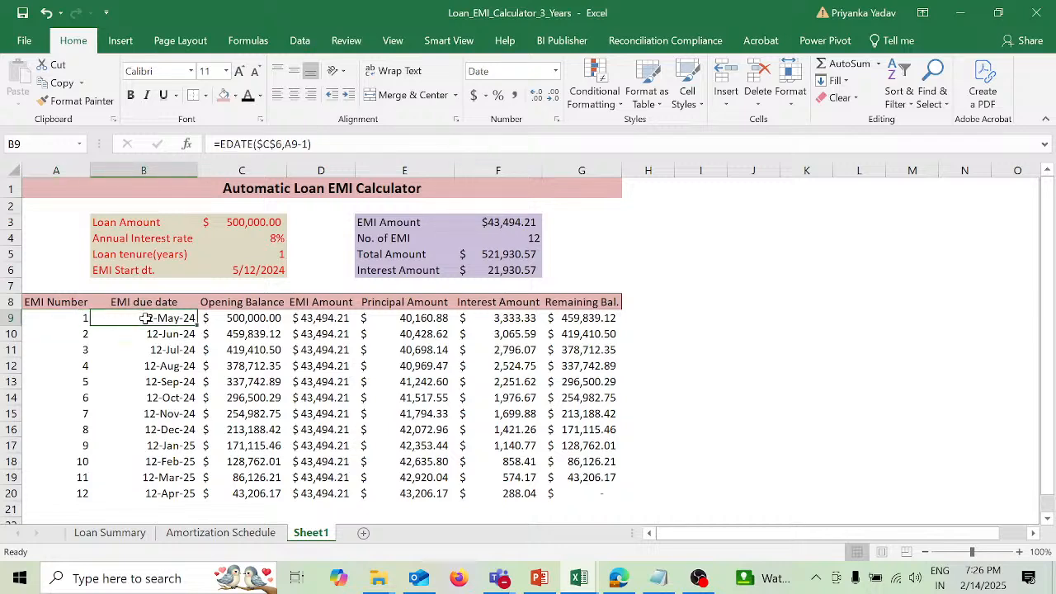
left_click(72, 317)
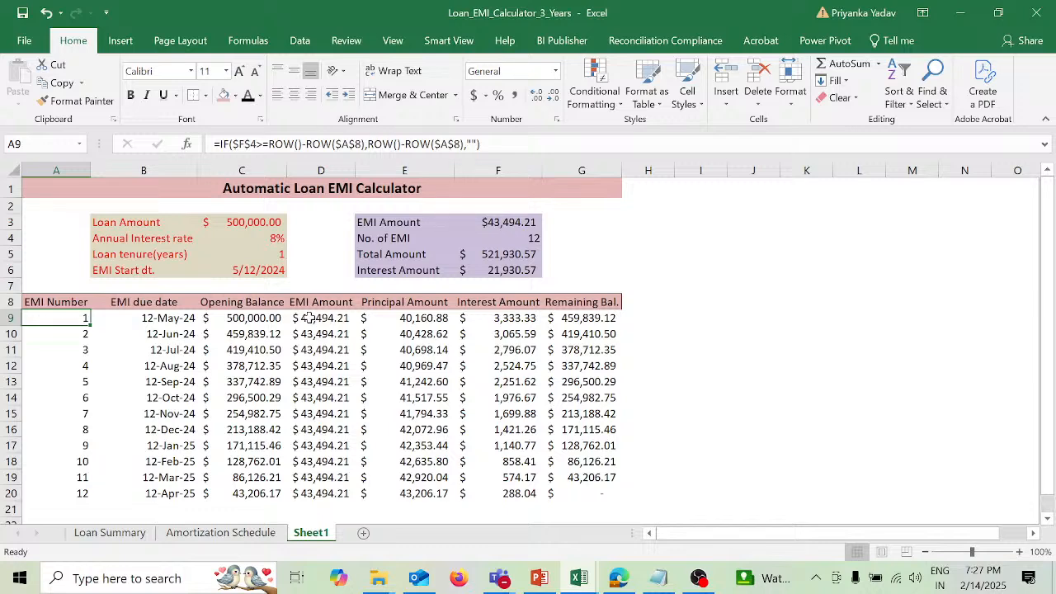
left_click(189, 319)
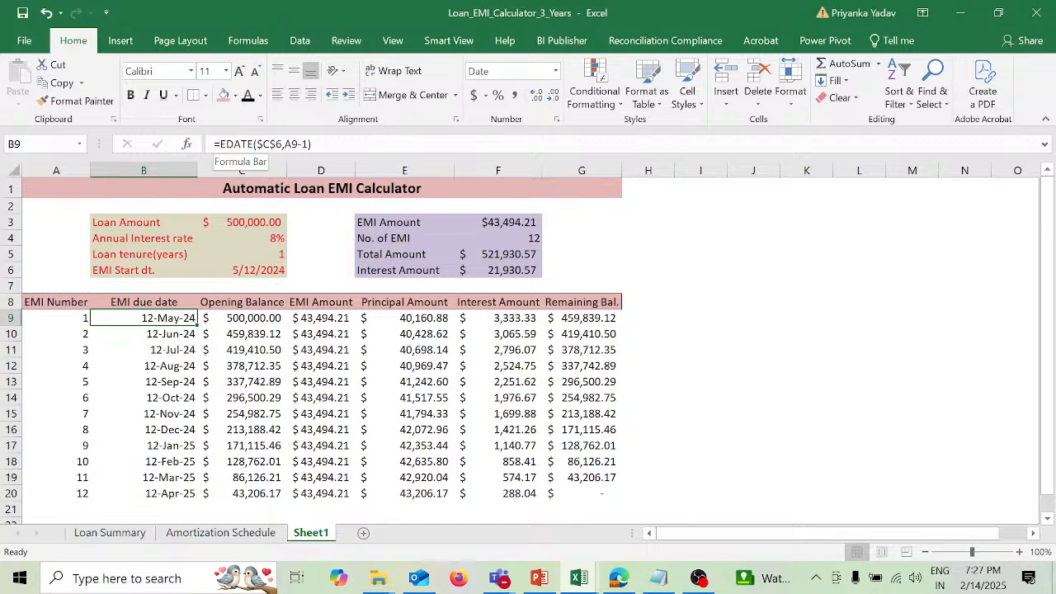
key("F2")
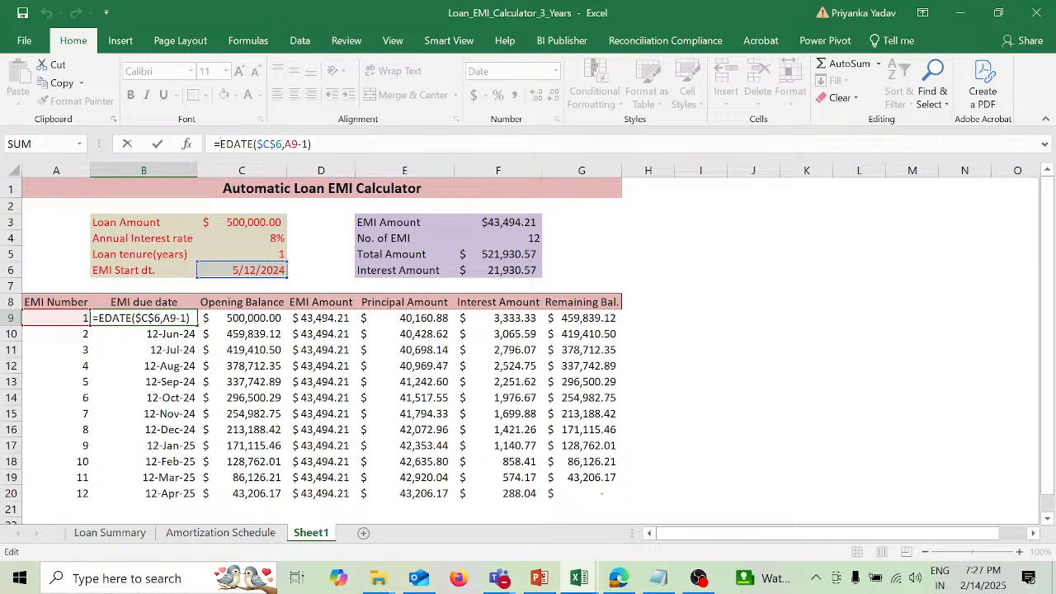
type("IF")
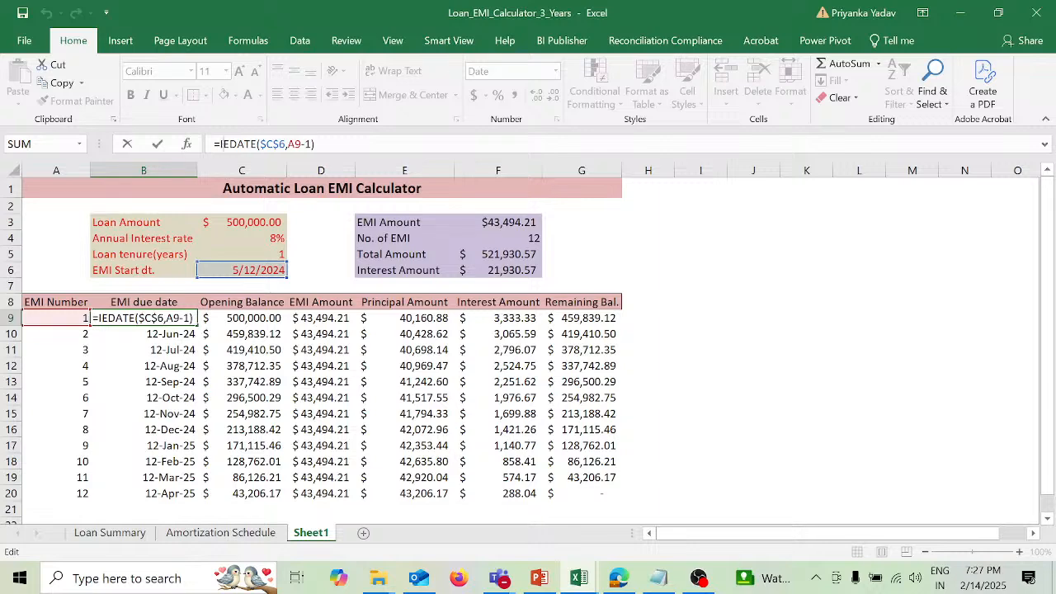
type("(")
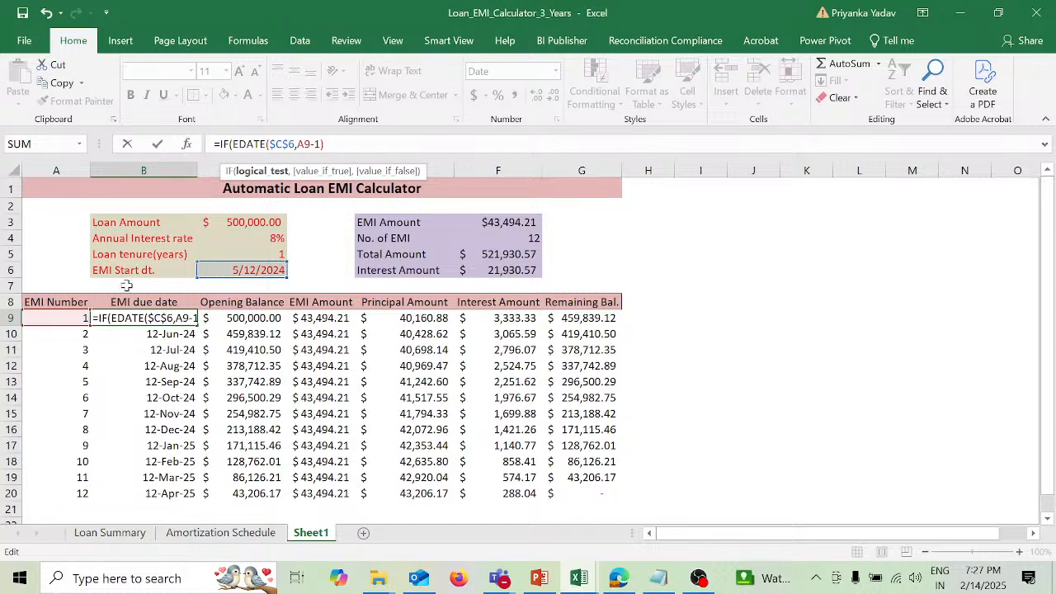
left_click(72, 317)
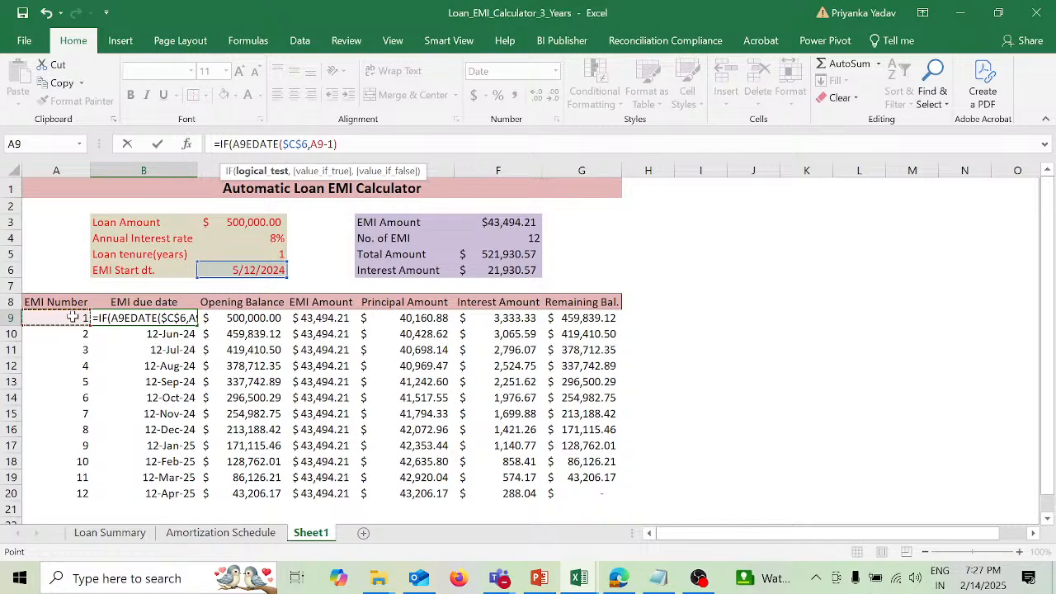
type("=")
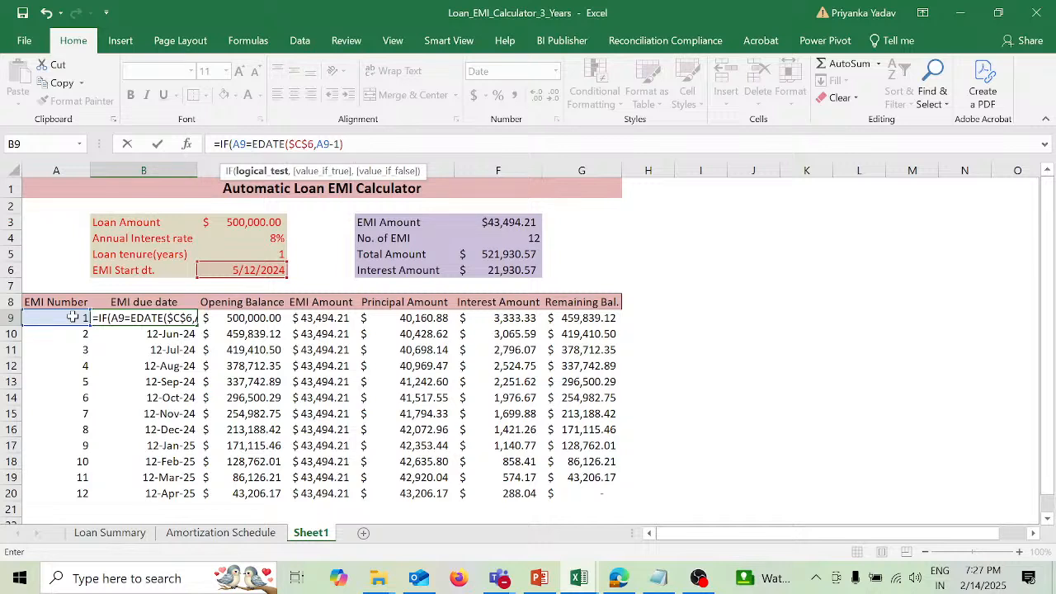
type("\"\"")
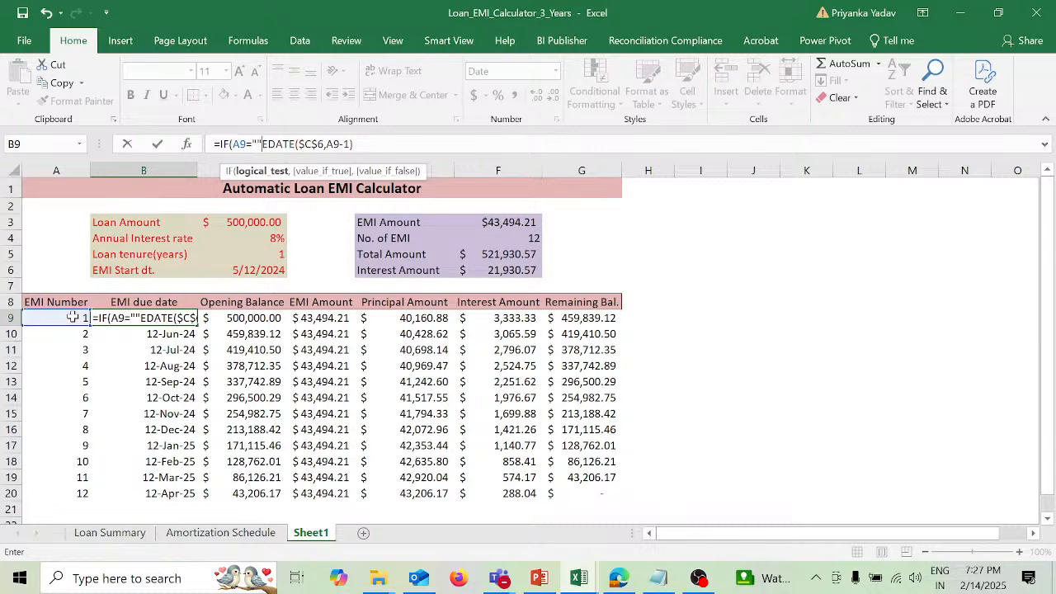
type(",\"\"")
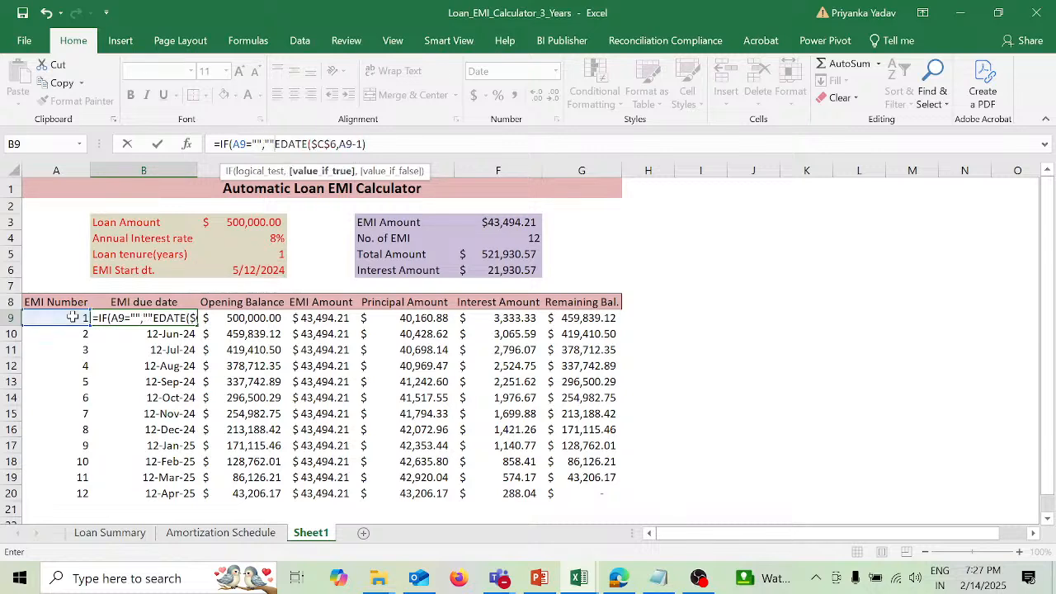
type(",")
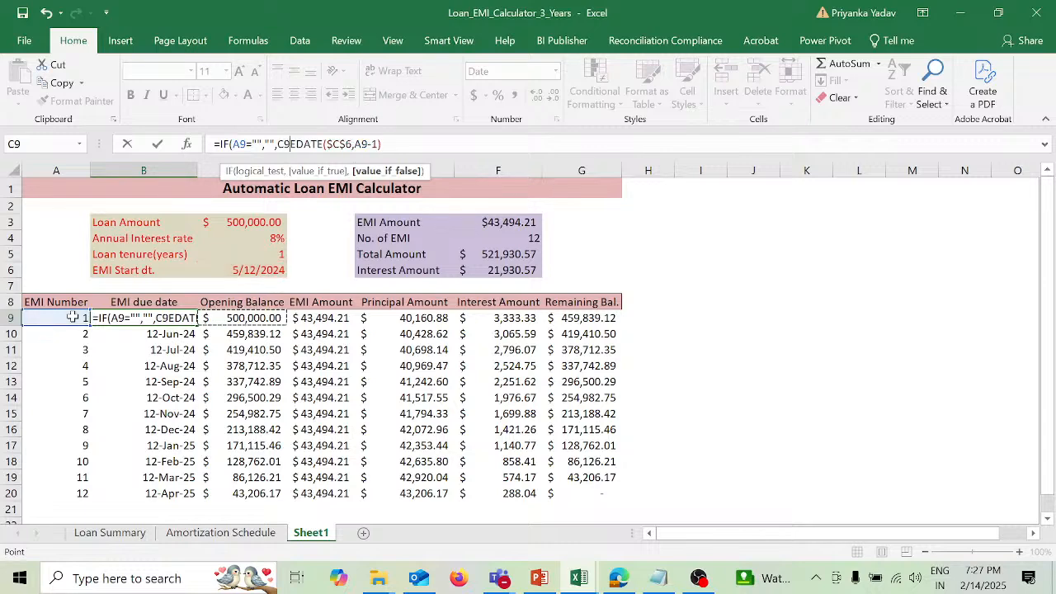
type("C")
key("BackSpace")
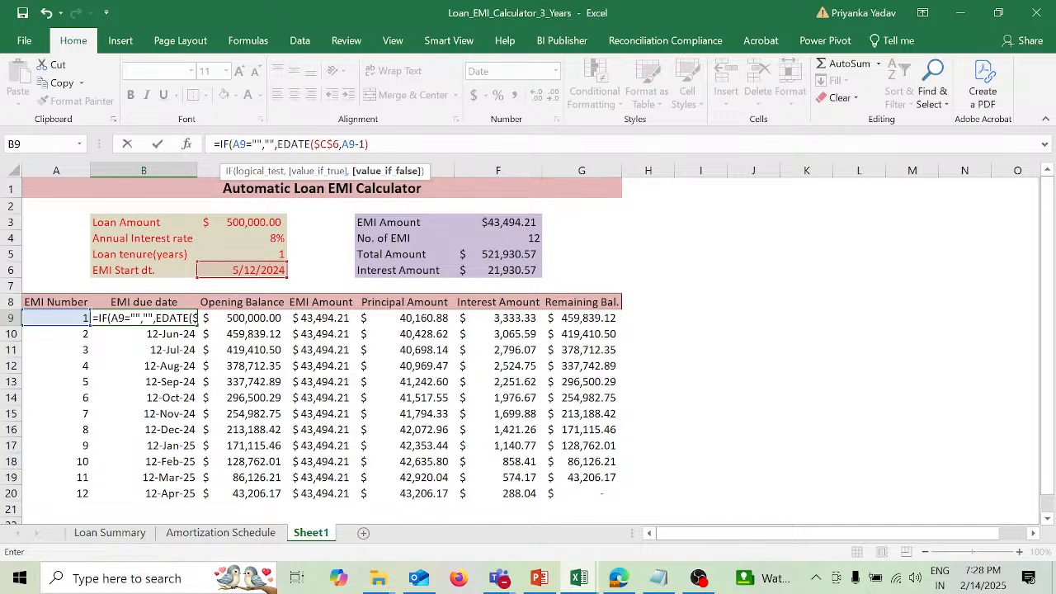
left_click(276, 144)
type(")")
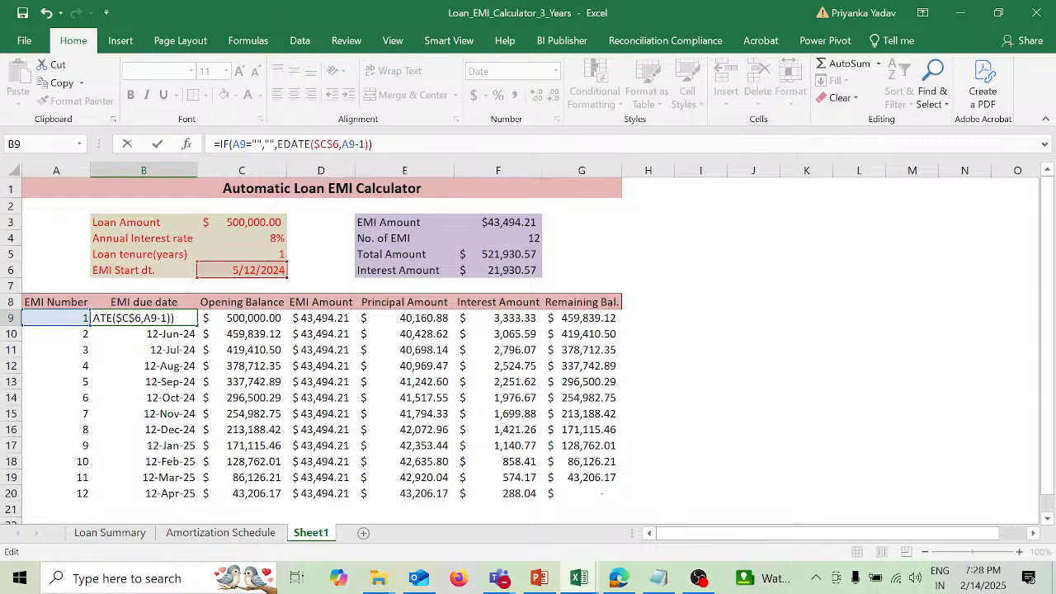
key("Return")
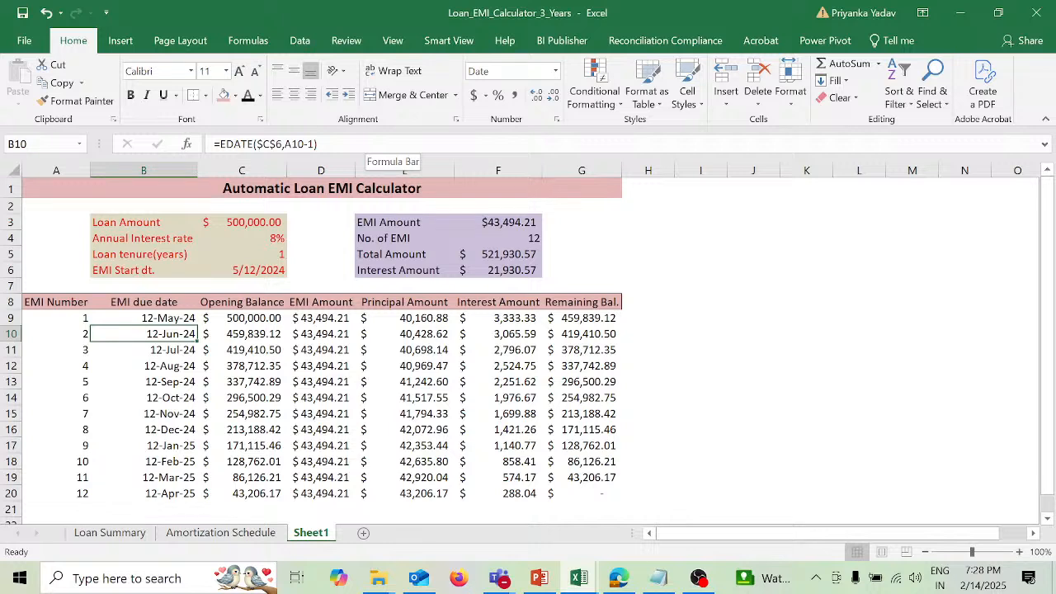
Step: Copy the IF(A9="","", part of the due date formula in B9, keeping that formula intact
key("Up")
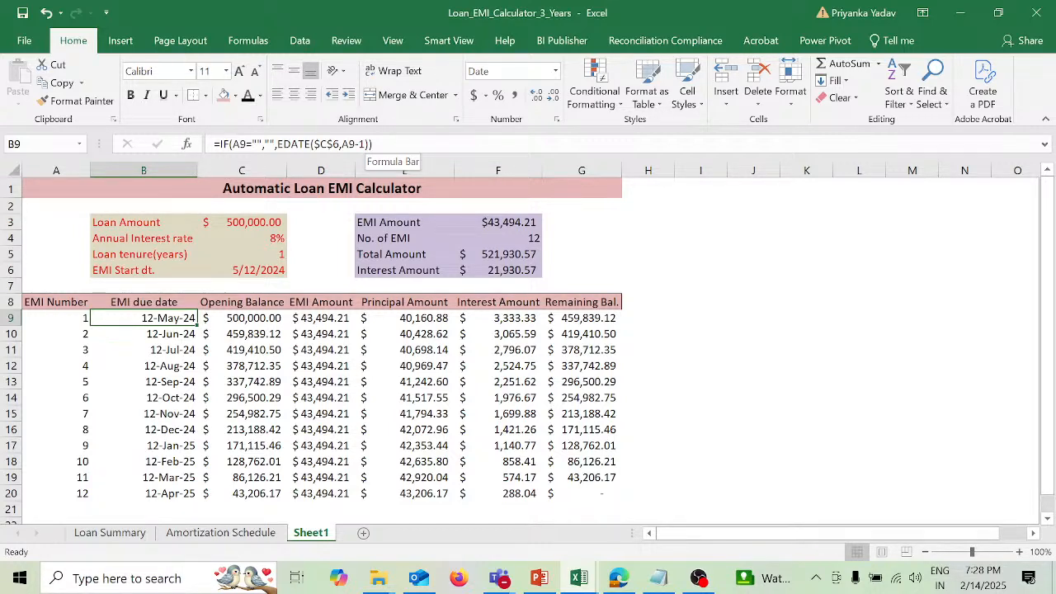
left_click_drag(221, 145, 276, 145)
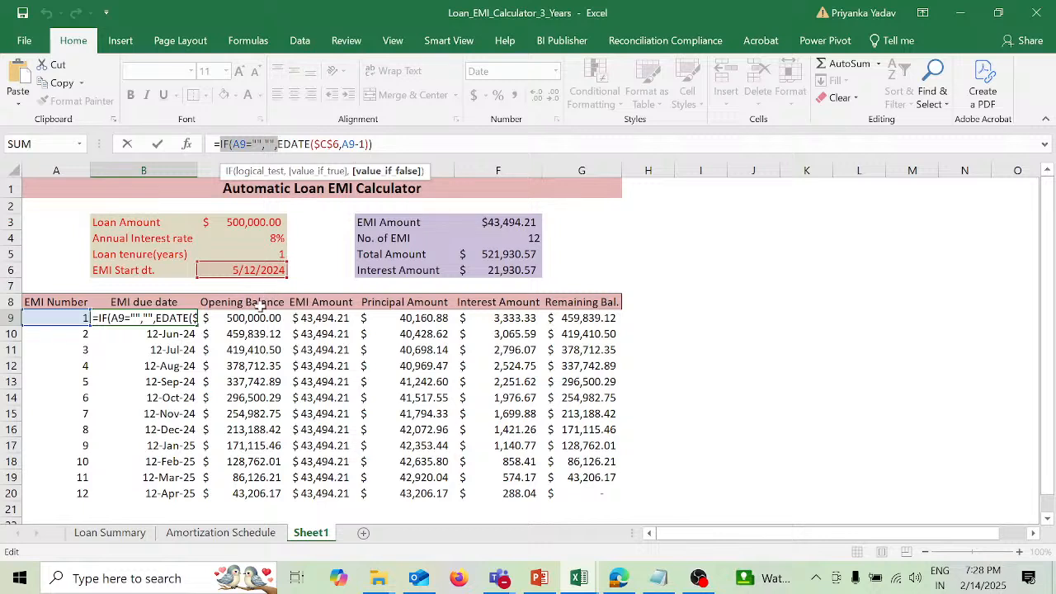
left_click(257, 317)
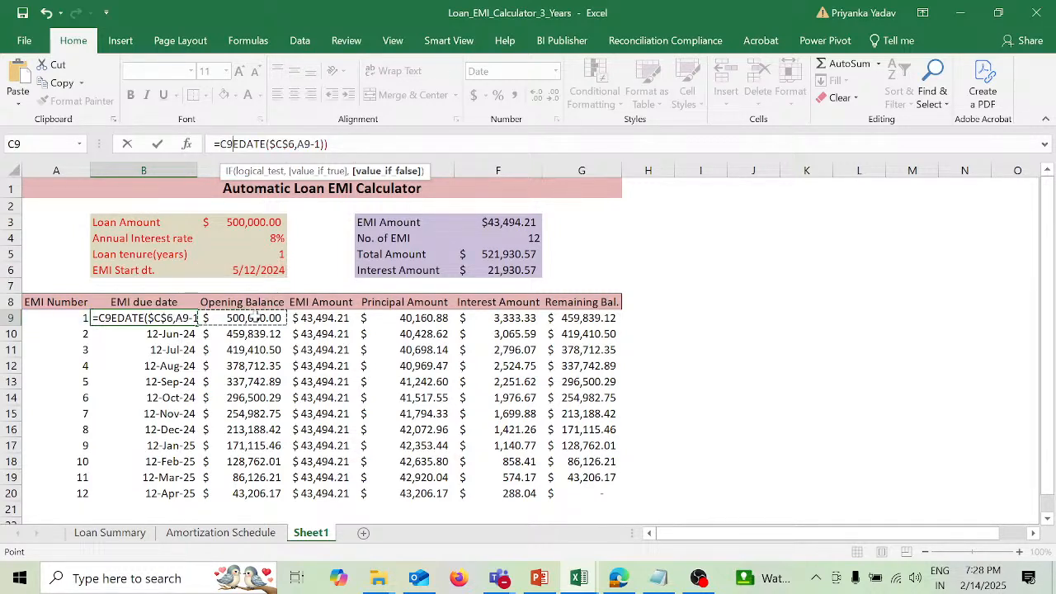
key("ctrl+z")
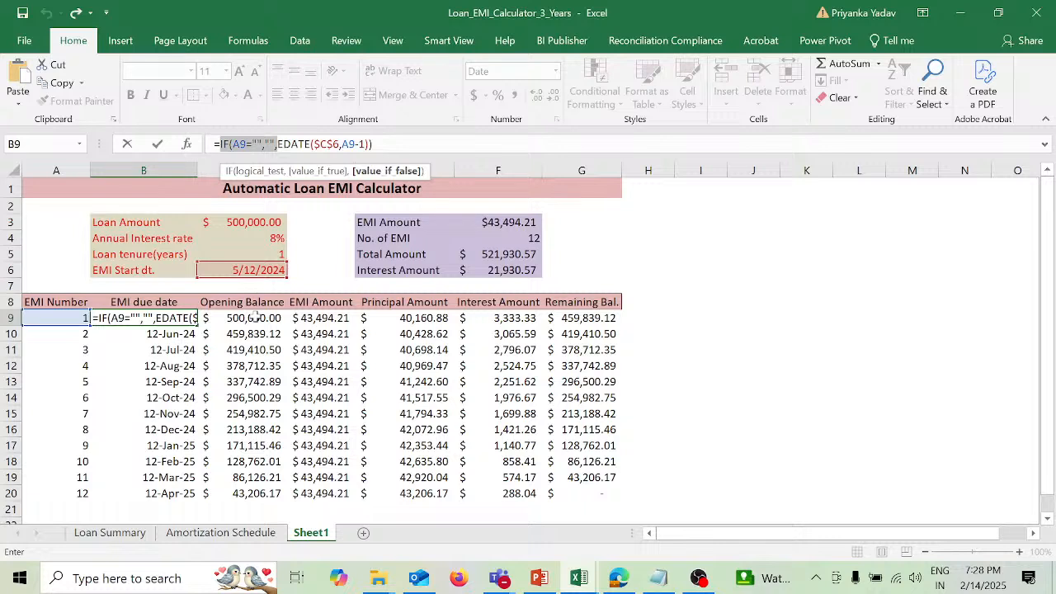
key("Return")
key("Up")
Step: Wrap the Opening Balance formula in C9 with the copied blank check, giving =IF(A9="","",IF(NOT(ISNUMBER(G8)),$C$3,G8))
left_click(256, 318)
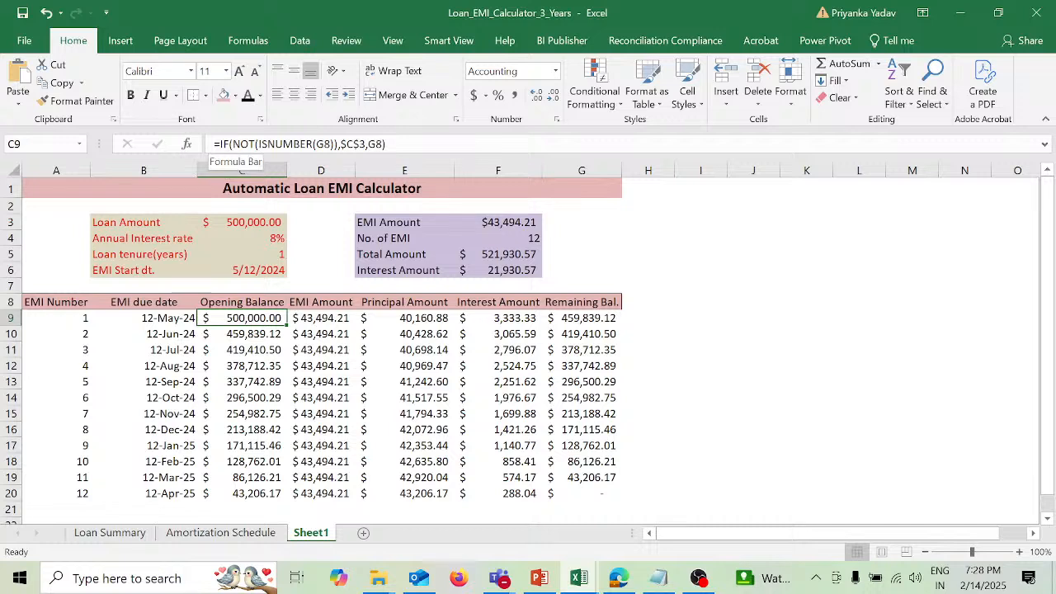
left_click(386, 144)
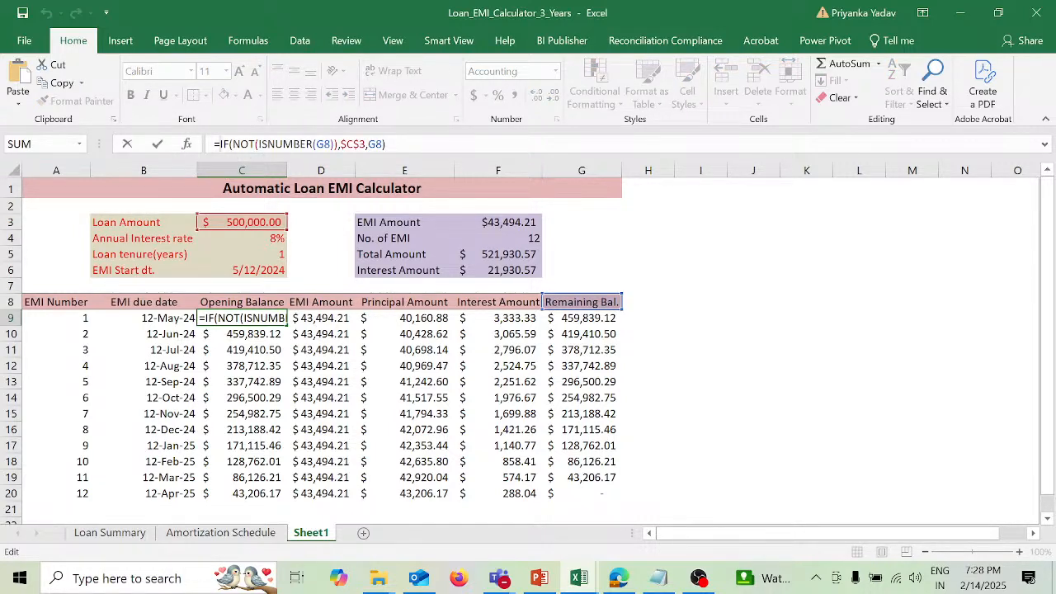
key("ctrl+v")
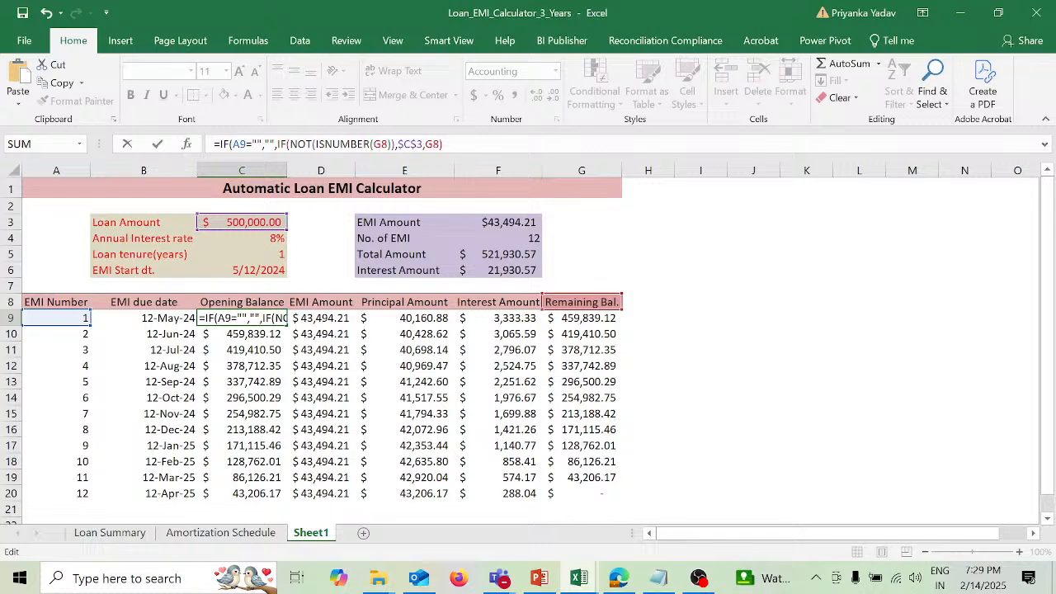
left_click(444, 145)
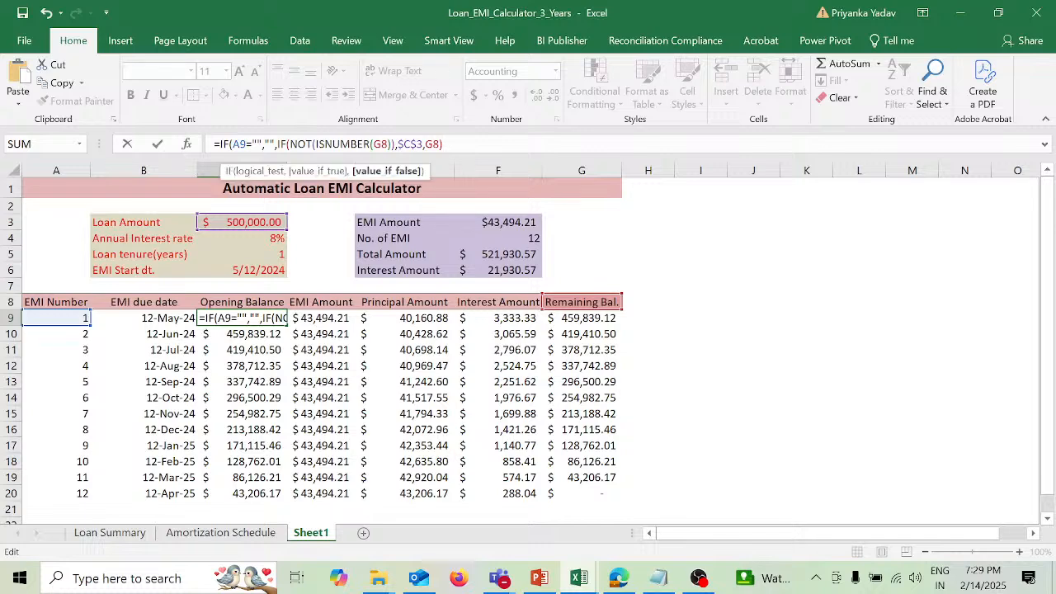
type(")")
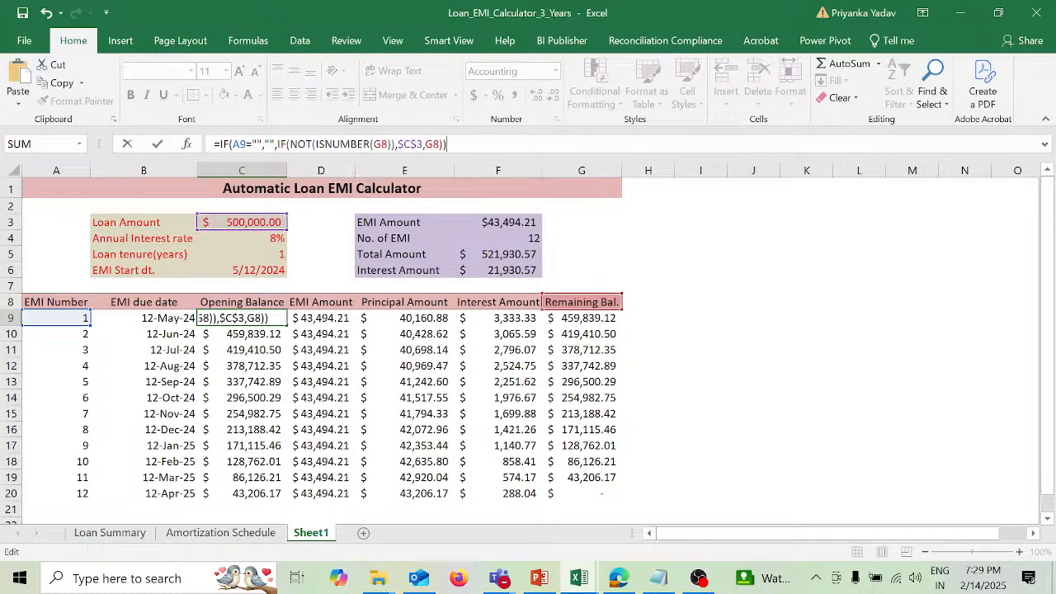
key("Return")
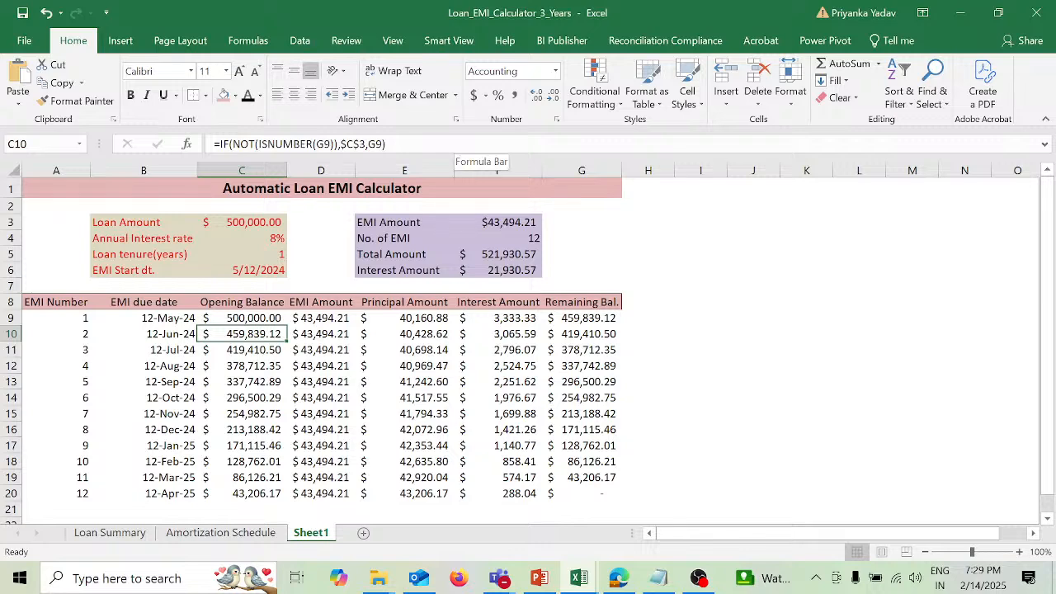
Step: Add the blank check to the EMI Amount formula in D9, making it =IF(A9="","",$F$3)
key("Up")
key("Right")
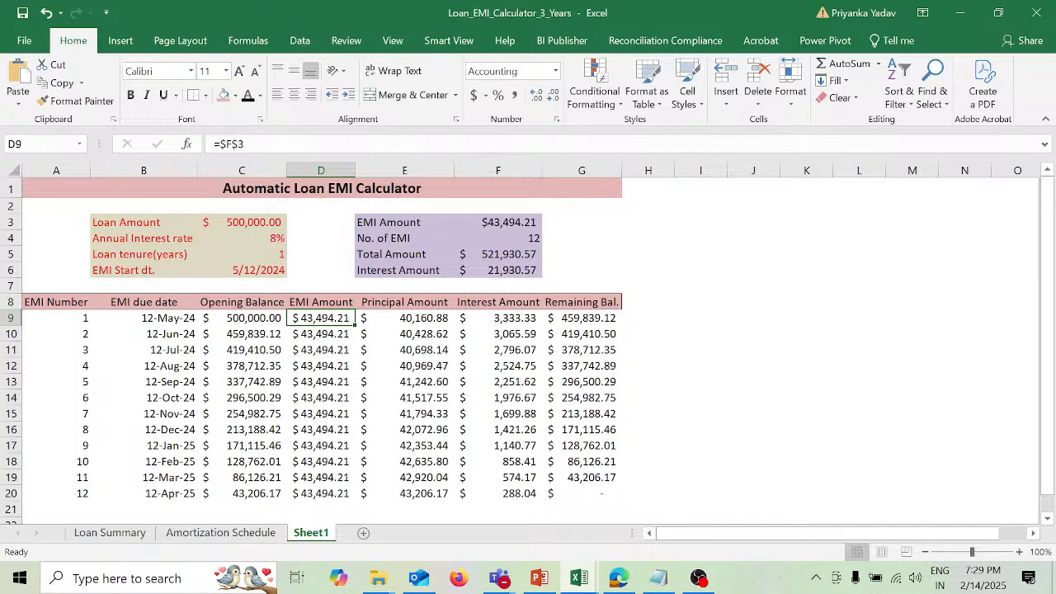
key("F2")
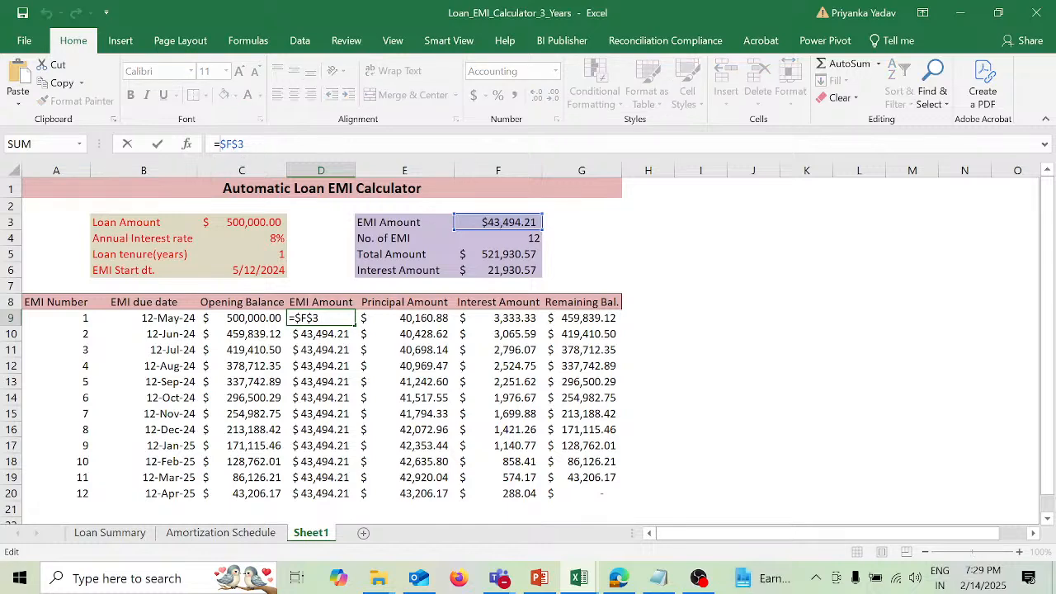
type("V")
key("BackSpace")
type("IF(A9=\"\",\"\",")
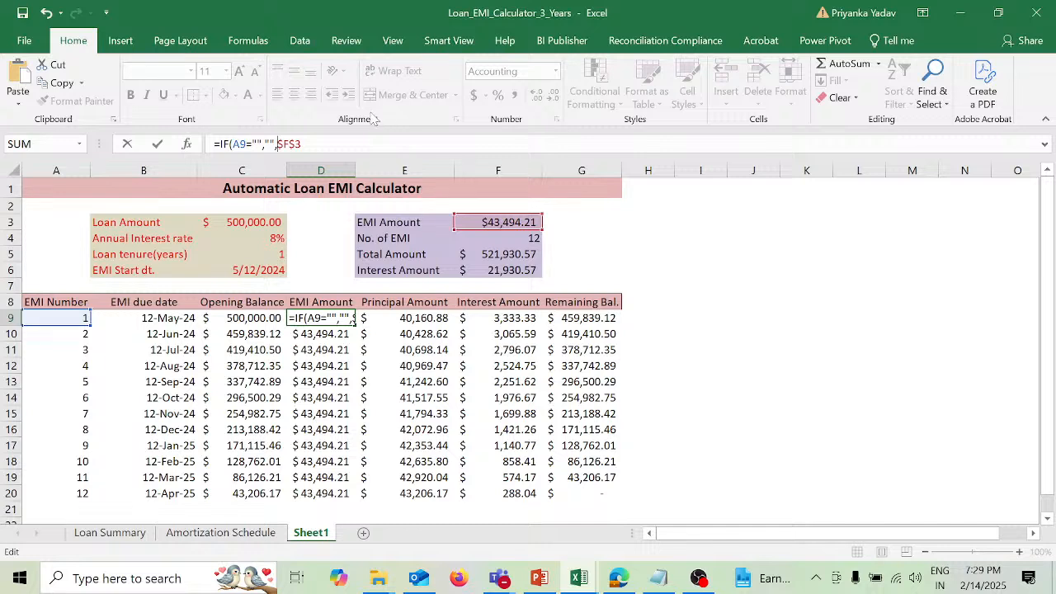
left_click(303, 144)
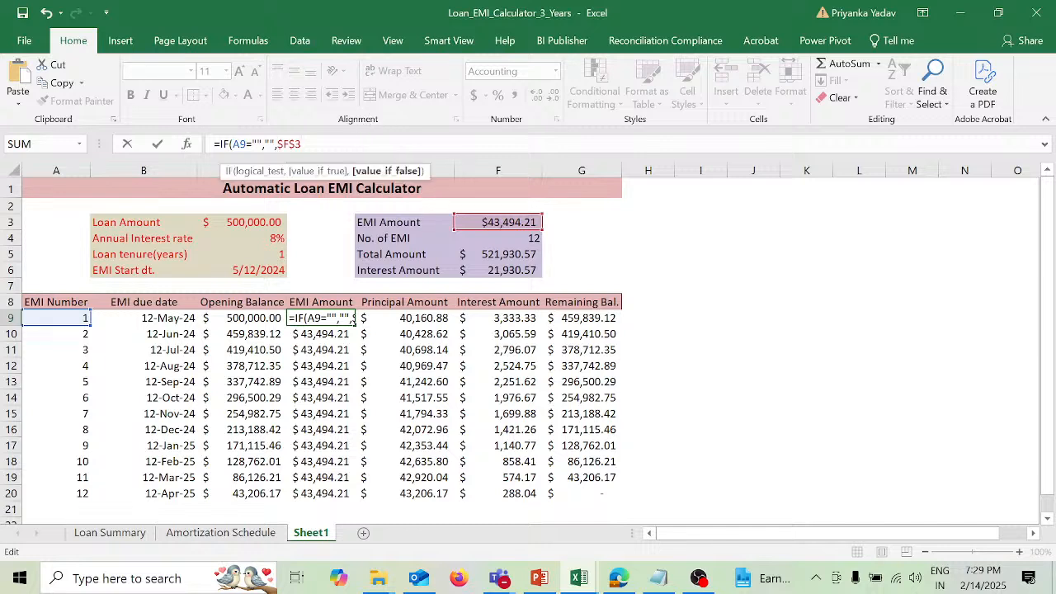
type(")")
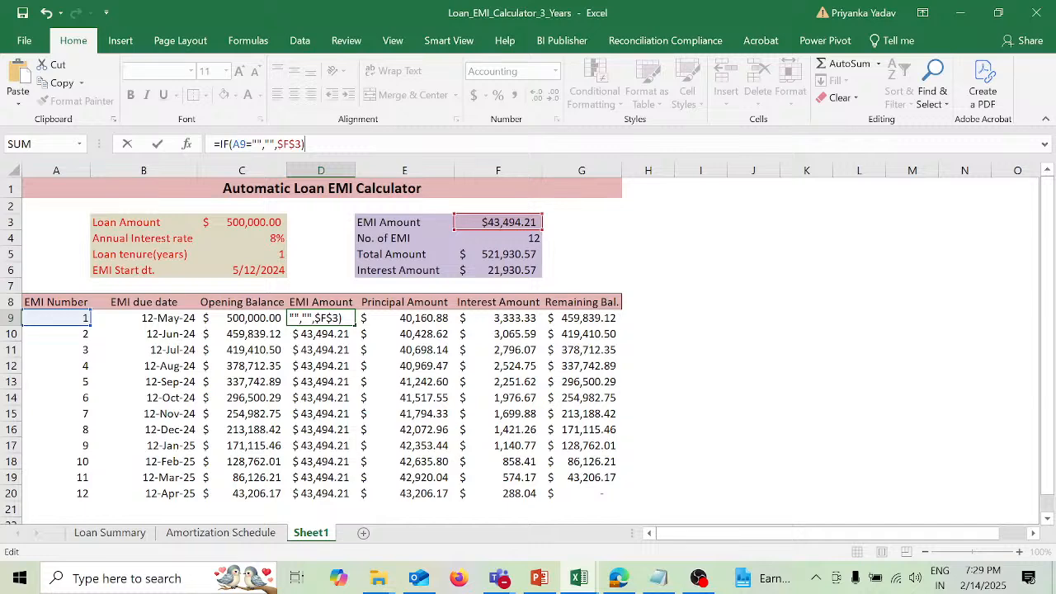
key("Return")
Step: Wrap the Principal Amount formula in E9 with the blank check, giving =IF(A9="","",-PPMT($C$4/12,A9,$F$4,$C$3))
key("Up")
key("Right")
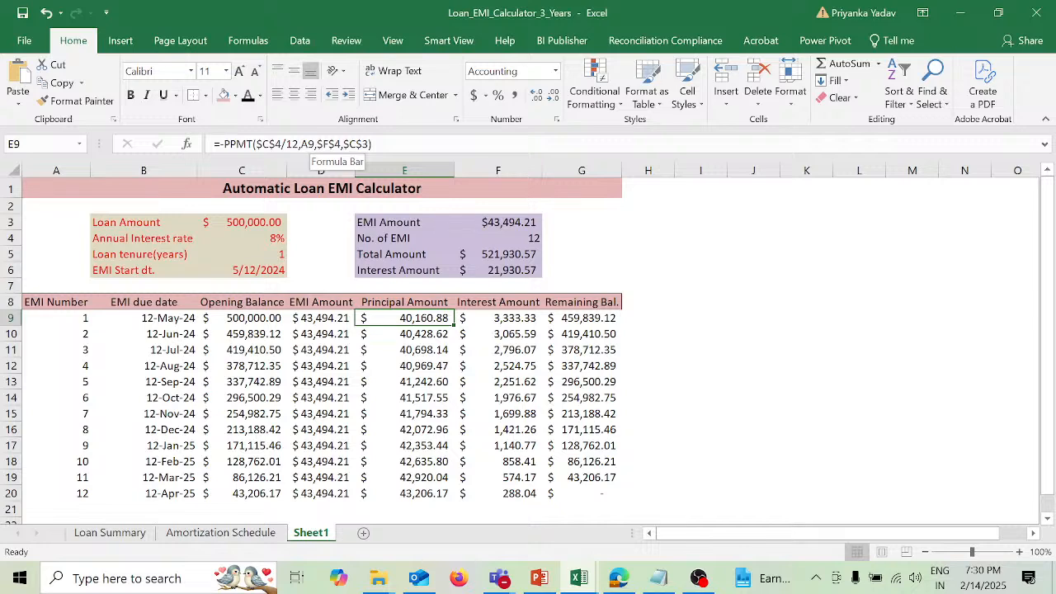
left_click(310, 145)
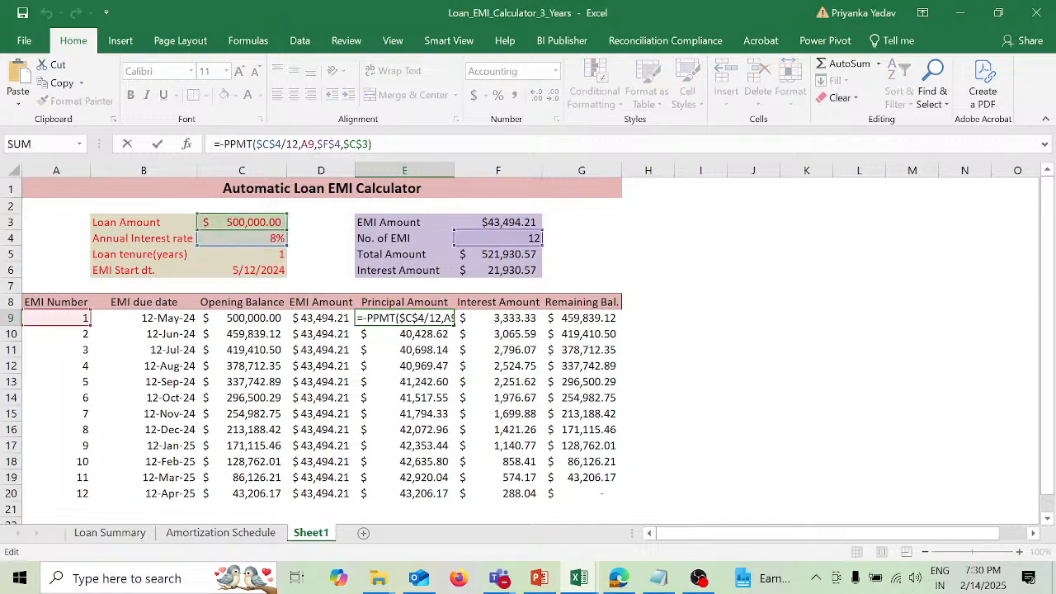
type("IF(A9=\"\",\"\",")
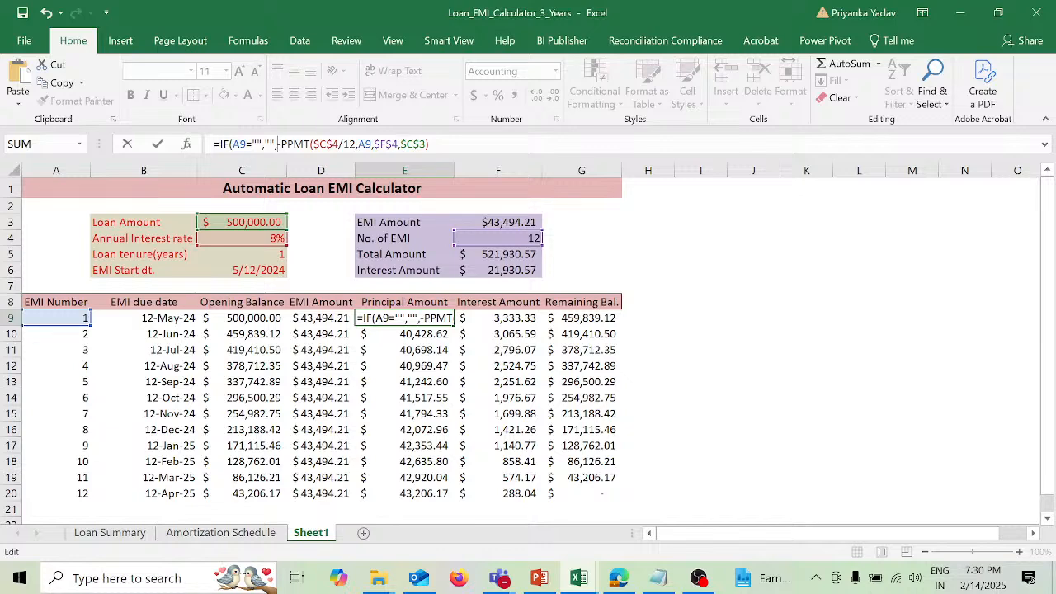
left_click(430, 144)
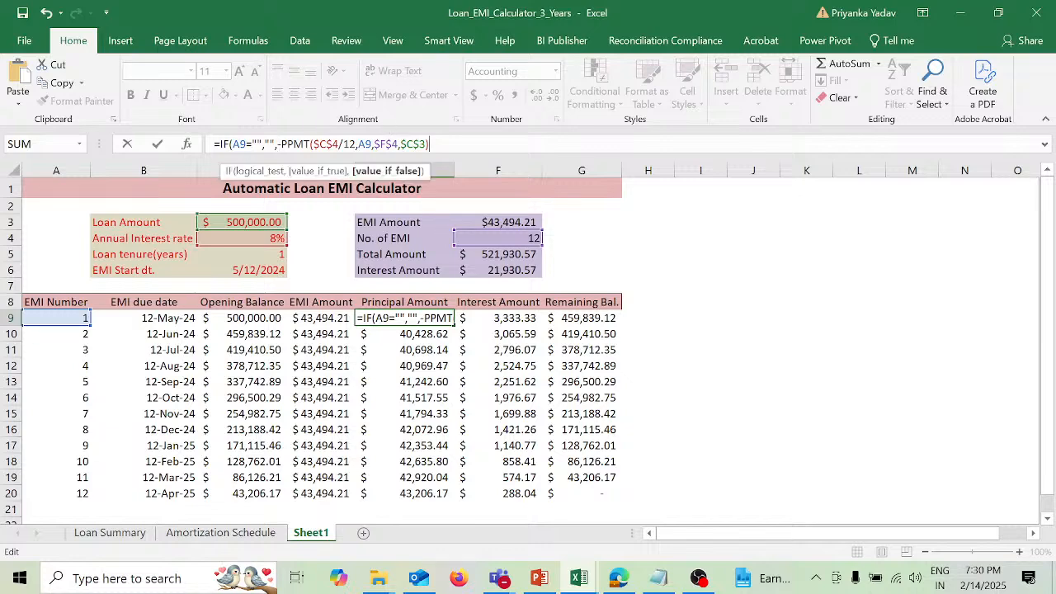
type(")")
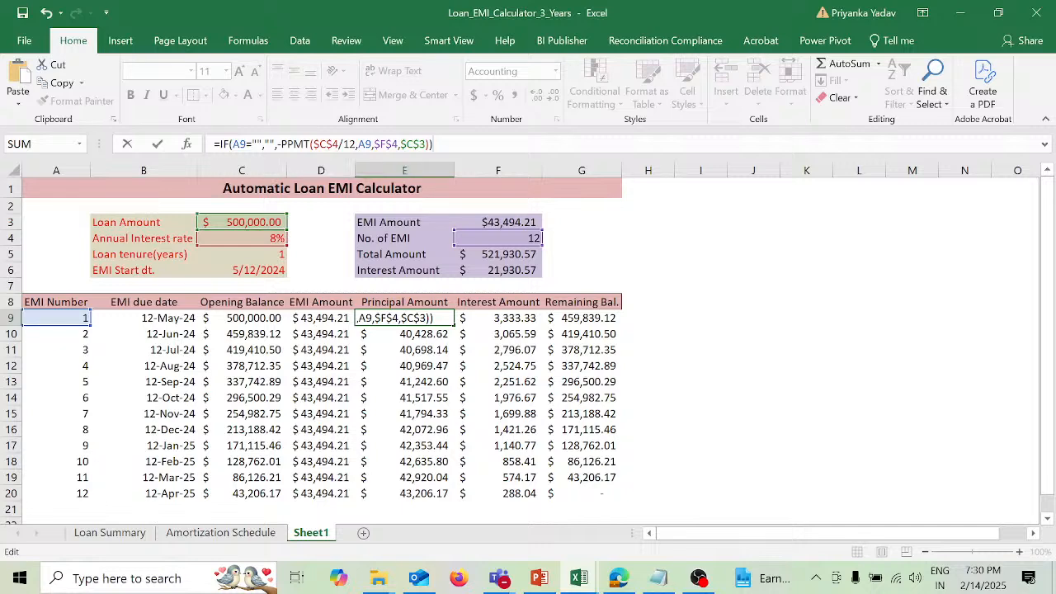
key("Return")
Step: Make the Interest Amount in F9 blank when the EMI number is blank, using =IF(A9="","",D9-E9)
key("Up")
key("Right")
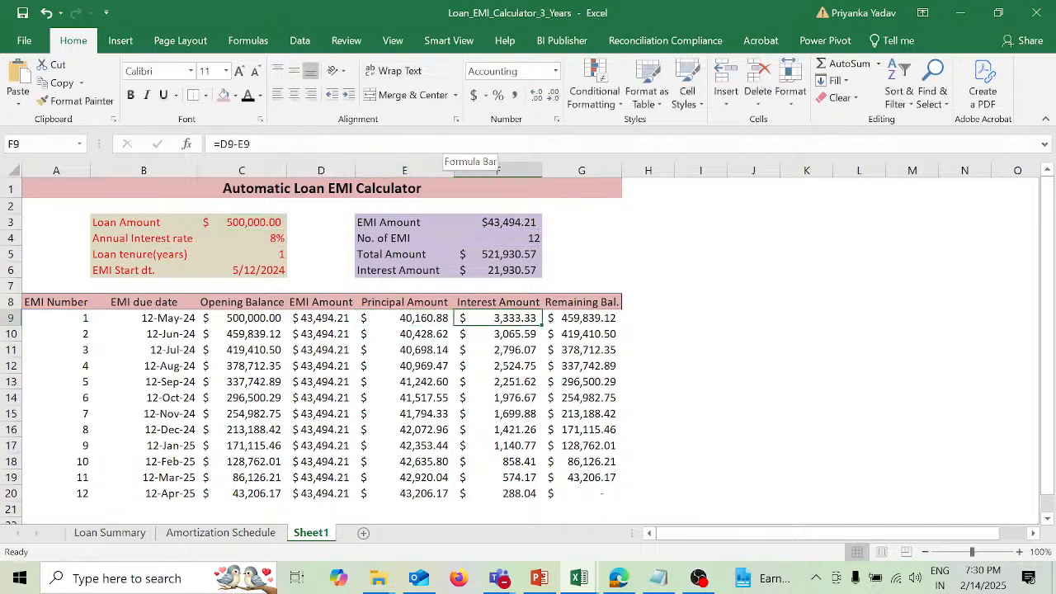
key("F2")
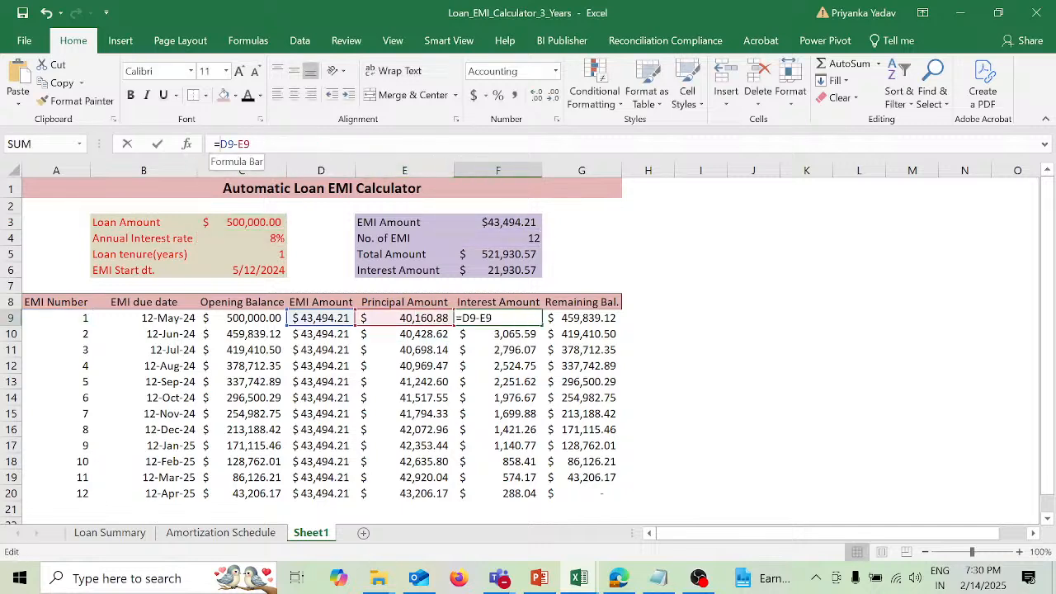
key("Home")
key("Right")
type("IF(A9=\"\",\"\",")
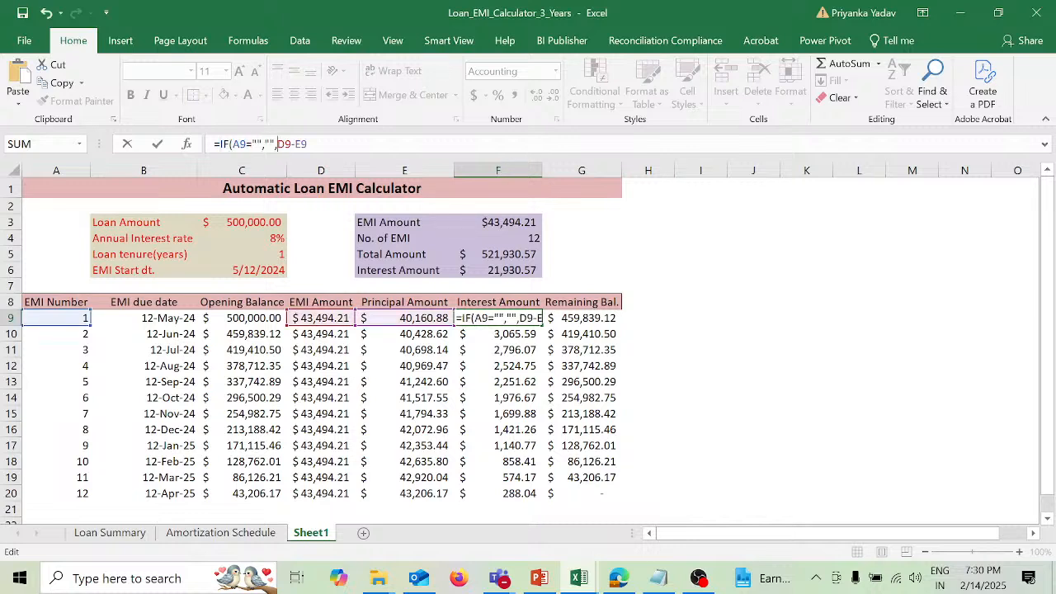
key("End")
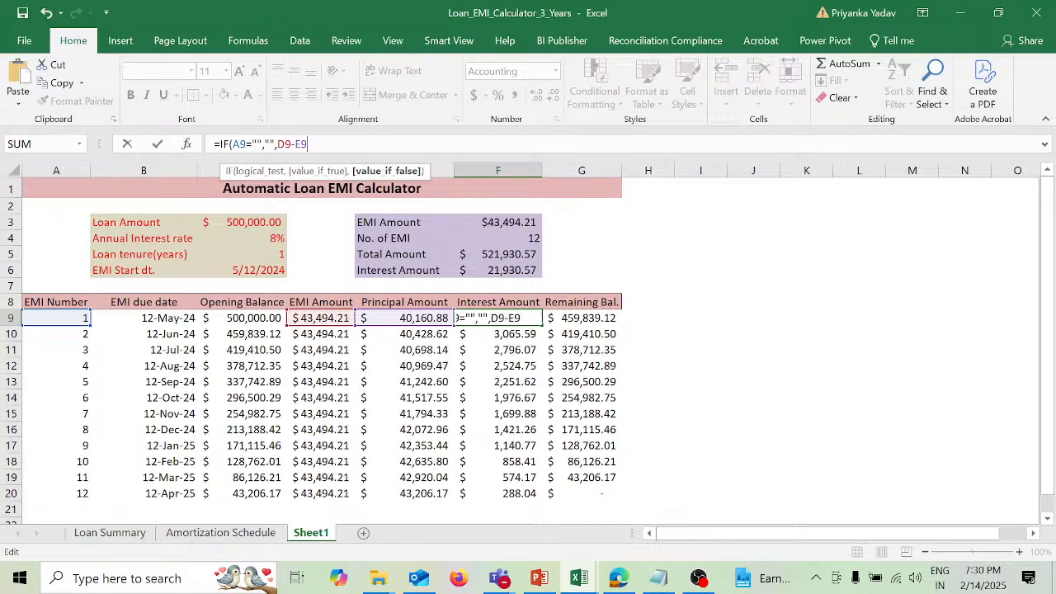
type(")")
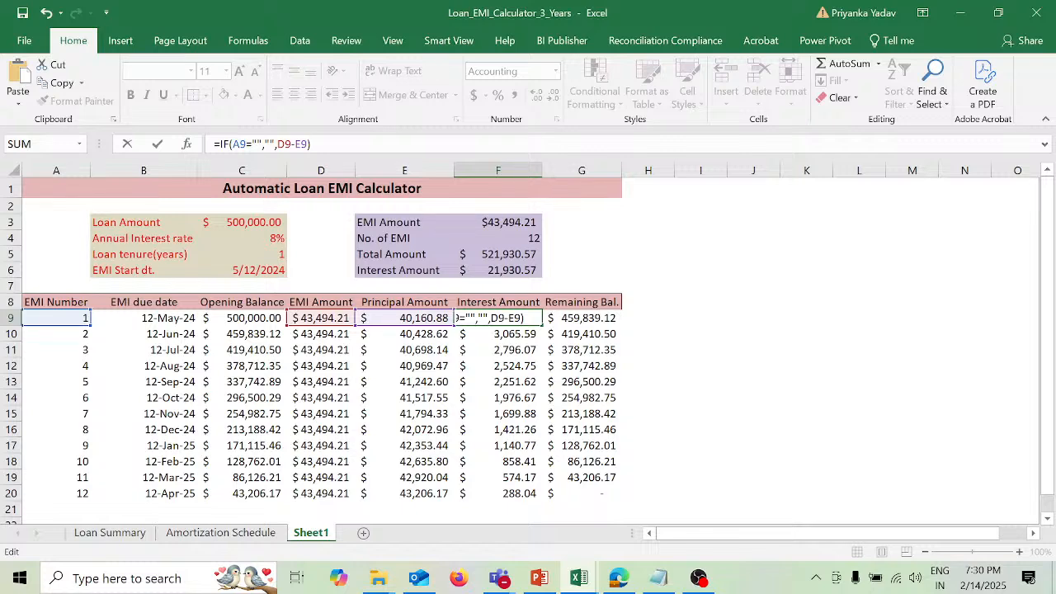
key("Return")
Step: Extend the Remaining Balance formula in G9 with the blank check, giving =IF(A9="","",C9-E9)
key("Up")
key("Right")
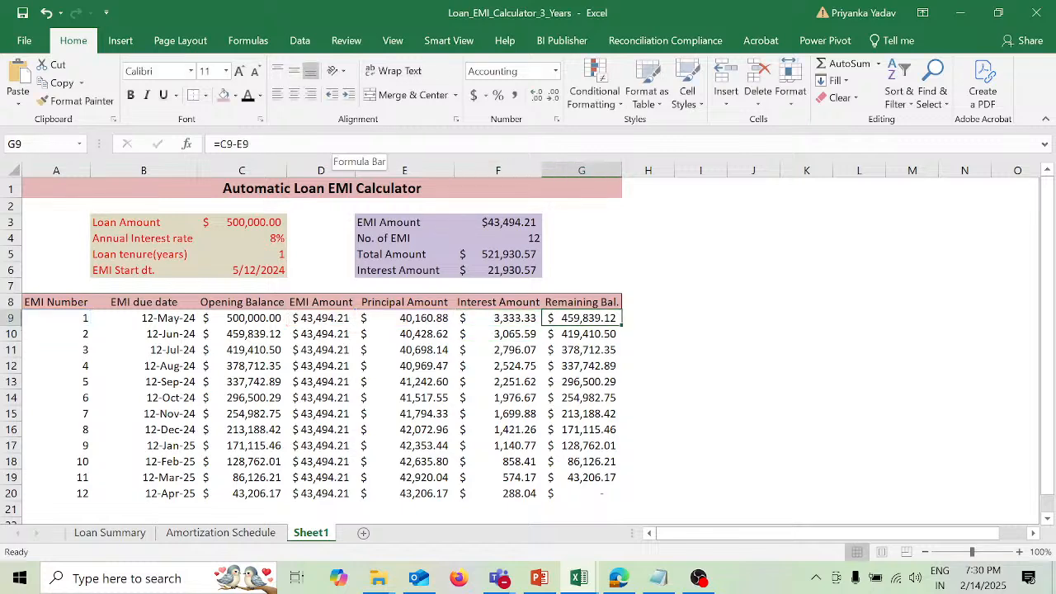
key("F2")
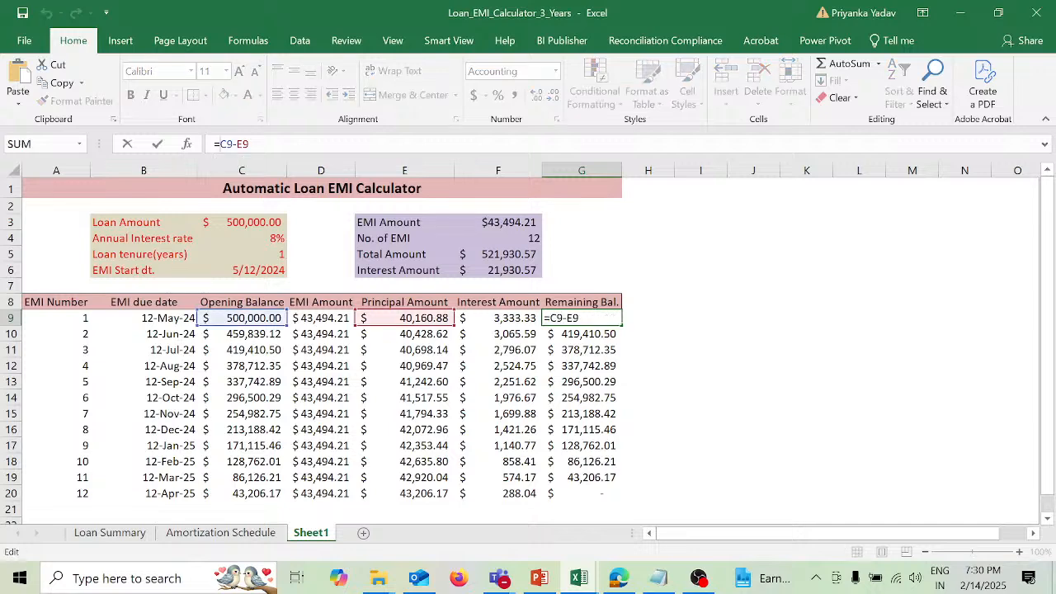
type("IF(A9=\"\",\"\",")
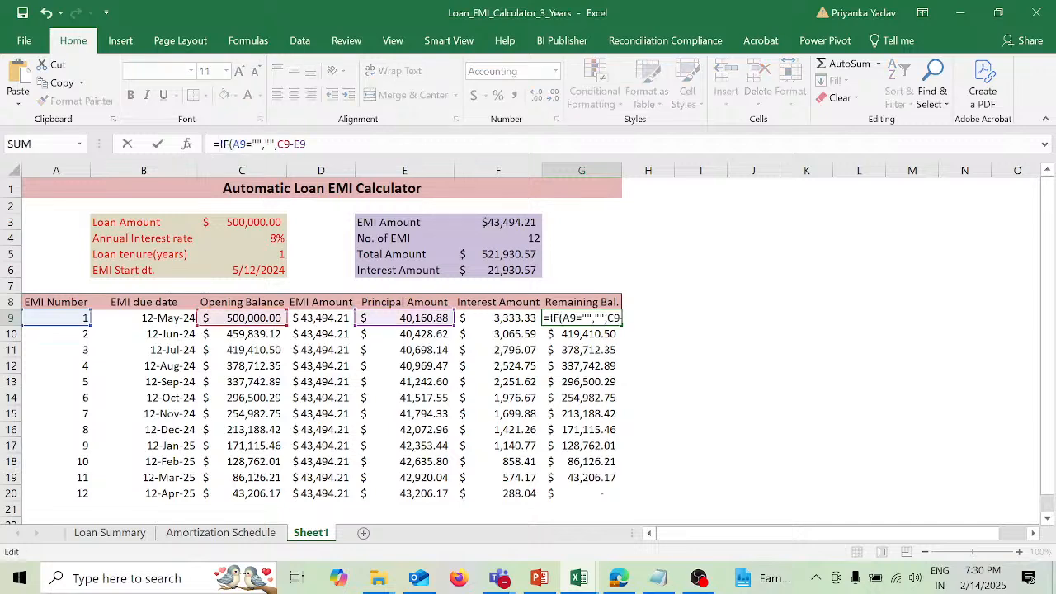
left_click(307, 145)
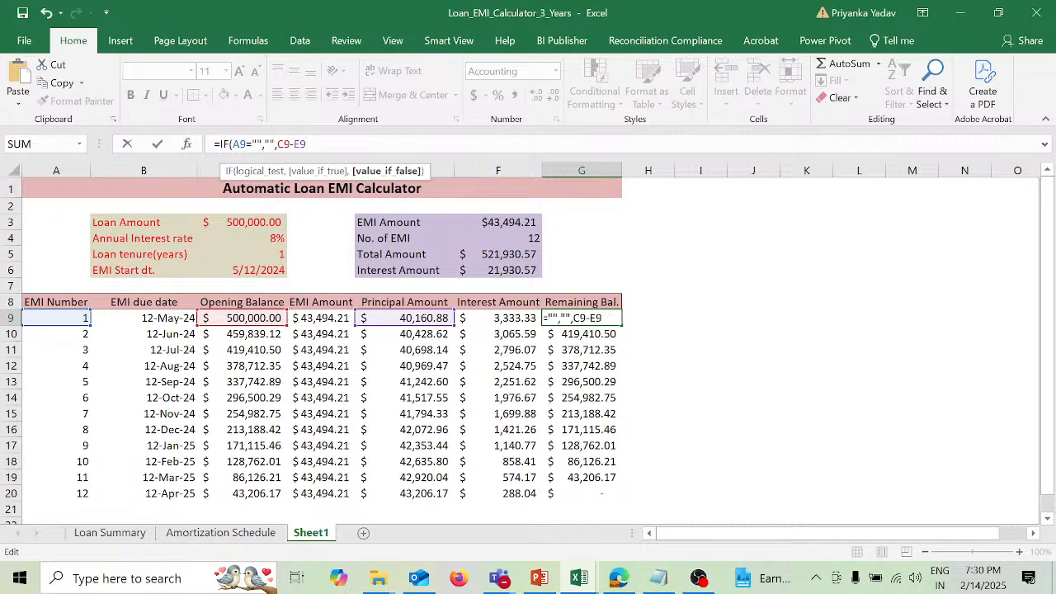
type(")")
key("Return")
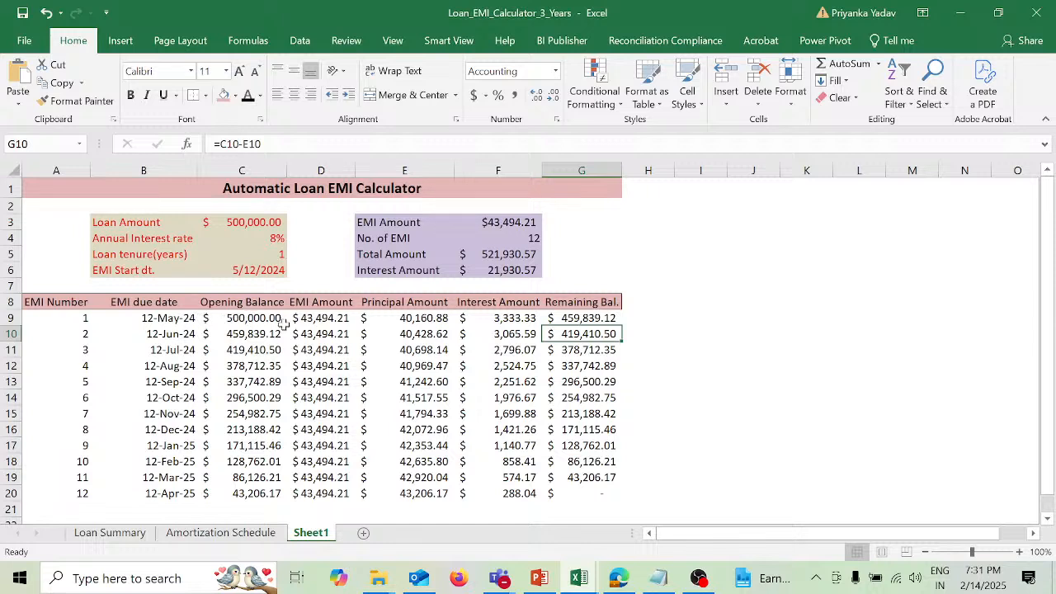
left_click(175, 317)
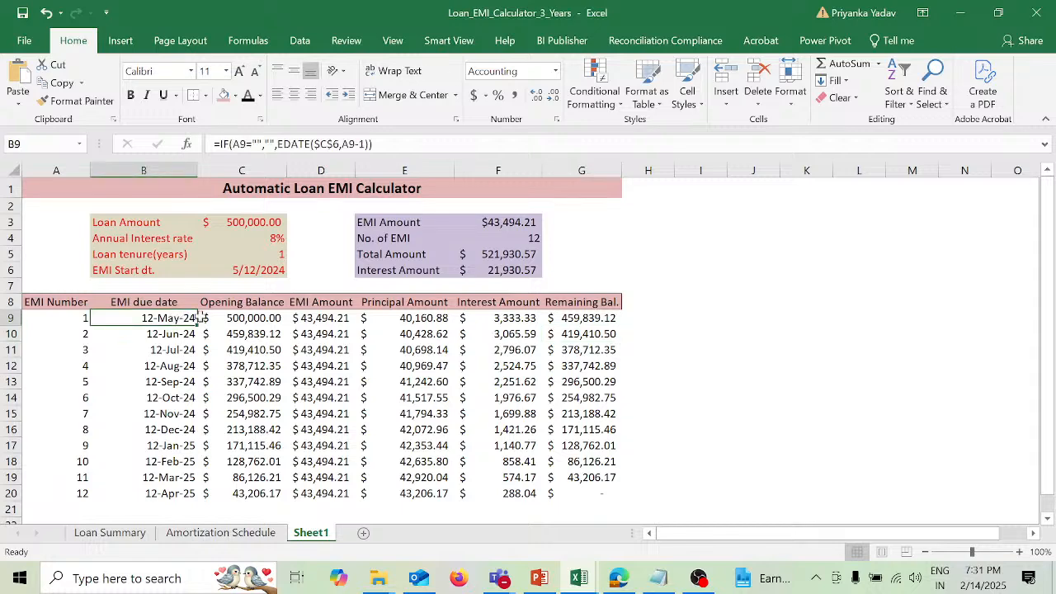
left_click_drag(186, 318, 565, 320)
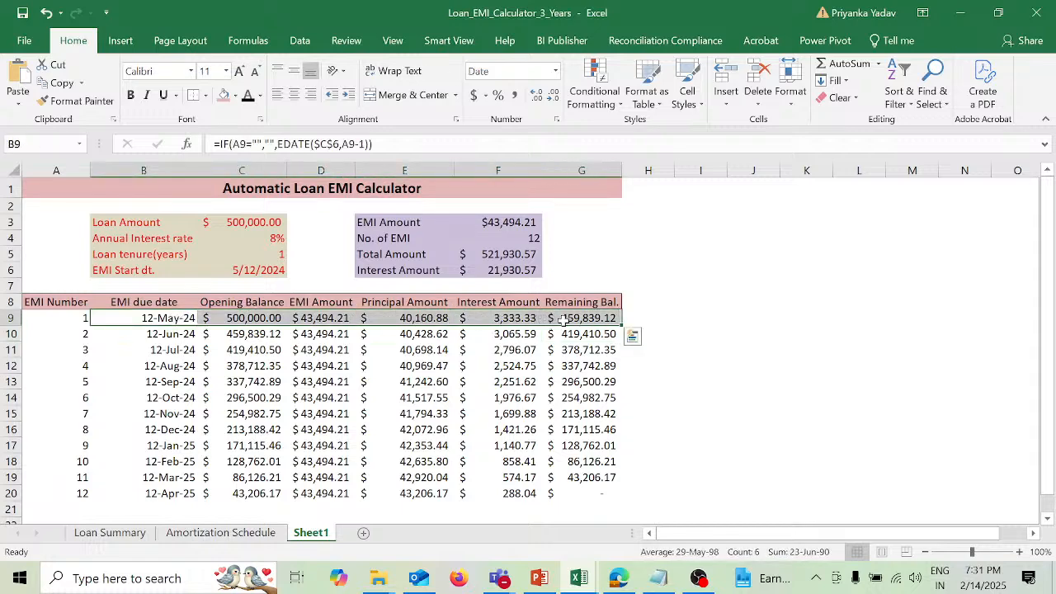
key("ctrl+c")
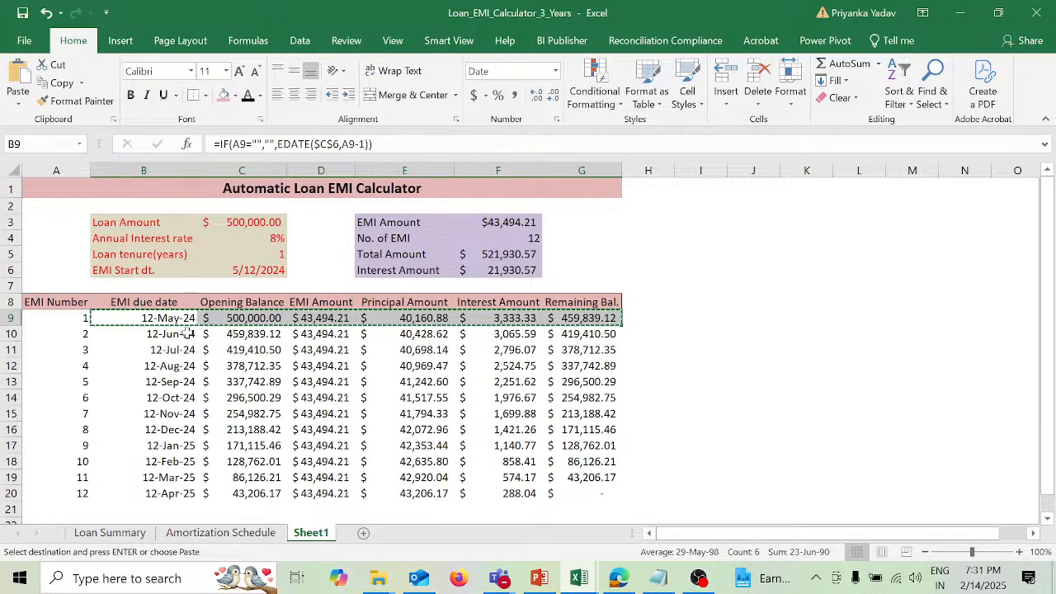
Step: Copy the first schedule row A9:G9 and paste its formulas into A10:G44
left_click(73, 318)
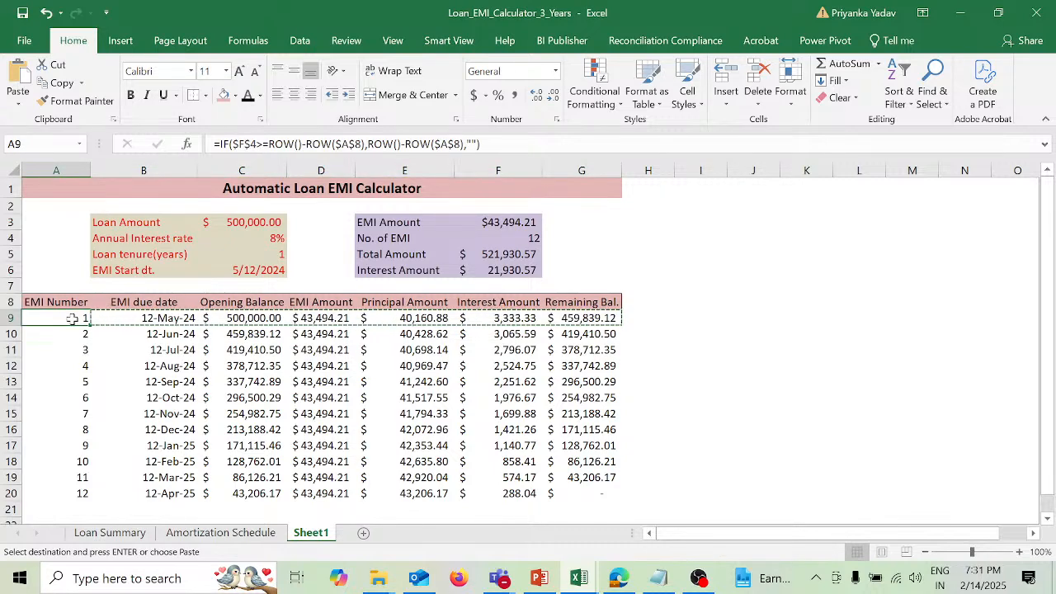
left_click_drag(73, 319, 614, 321)
key("ctrl+c")
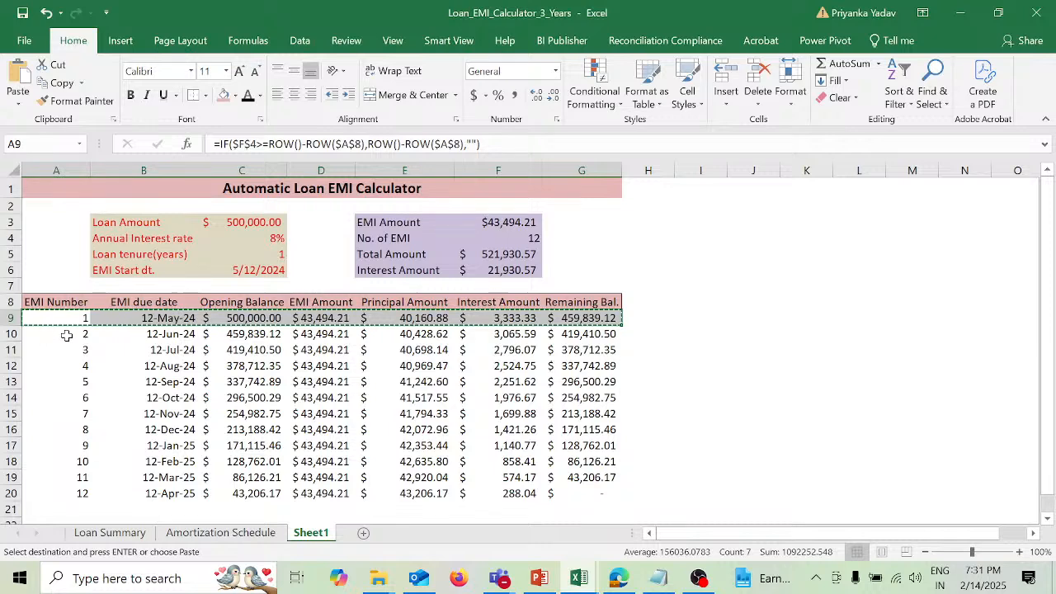
left_click_drag(66, 335, 562, 491)
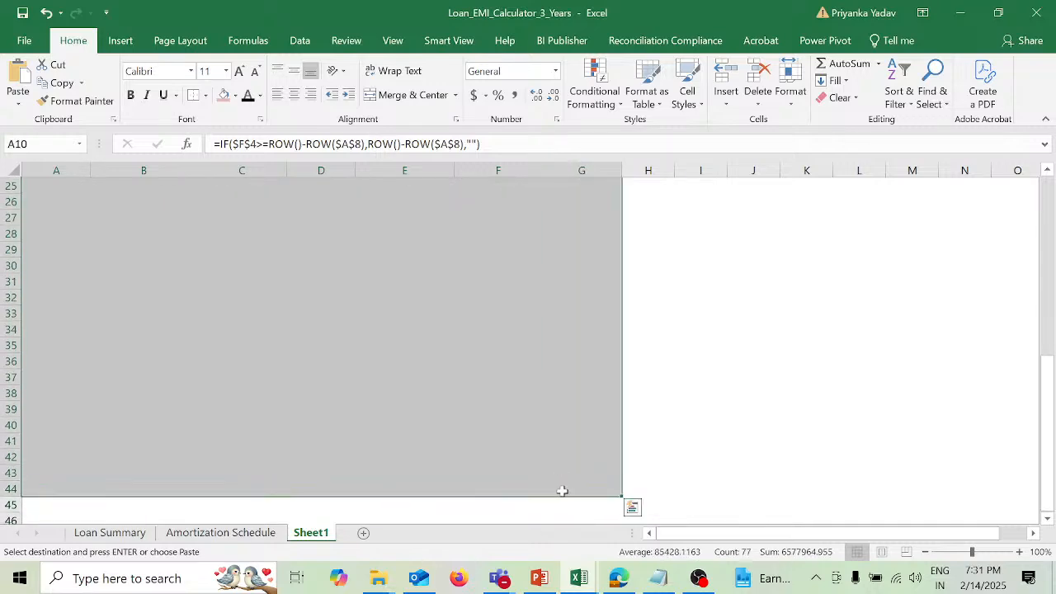
key("ctrl+v")
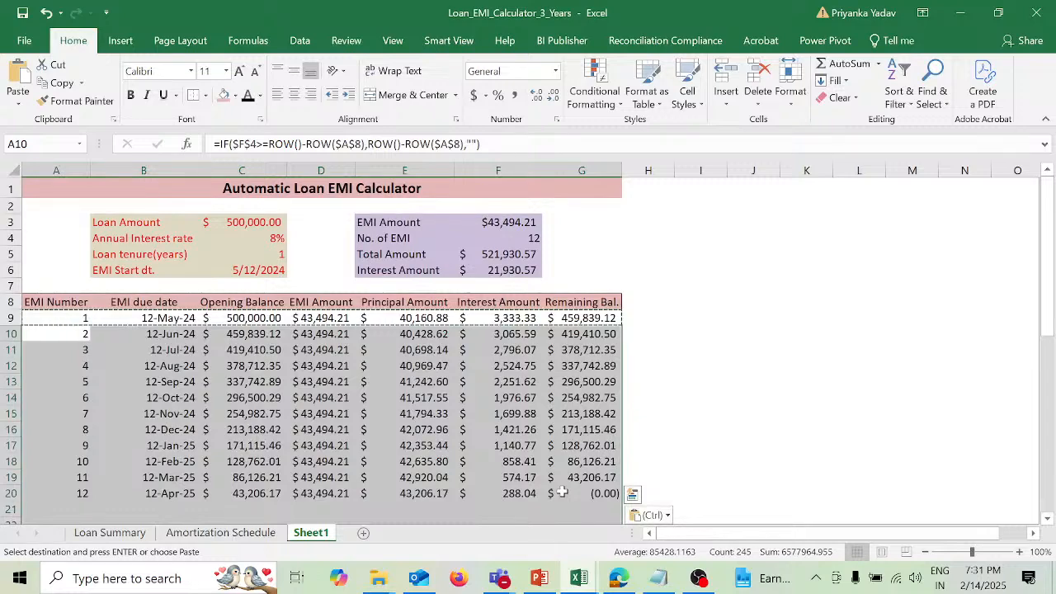
scroll(476, 429, "down", 7)
scroll(477, 429, "up", 7)
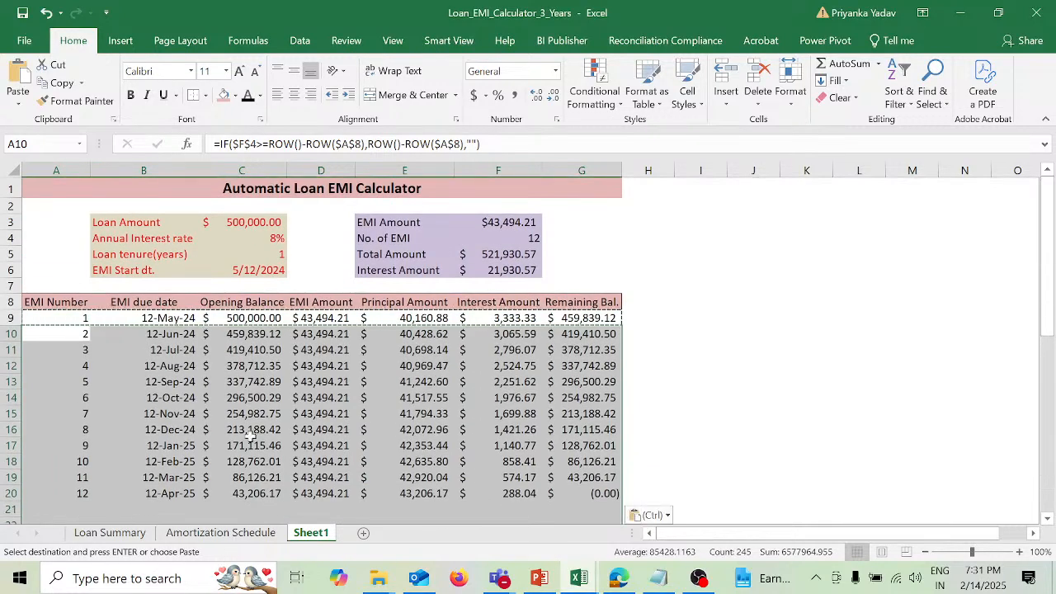
key("Escape")
Step: Set the loan tenure to 2 years and check the end of the repayment schedule
left_click(272, 254)
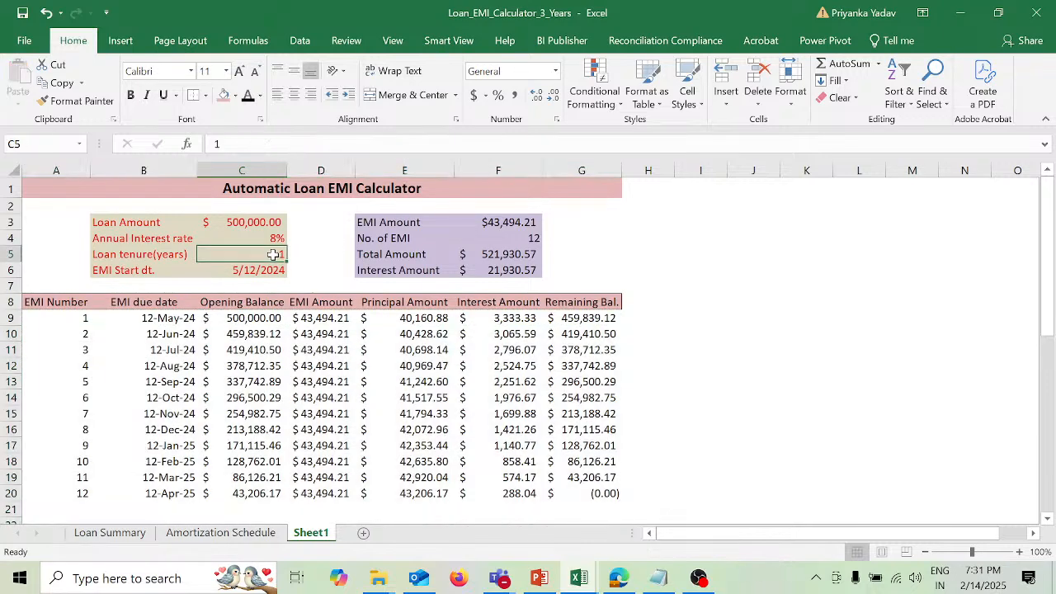
key("F2")
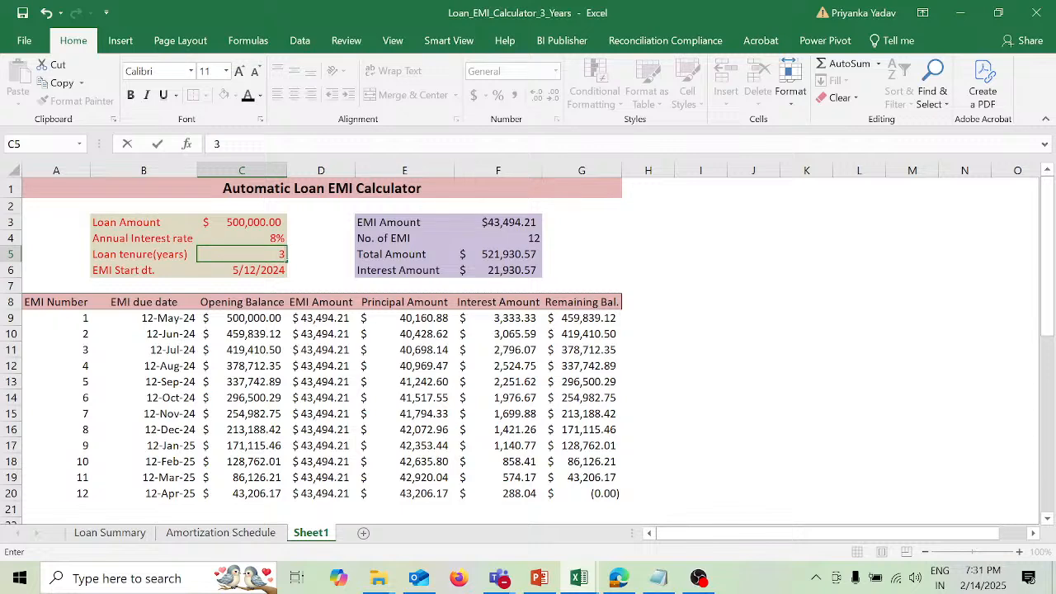
key("BackSpace")
type("2")
key("Return")
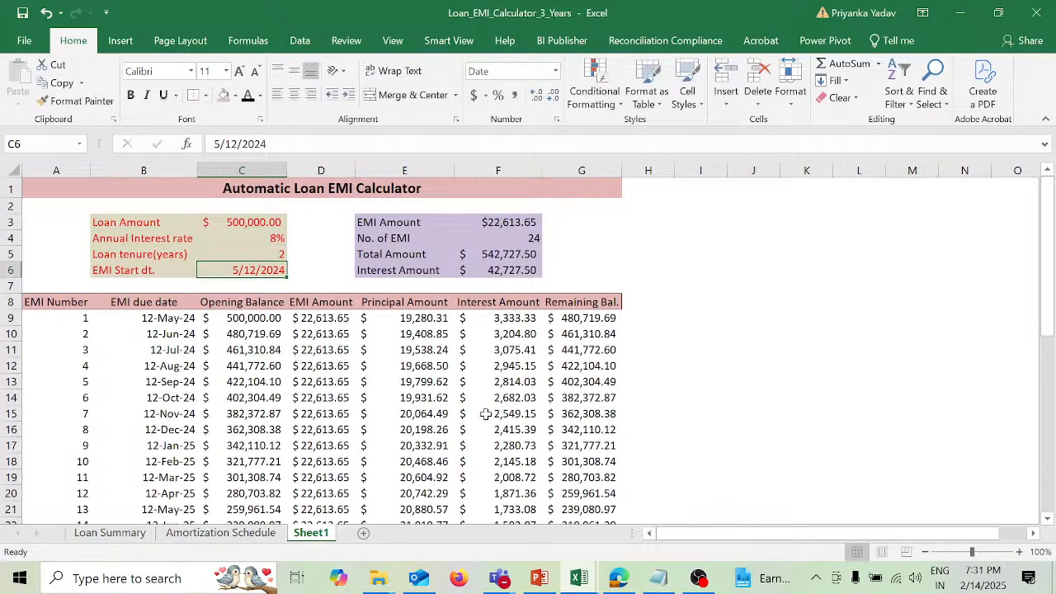
scroll(487, 418, "down", 4)
scroll(487, 419, "down", 1)
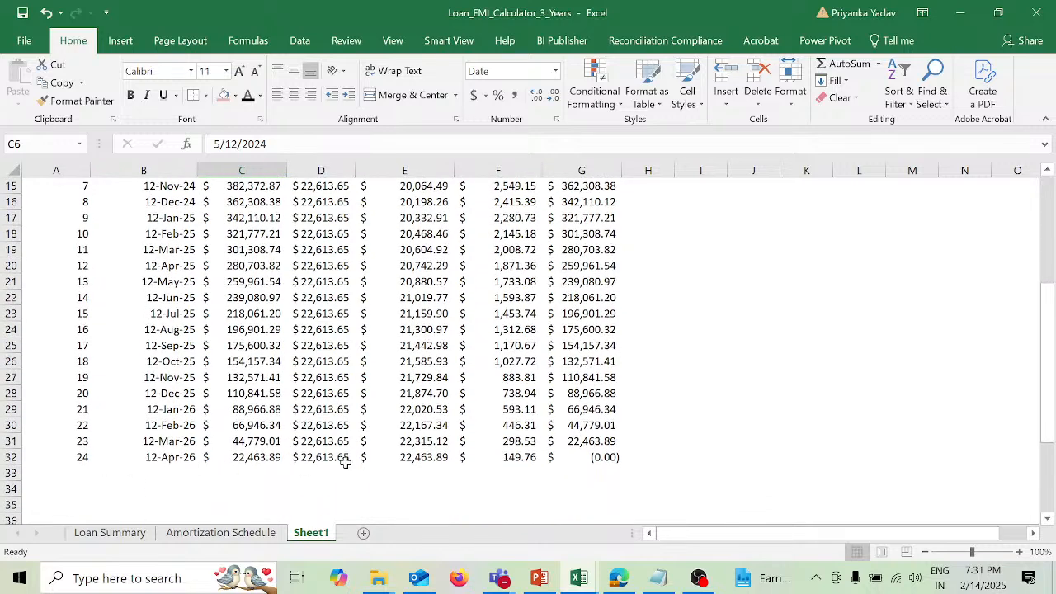
scroll(509, 454, "up", 1)
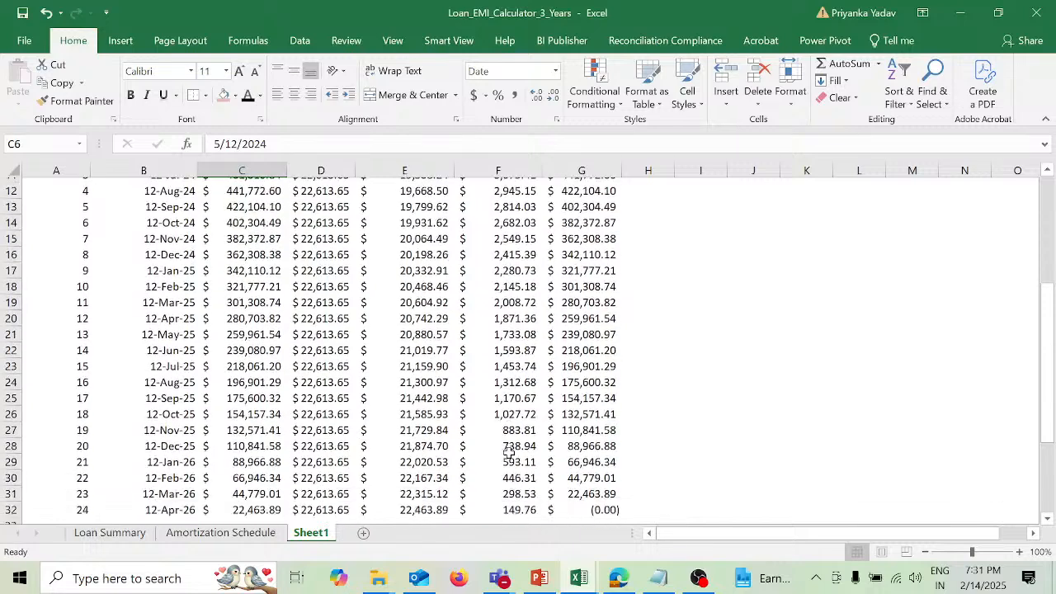
scroll(509, 453, "down", 3)
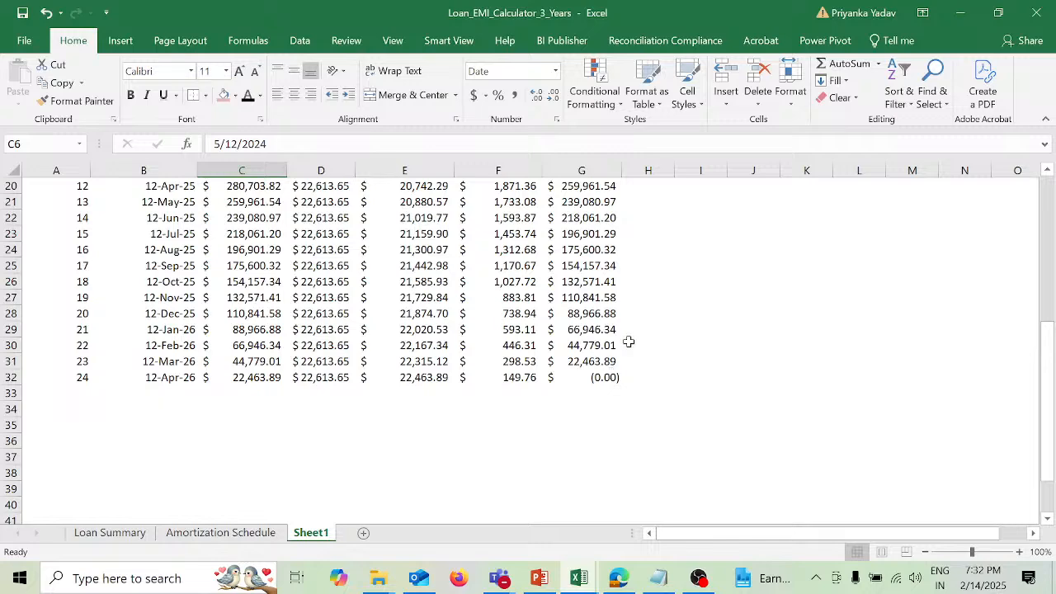
Step: Wrap the subtraction in the first Remaining Balance formula, G9, in the ABS function, giving =IF(A9="","",ABS(C9-E9))
scroll(686, 270, "up", 6)
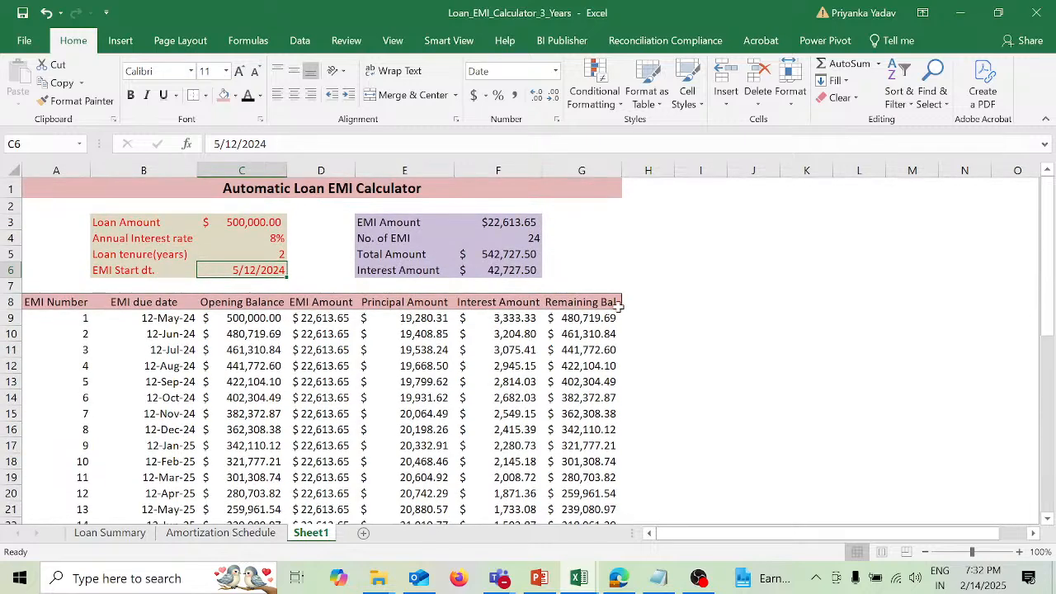
left_click(606, 318)
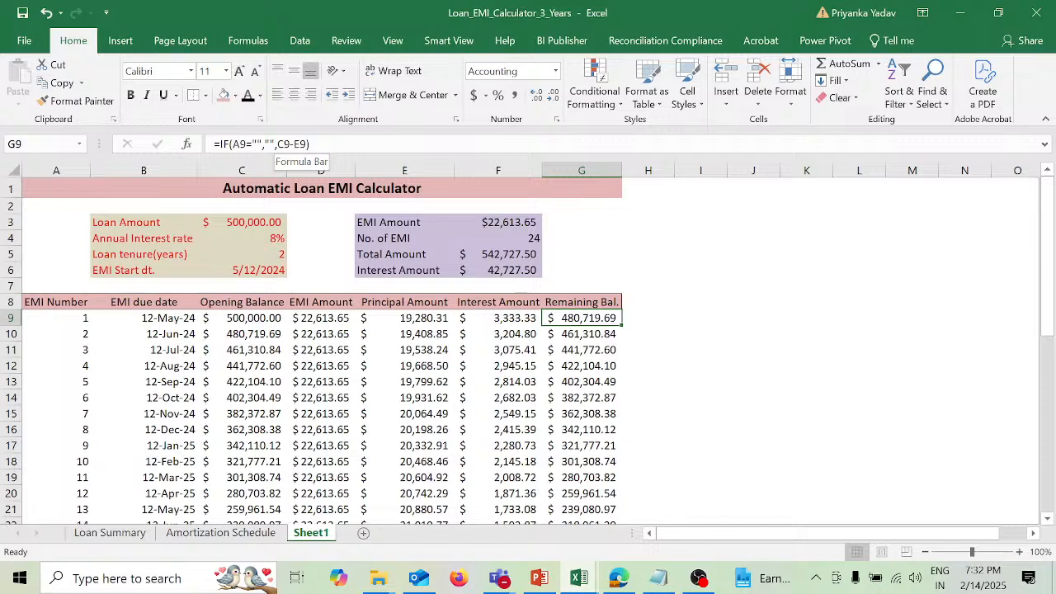
left_click(272, 144)
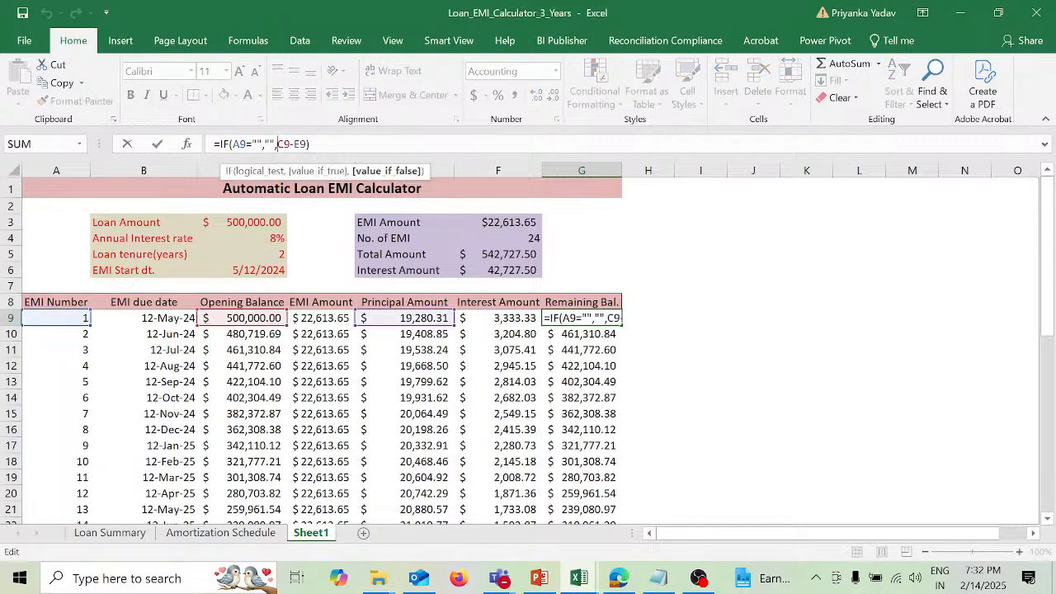
type("AB")
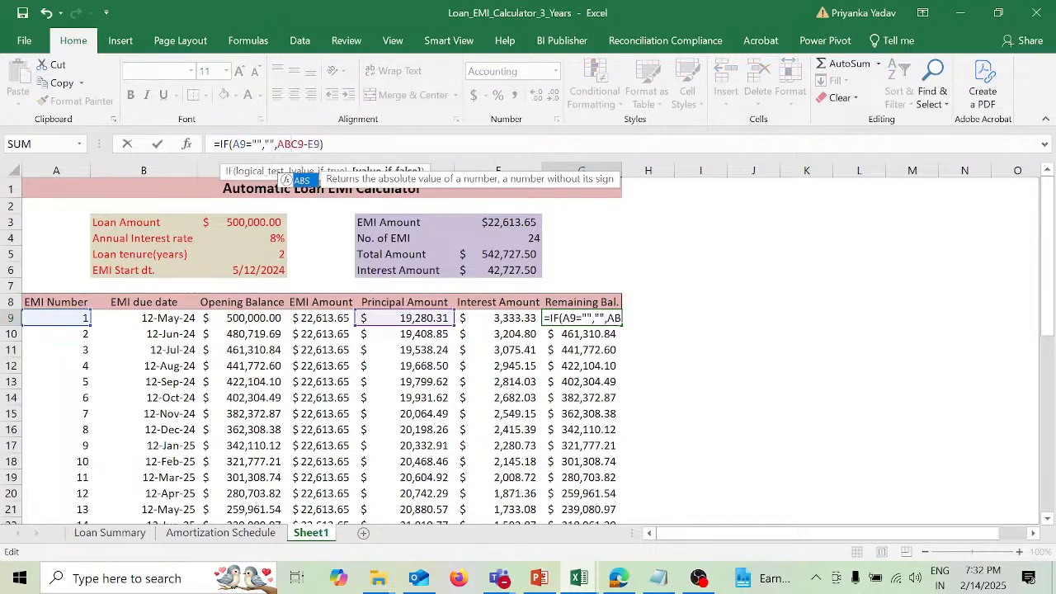
type("S")
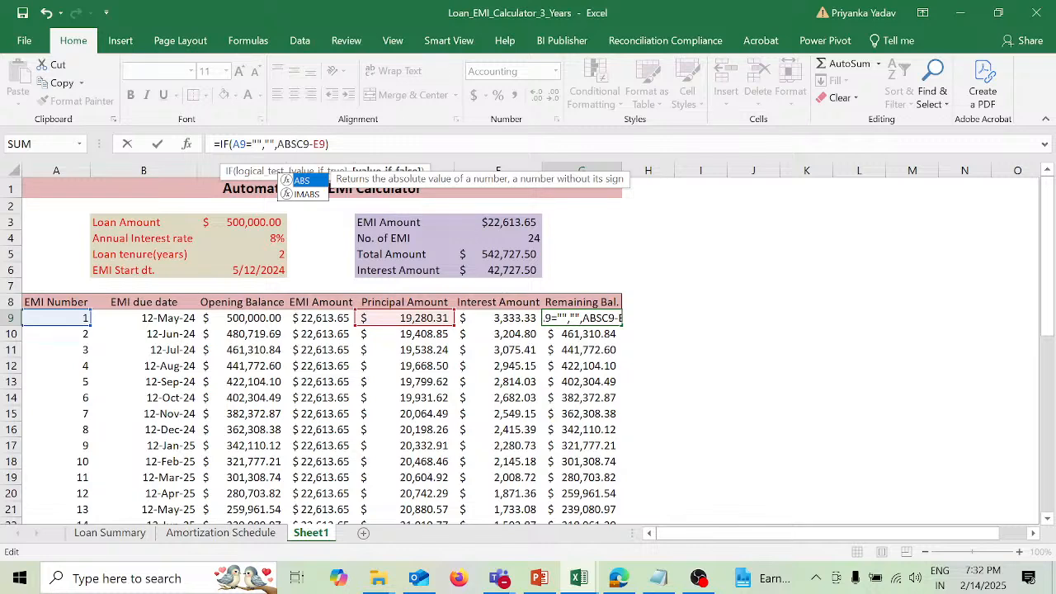
type("(")
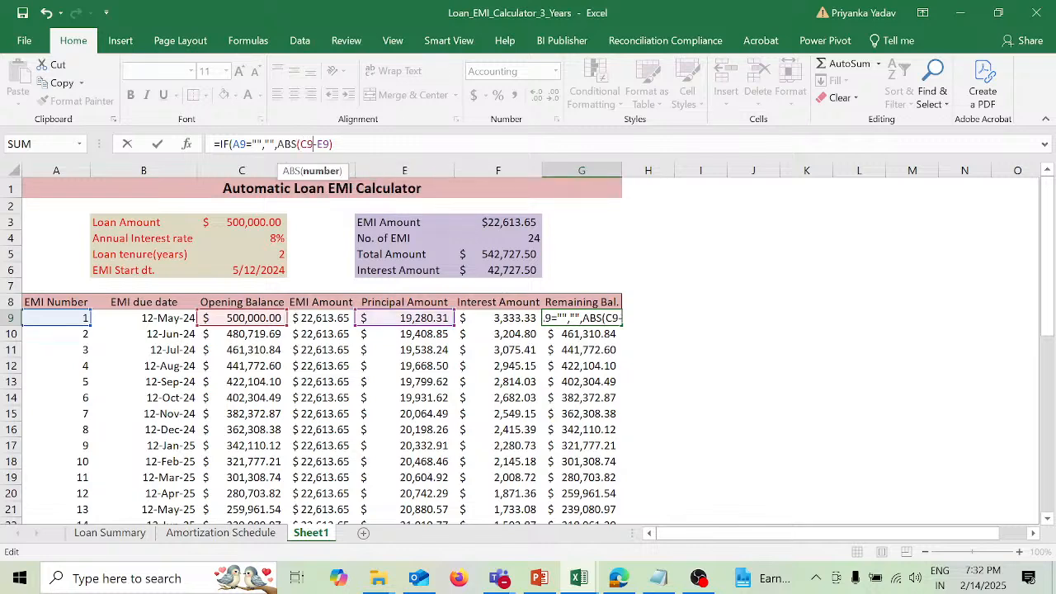
key("Right")
key("Right")
key("Right")
key("Right")
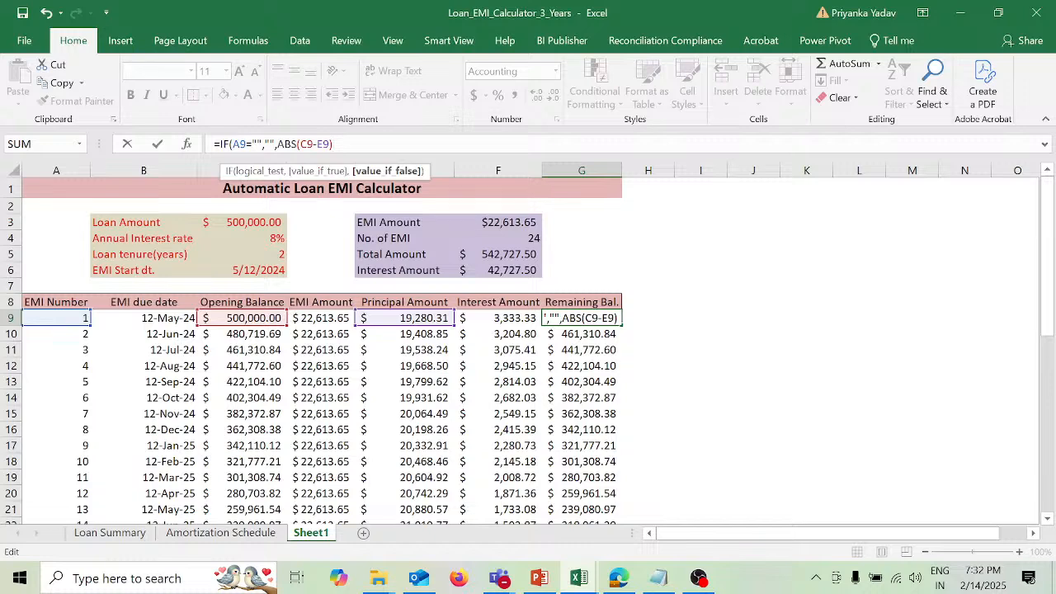
type(")")
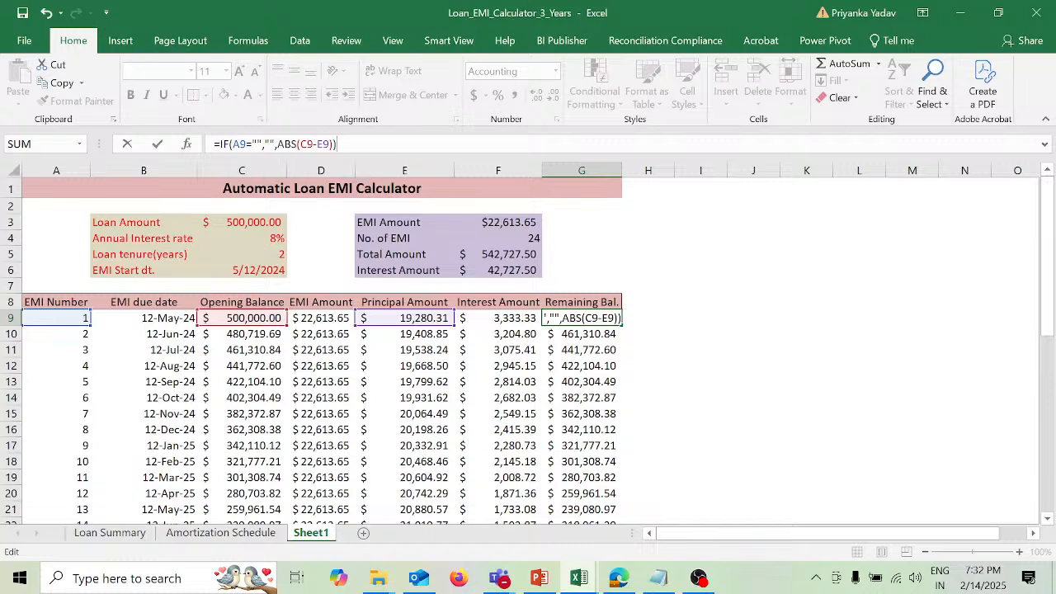
key("Return")
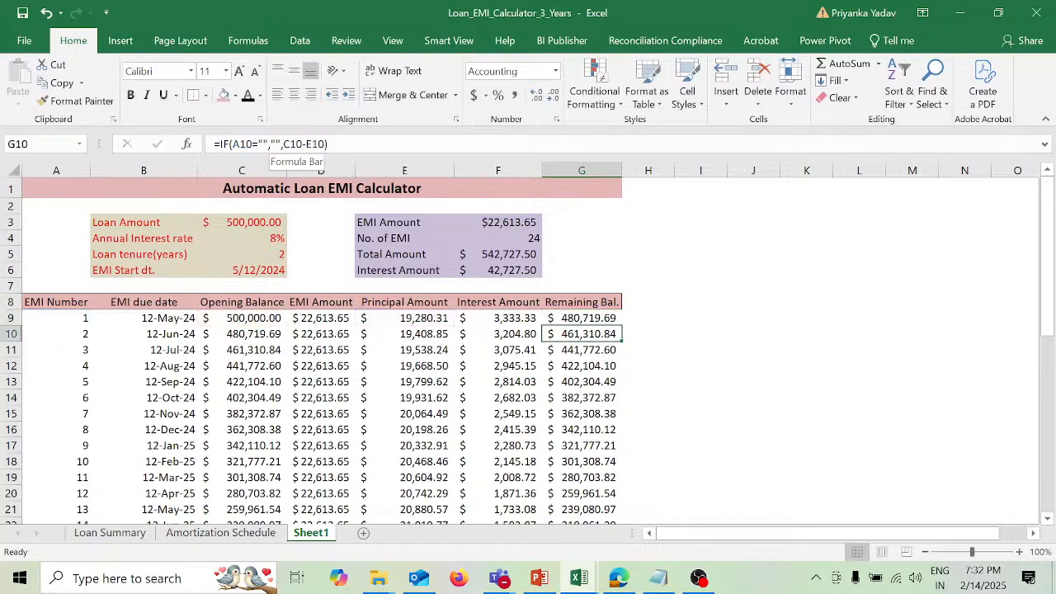
Step: Copy the Remaining Balance formula from G9 into G10:G32 and check the last installment's balance
scroll(714, 303, "down", 4)
scroll(715, 305, "up", 2)
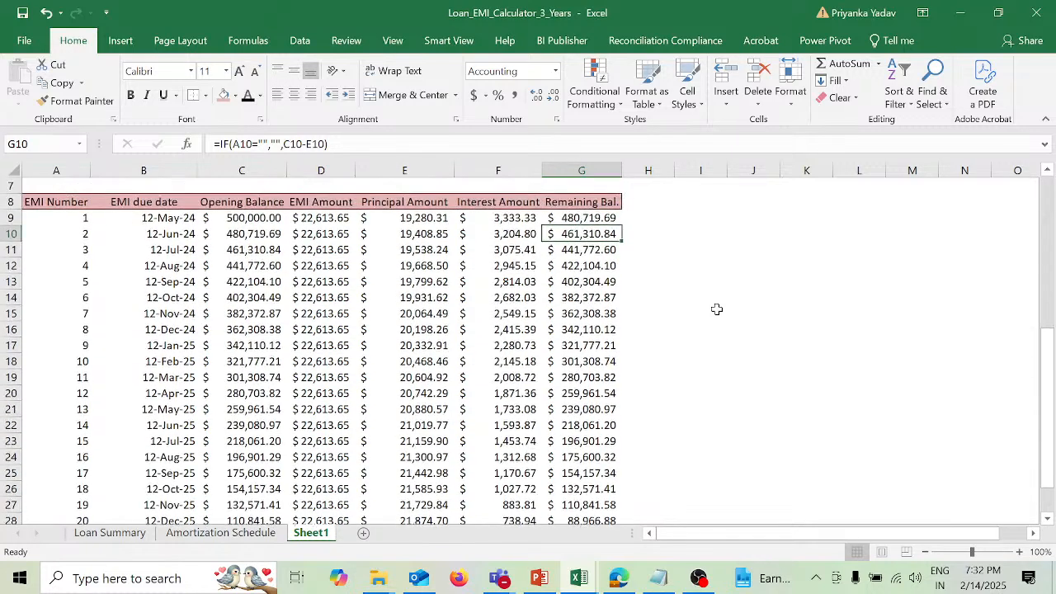
left_click(608, 217)
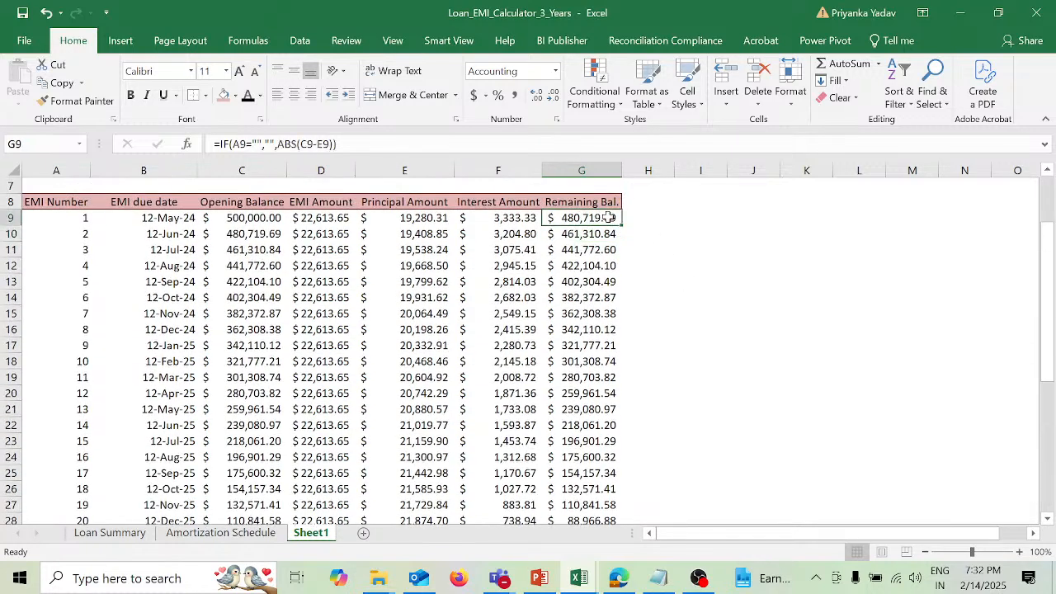
key("ctrl+c")
left_click_drag(607, 233, 599, 385)
key("ctrl+v")
scroll(823, 408, "down", 5)
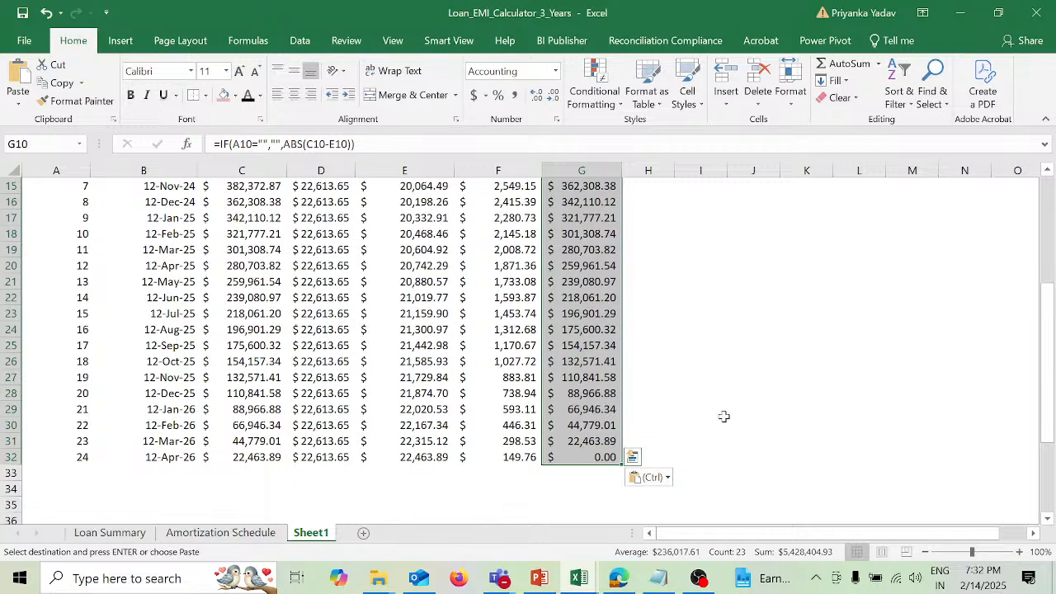
scroll(724, 416, "up", 3)
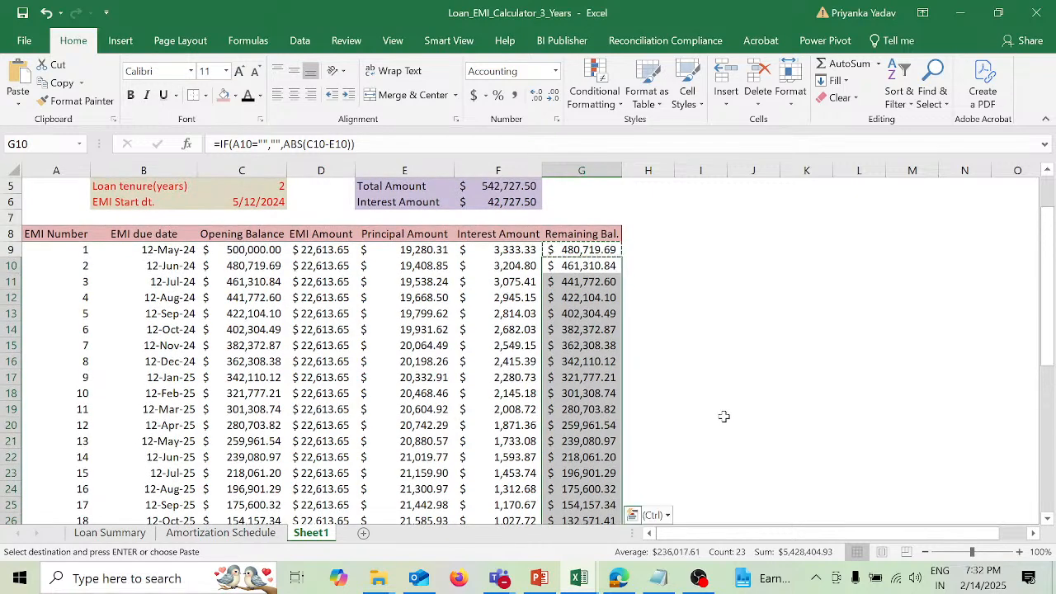
key("Escape")
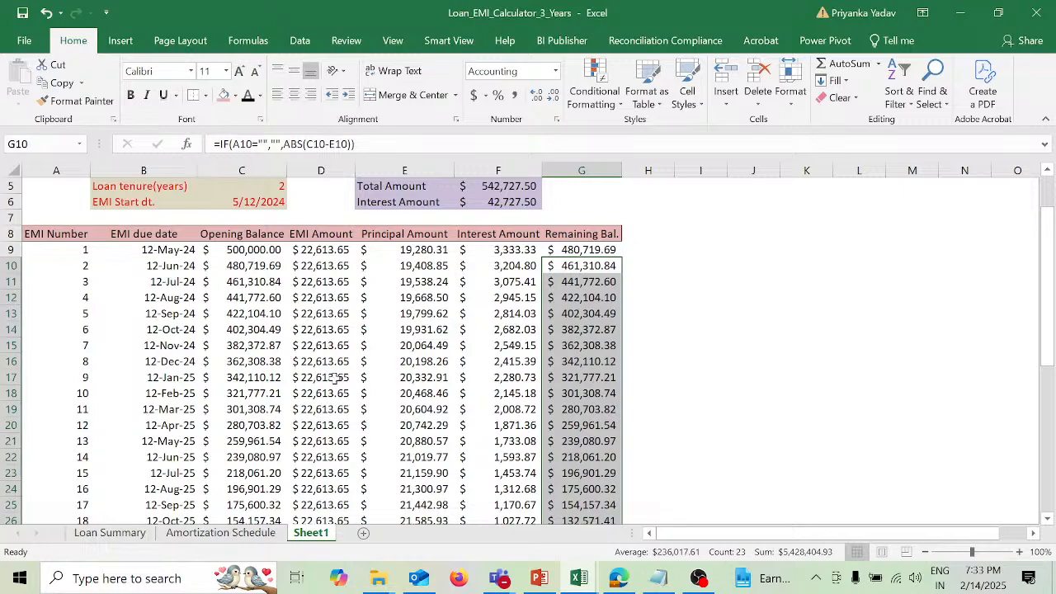
Step: Examine the loan summary and the two-year repayment schedule down to its last installment
scroll(336, 378, "up", 2)
scroll(336, 378, "down", 4)
scroll(336, 378, "up", 4)
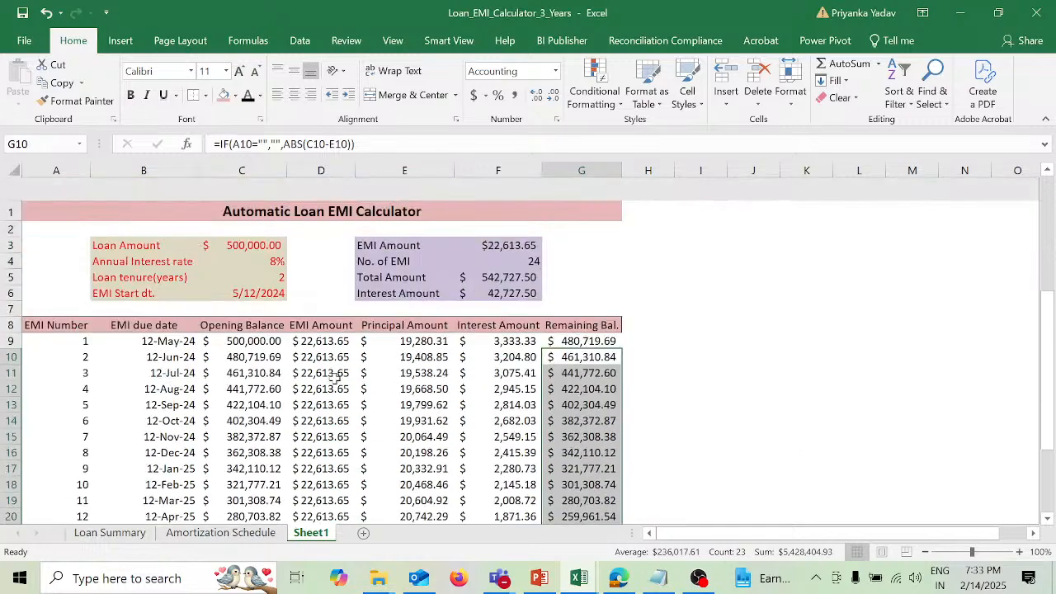
scroll(336, 378, "down", 1)
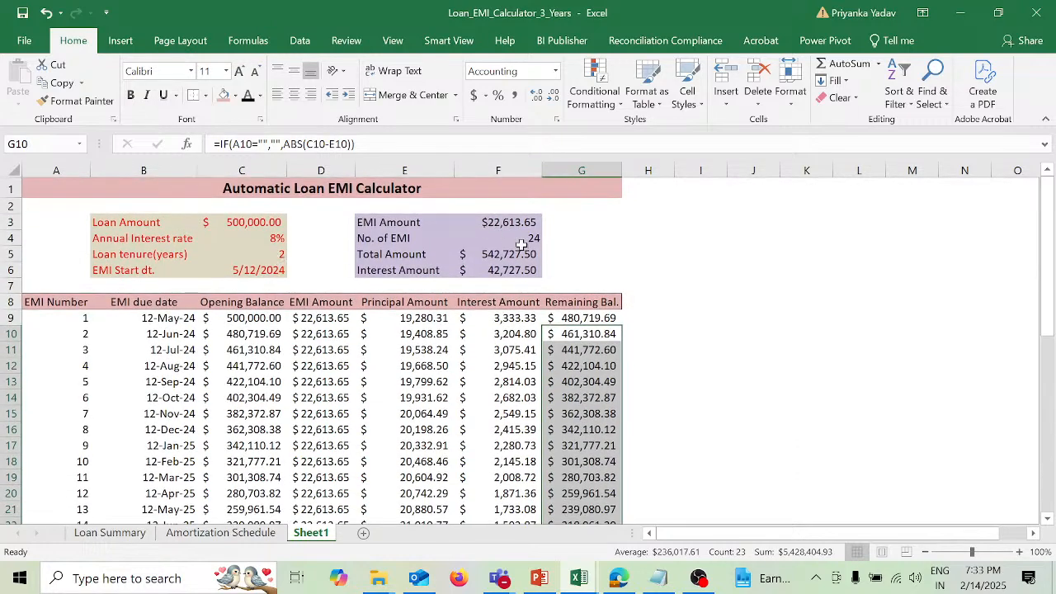
scroll(412, 414, "down", 3)
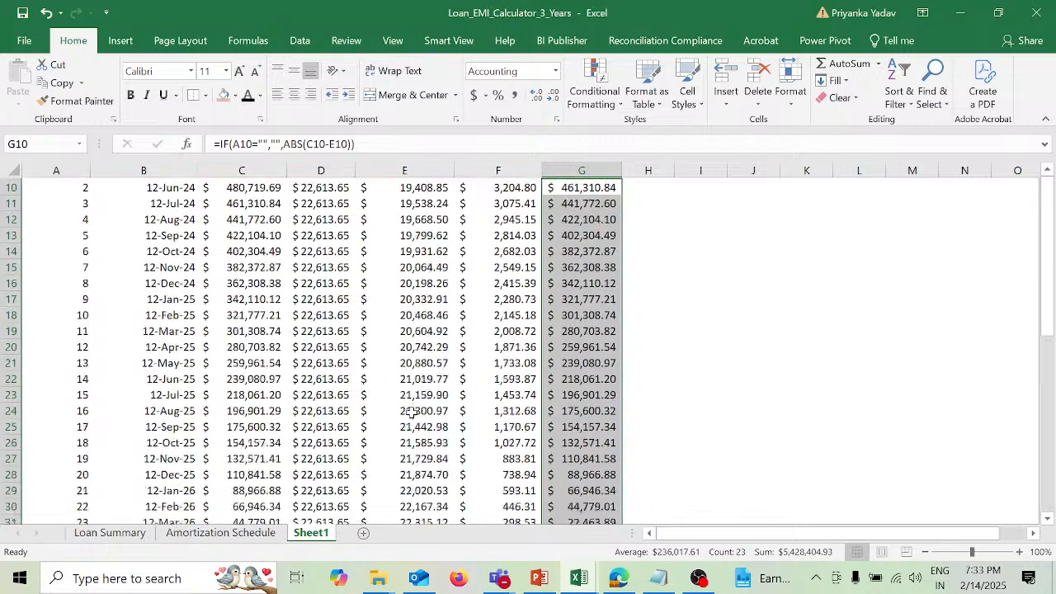
scroll(411, 414, "down", 3)
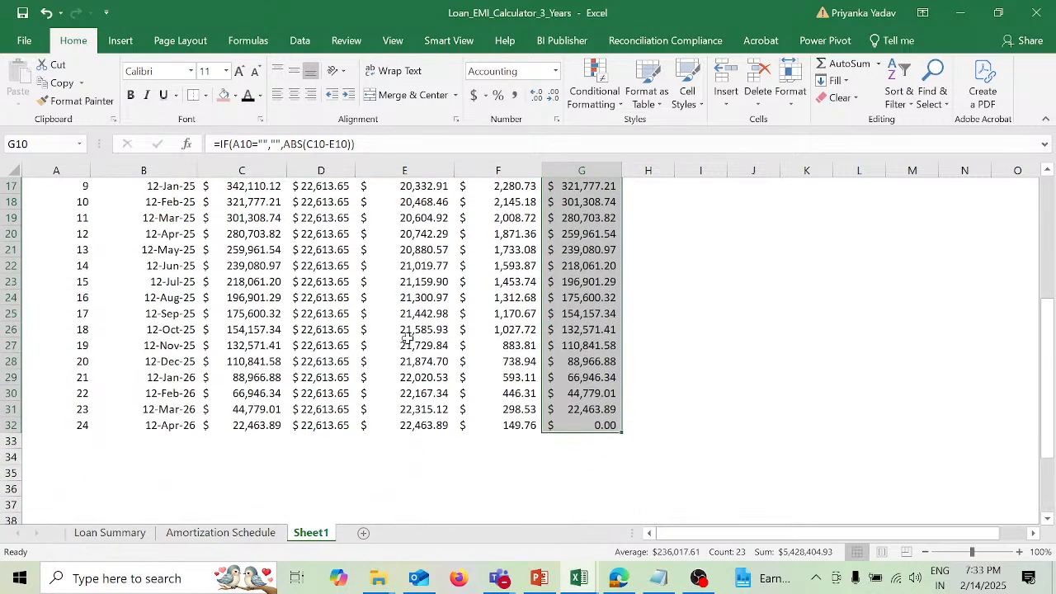
scroll(408, 334, "up", 5)
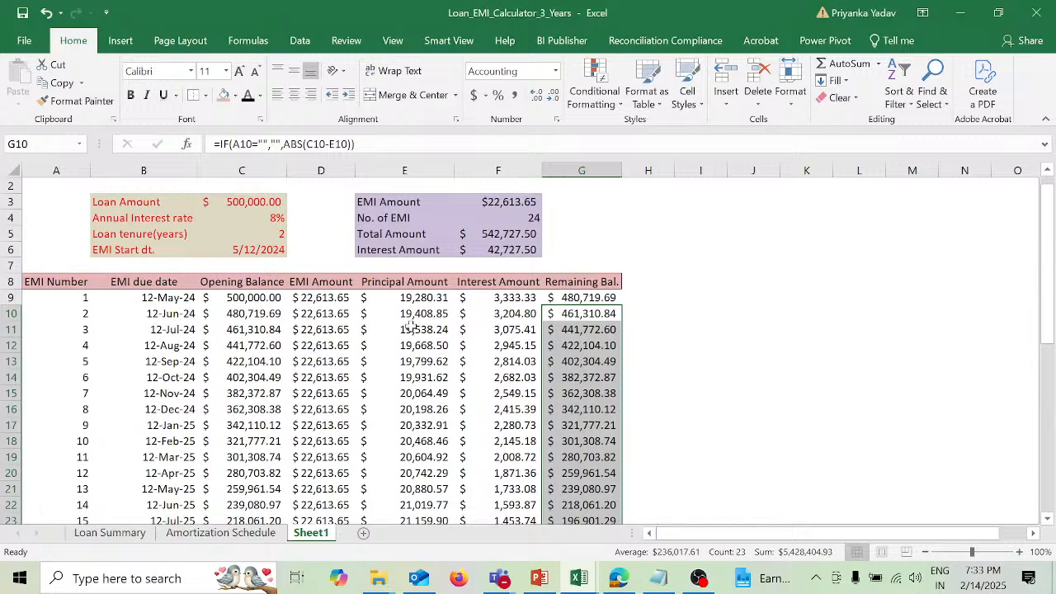
Step: Set the loan tenure in C5 to 3 years and check the end of the repayment schedule
left_click(272, 234)
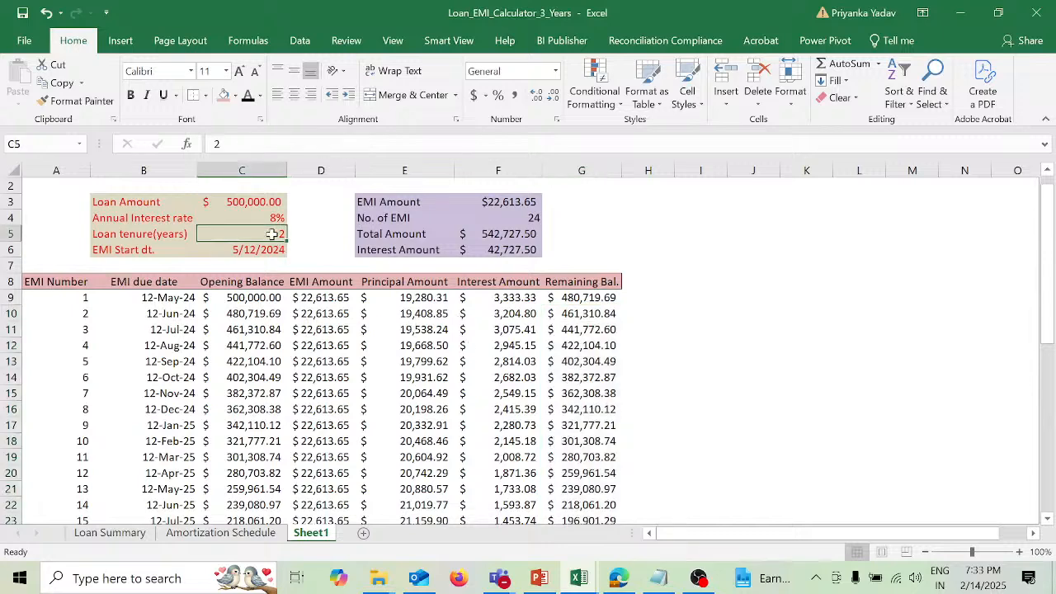
type("3")
key("Return")
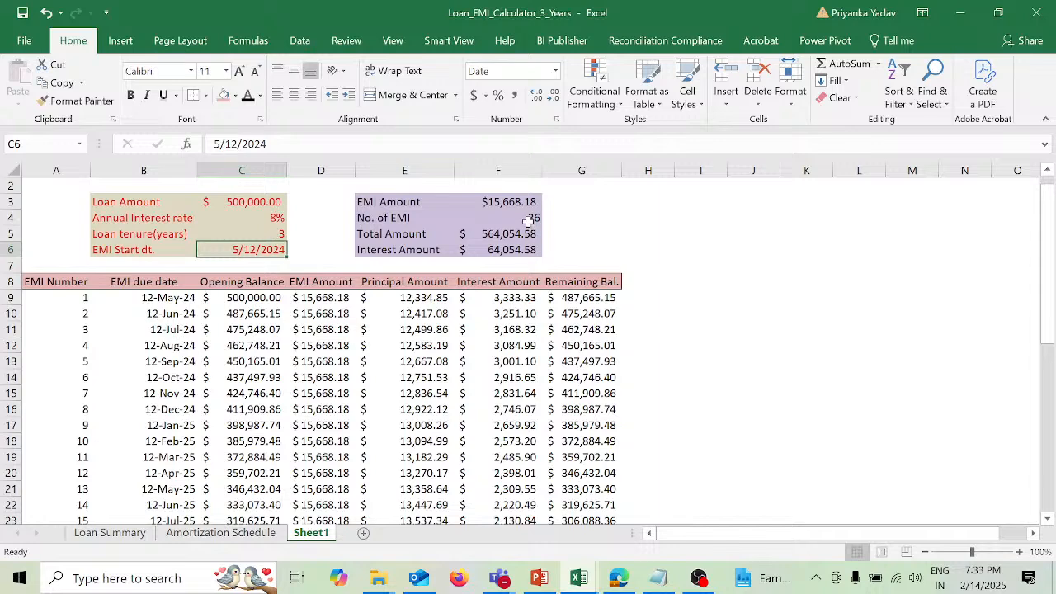
scroll(508, 395, "down", 7)
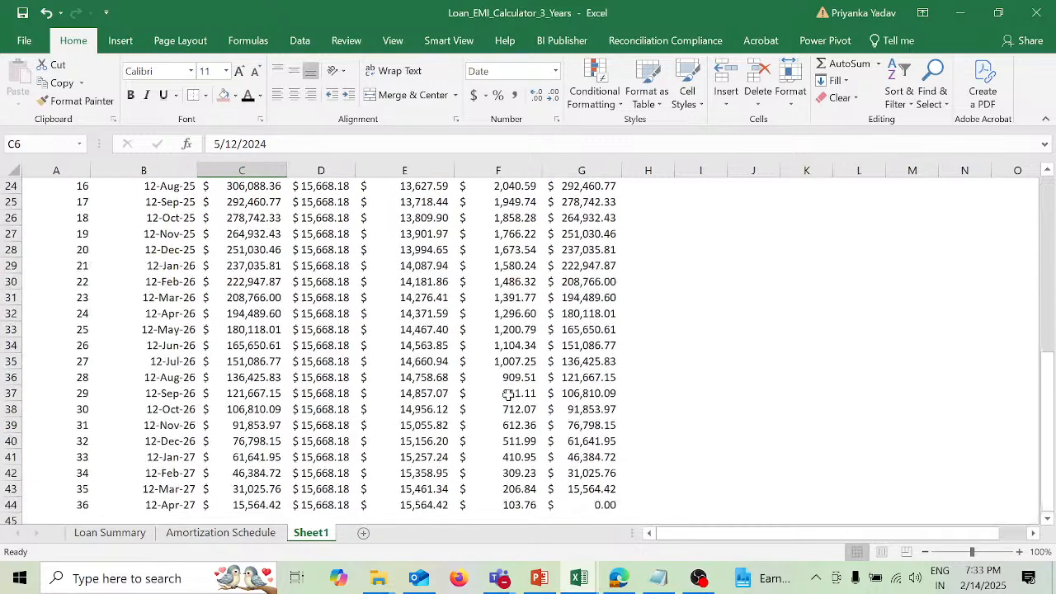
scroll(508, 394, "up", 8)
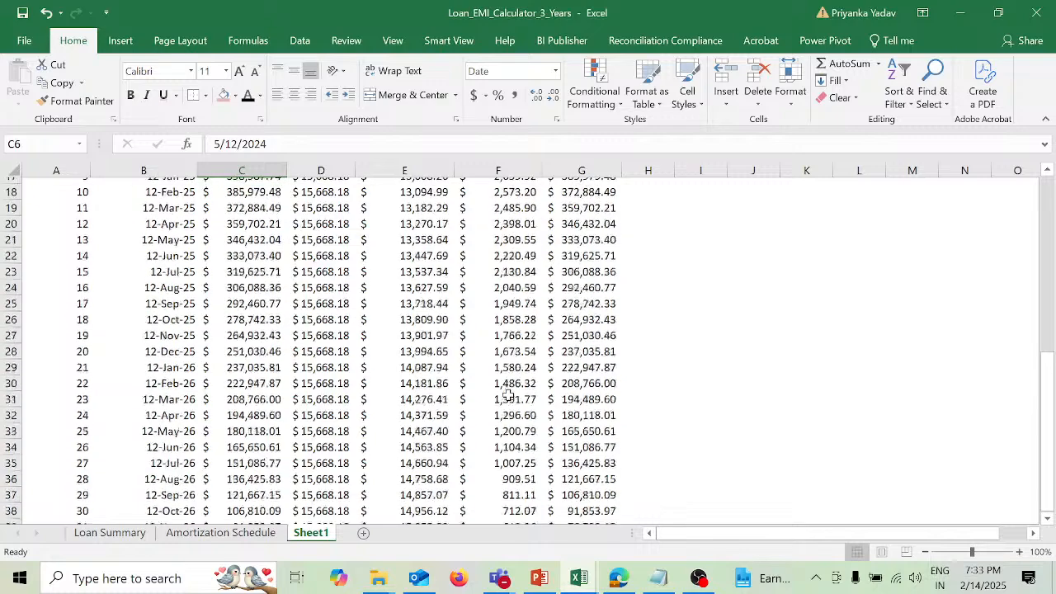
scroll(508, 395, "down", 11)
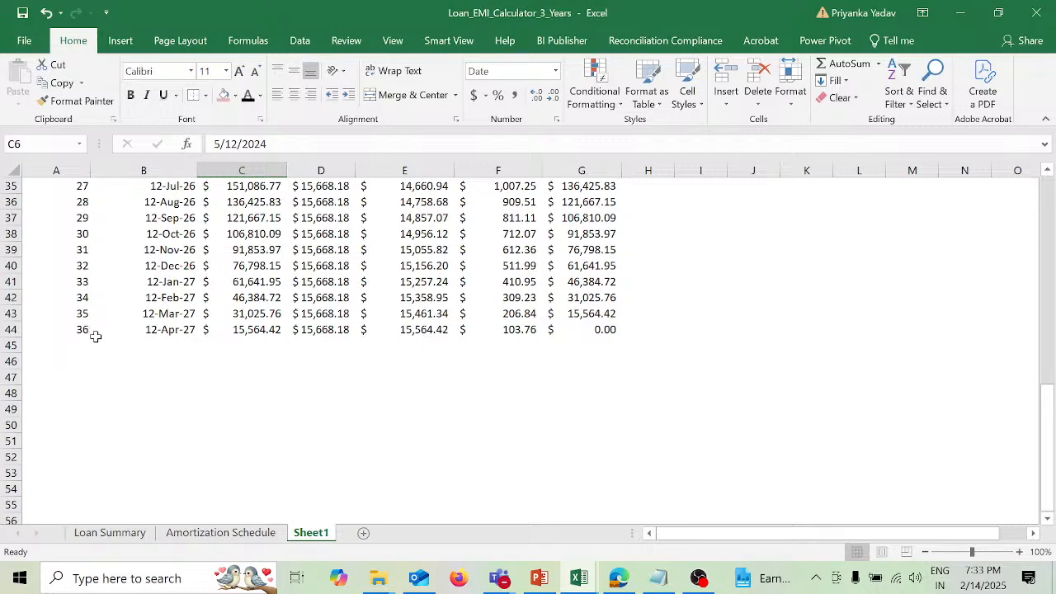
scroll(267, 418, "up", 11)
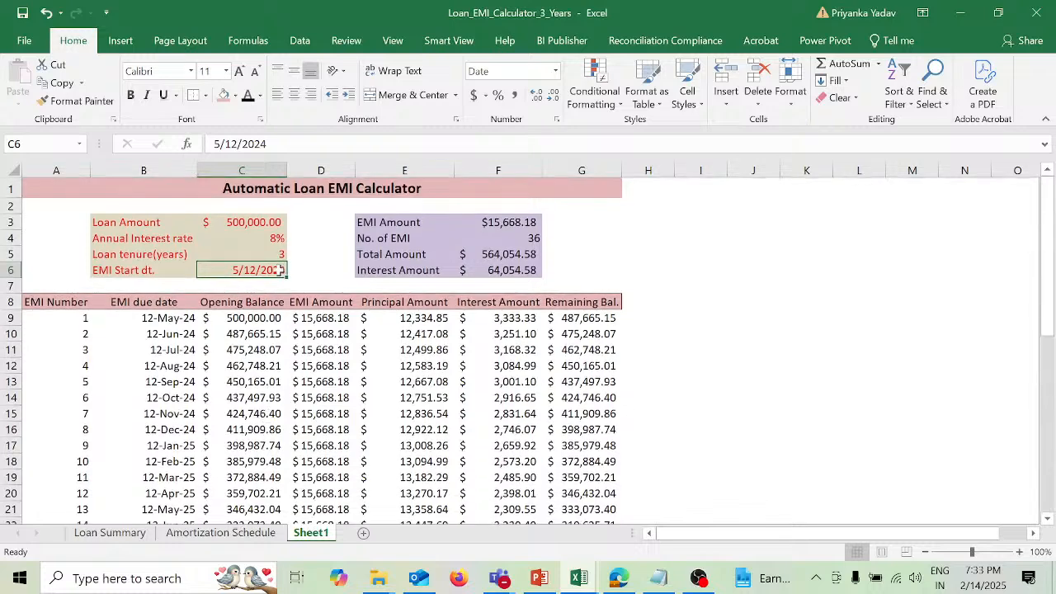
Step: Set the loan tenure in C5 to 1 year and check the rows beyond the last installment
left_click(273, 254)
type("1")
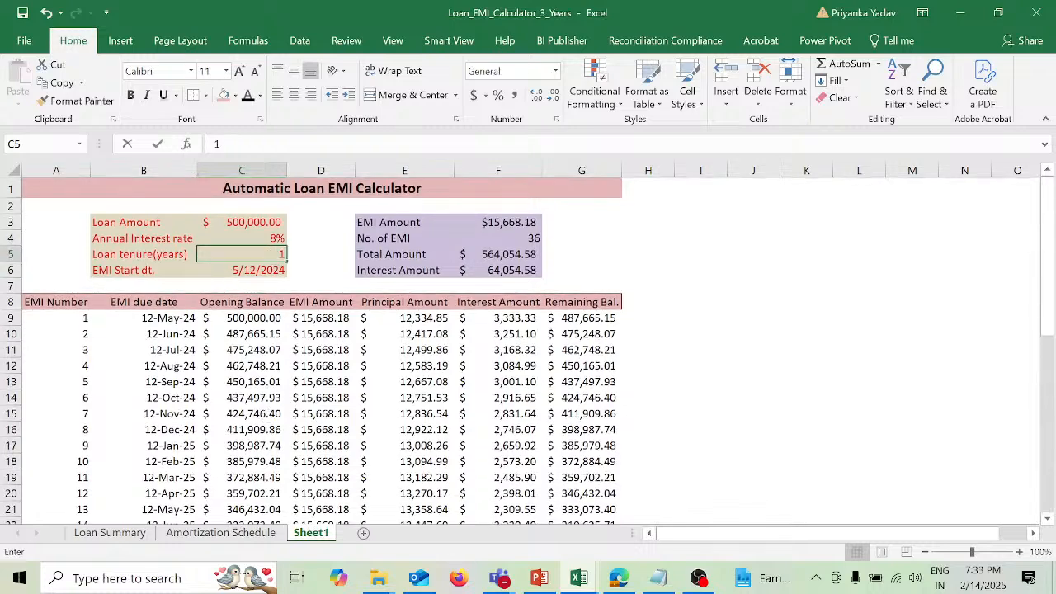
key("Return")
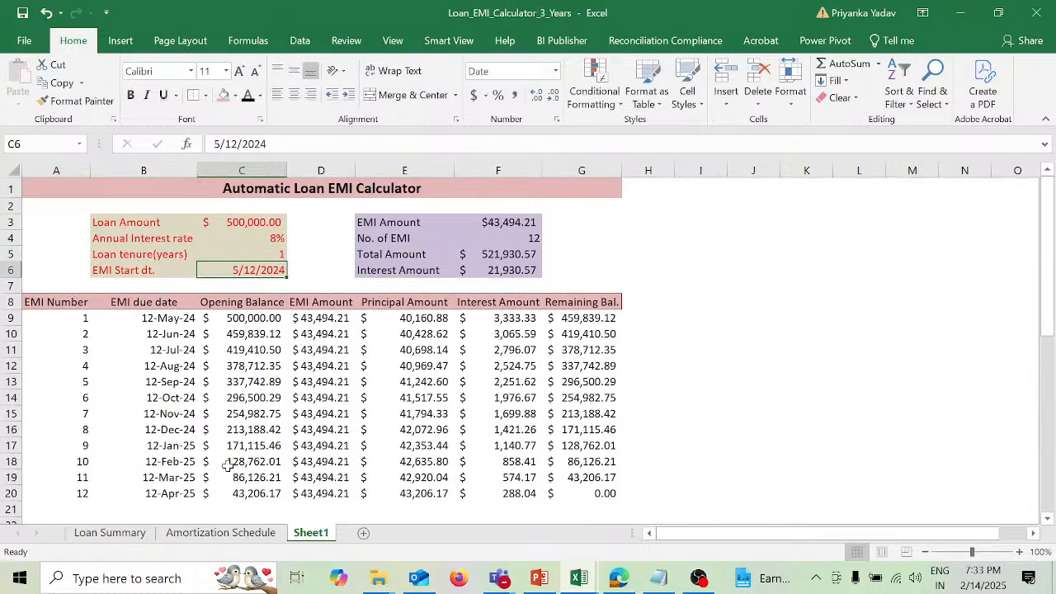
scroll(220, 461, "down", 1)
scroll(220, 461, "down", 2)
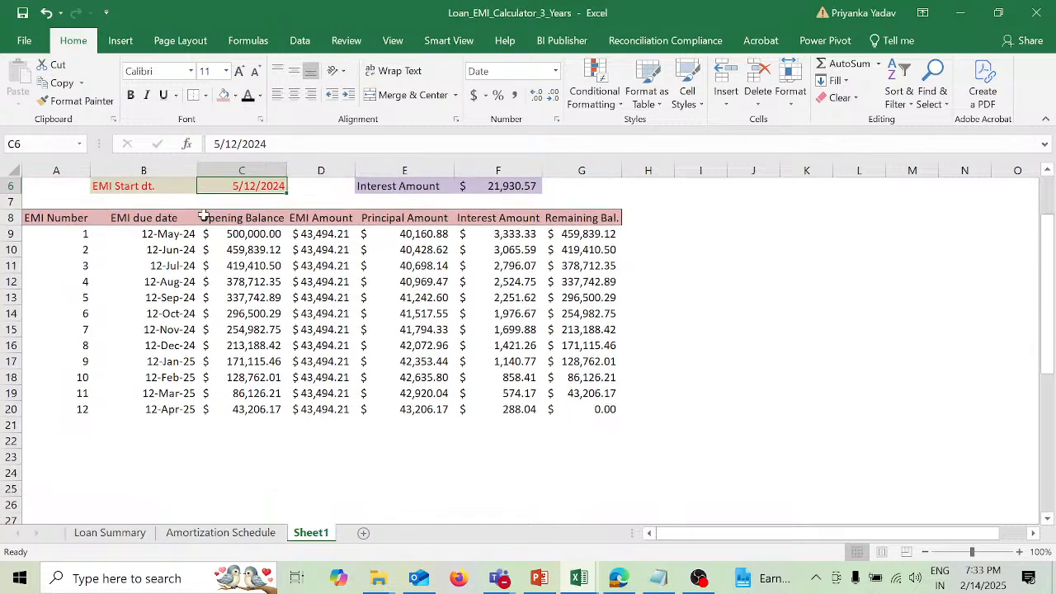
Step: Inspect the blank check IF(A9="","" in the first Opening Balance formula, C9
left_click(233, 234)
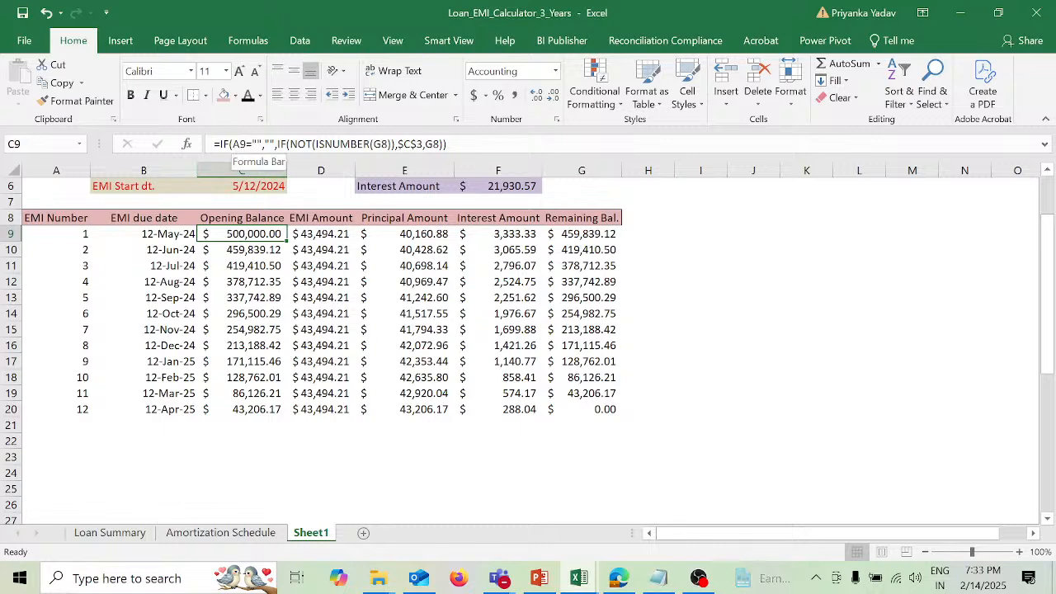
left_click_drag(219, 144, 274, 145)
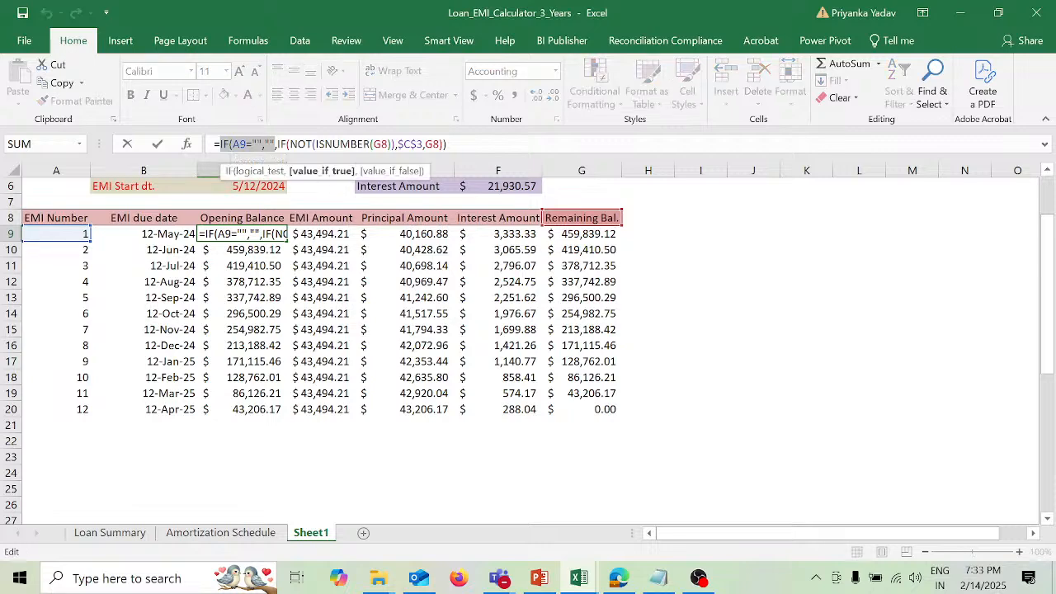
key("Return")
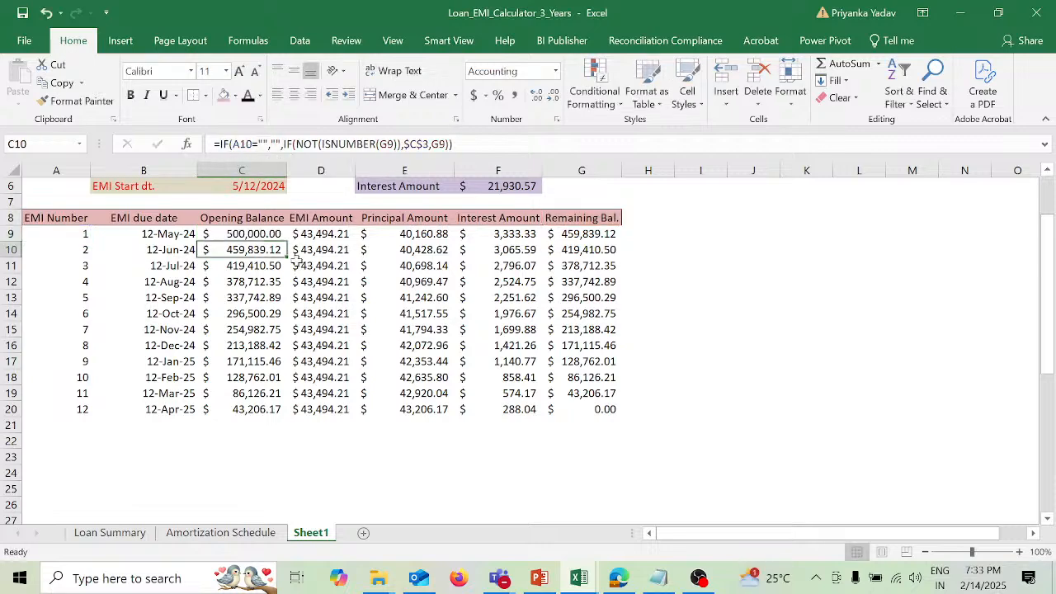
Step: Set the loan tenure in C5 back to 2 years and check the end of the repayment schedule
scroll(301, 268, "up", 1)
scroll(300, 269, "up", 1)
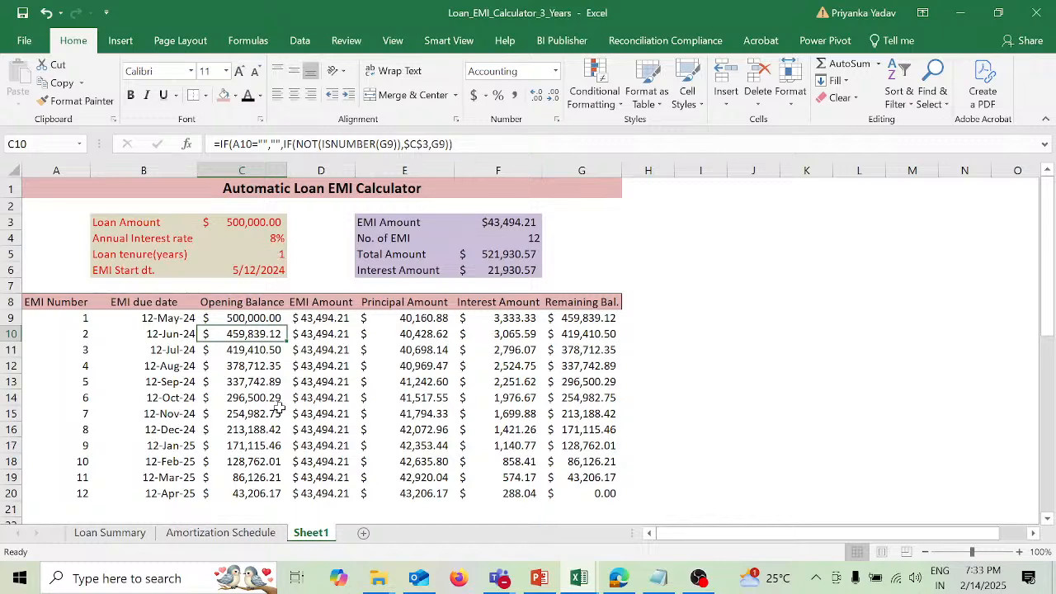
left_click(277, 254)
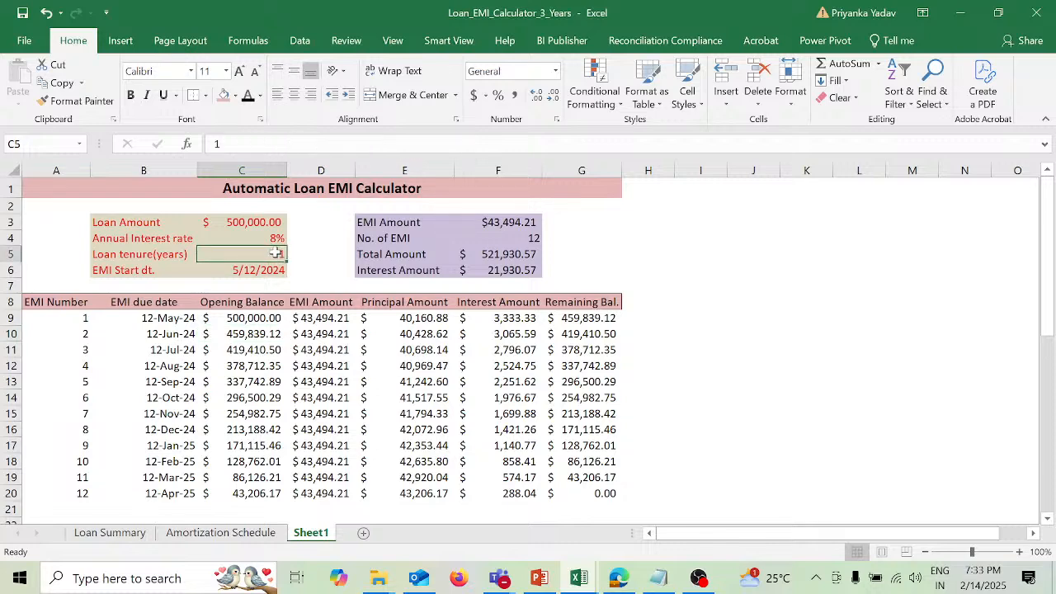
type("2")
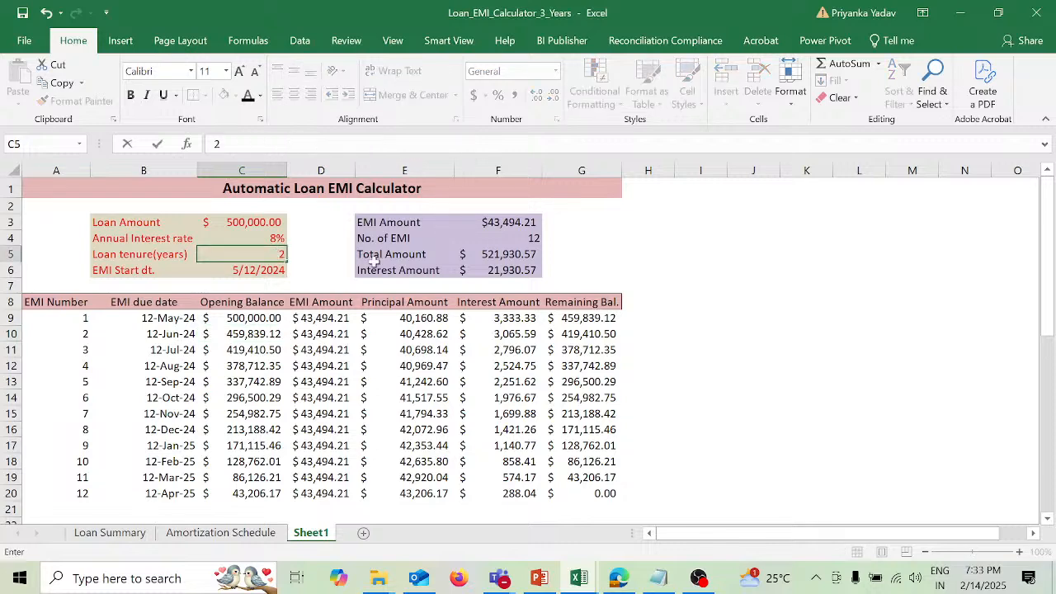
key("Return")
scroll(557, 298, "down", 4)
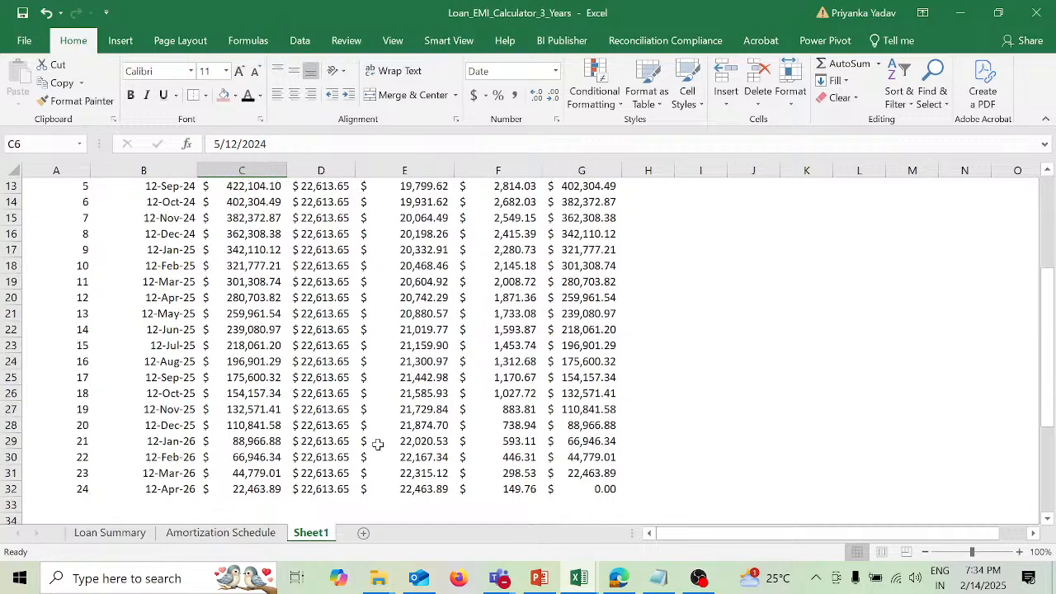
Step: Set the loan tenure in C5 back to 3 years and check that the repayment schedule extends accordingly
scroll(378, 443, "up", 4)
left_click(271, 251)
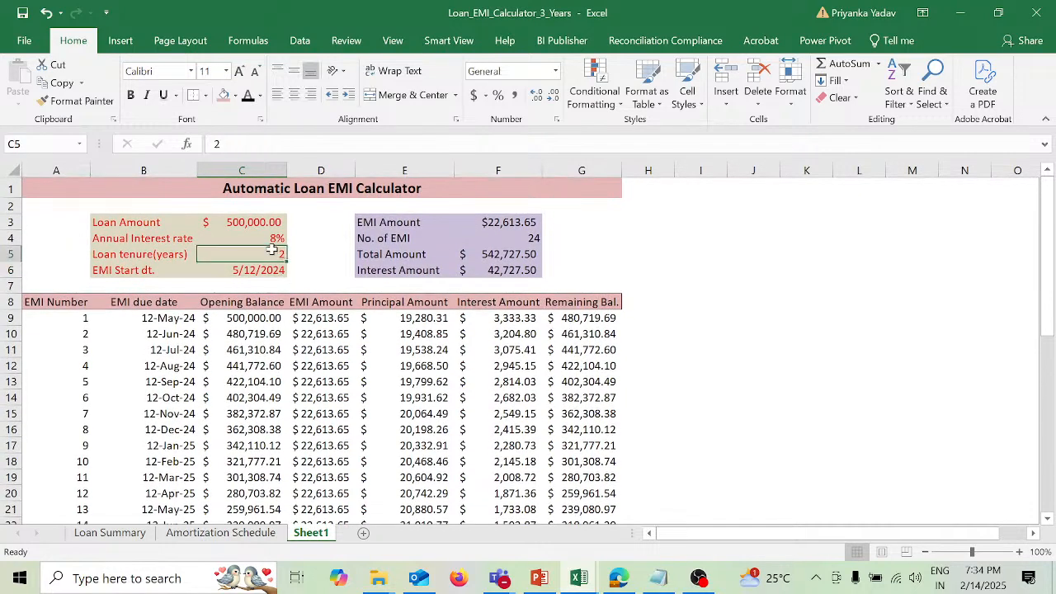
type("3")
key("Return")
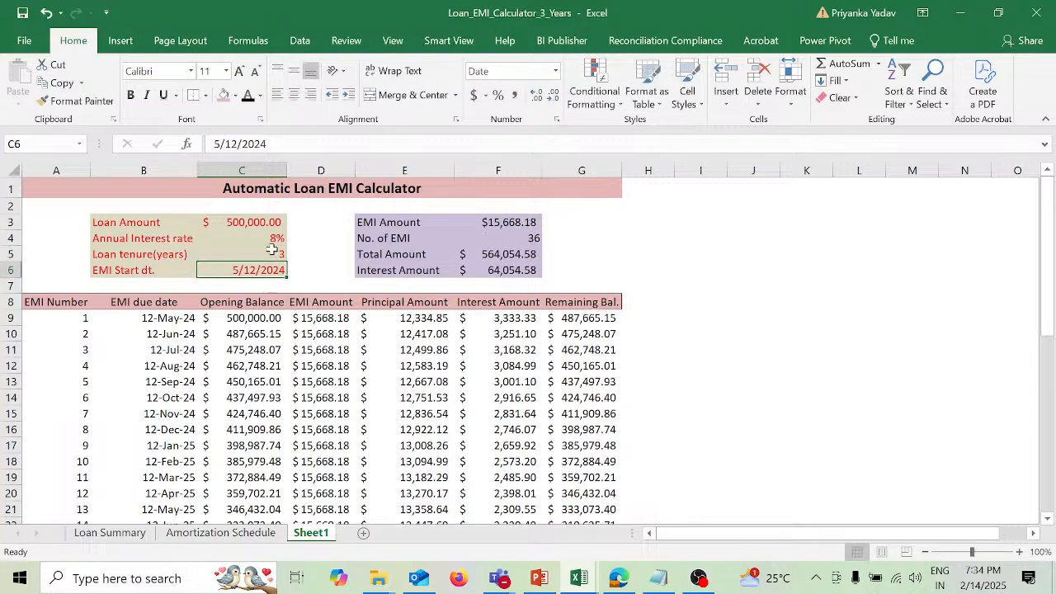
scroll(594, 412, "down", 3)
scroll(594, 415, "down", 7)
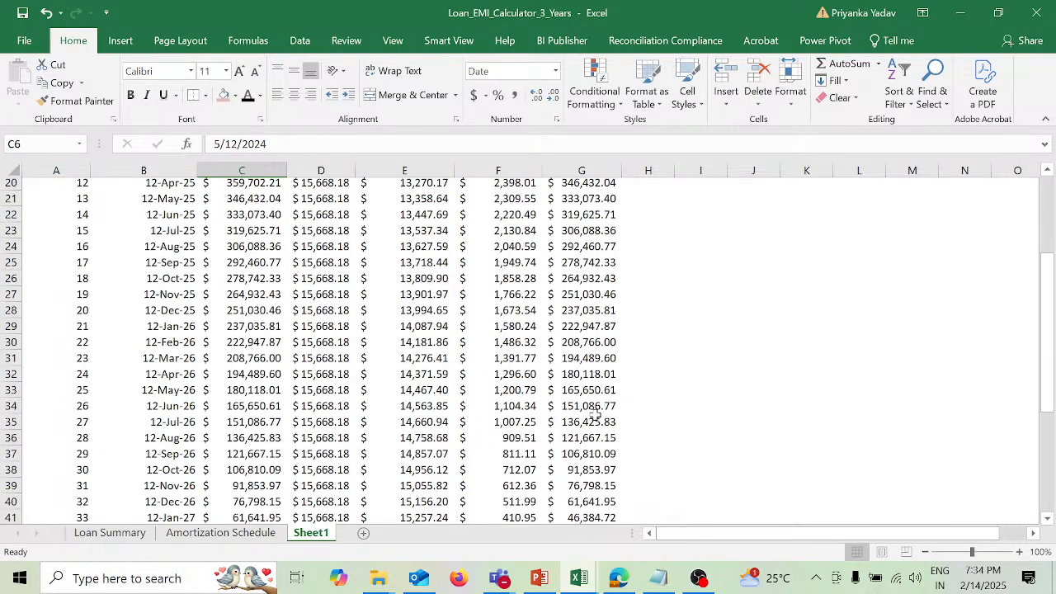
scroll(594, 415, "up", 5)
scroll(594, 415, "up", 4)
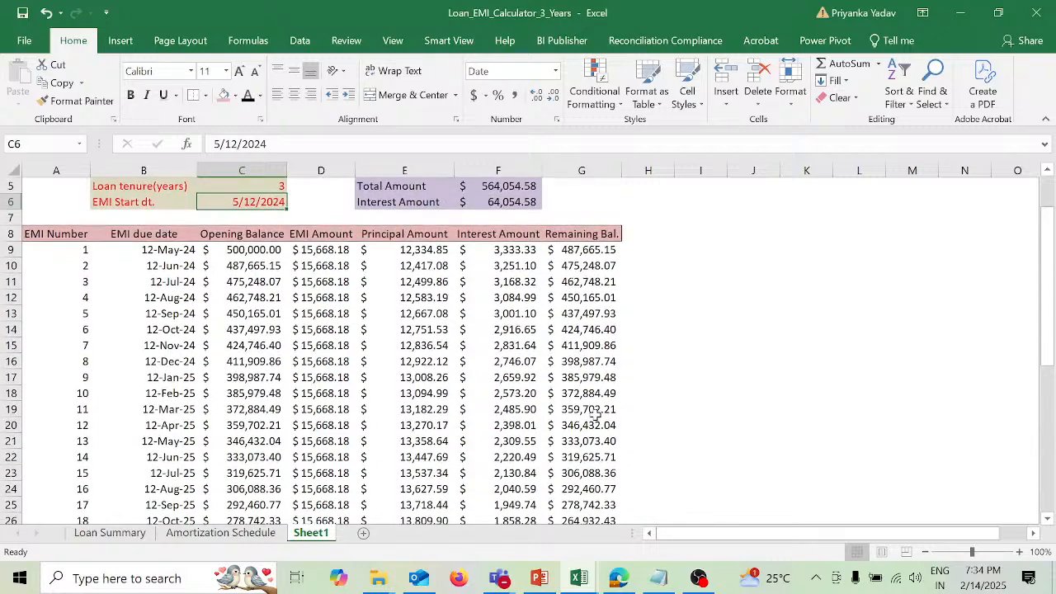
scroll(594, 415, "up", 2)
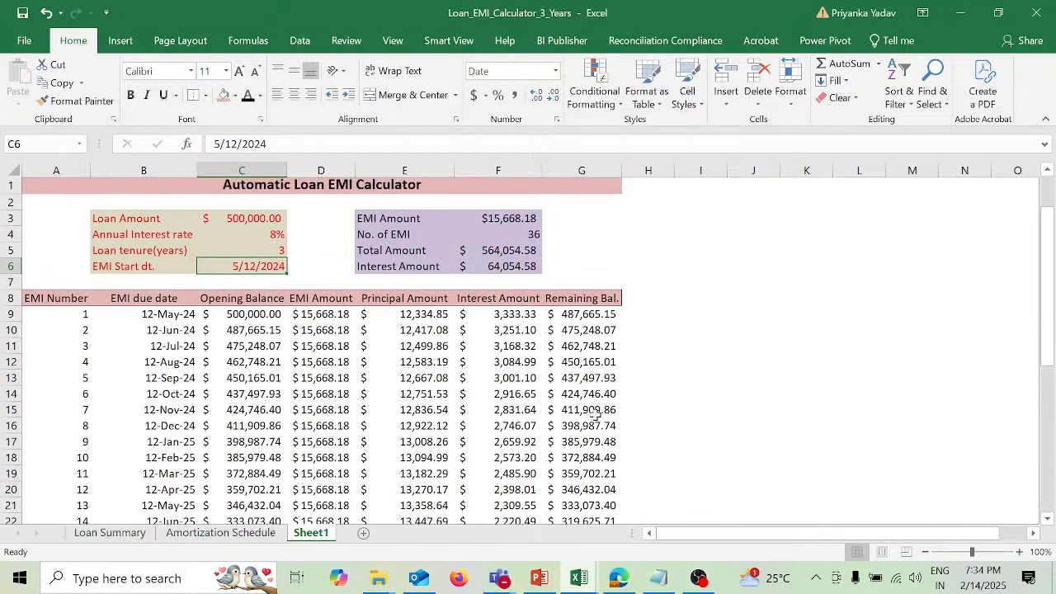
scroll(595, 415, "up", 1)
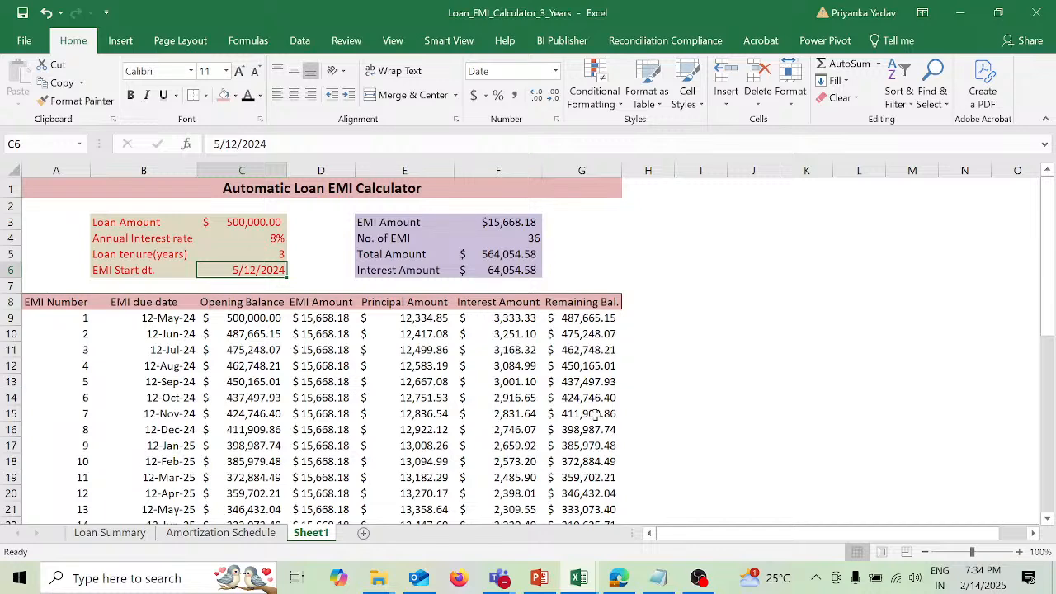
left_click_drag(61, 302, 571, 491)
scroll(397, 297, "up", 7)
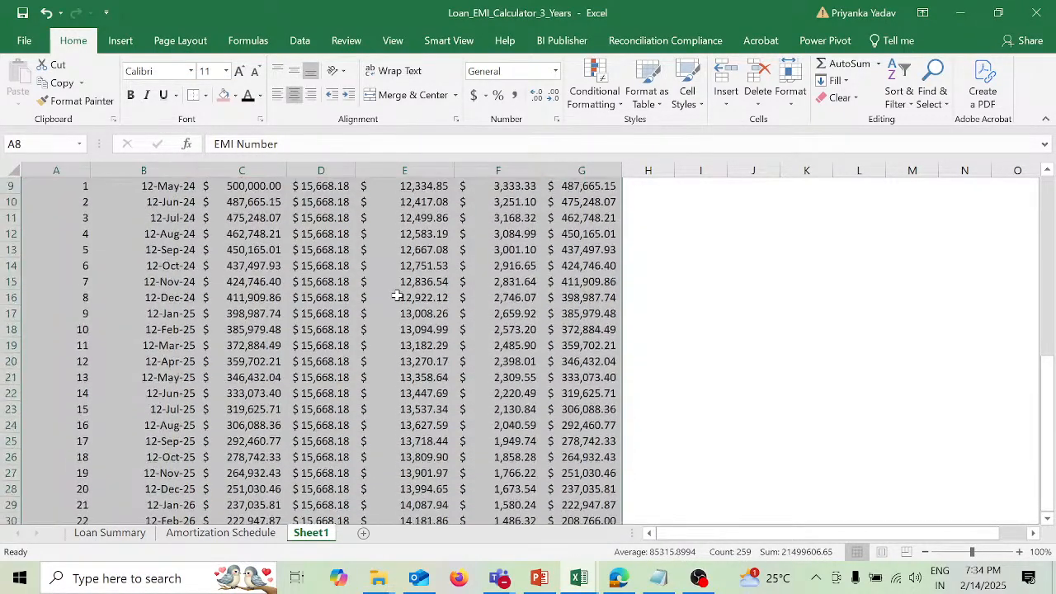
scroll(396, 297, "up", 1)
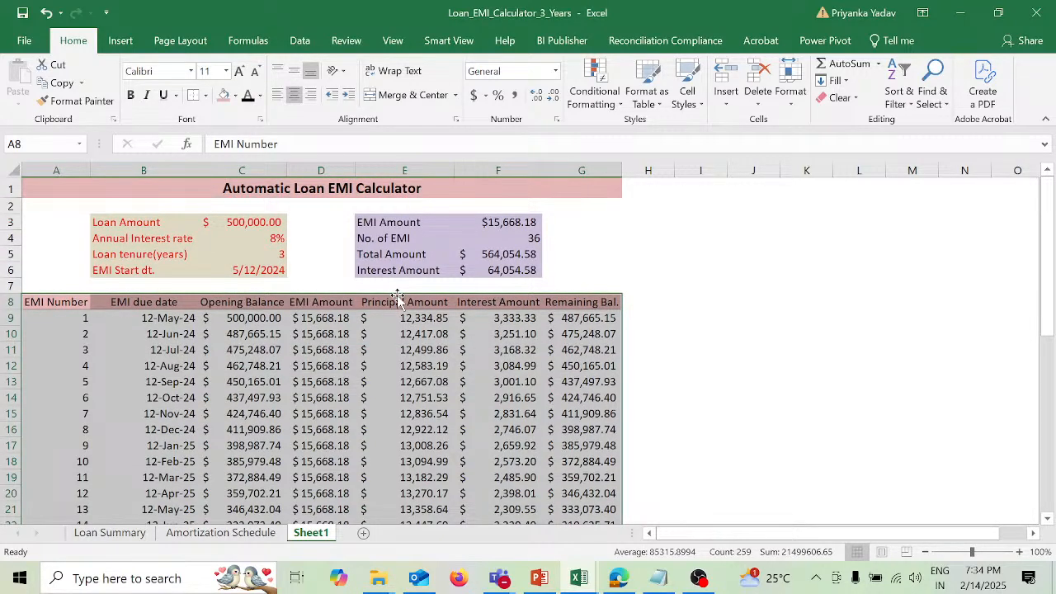
key("alt+o")
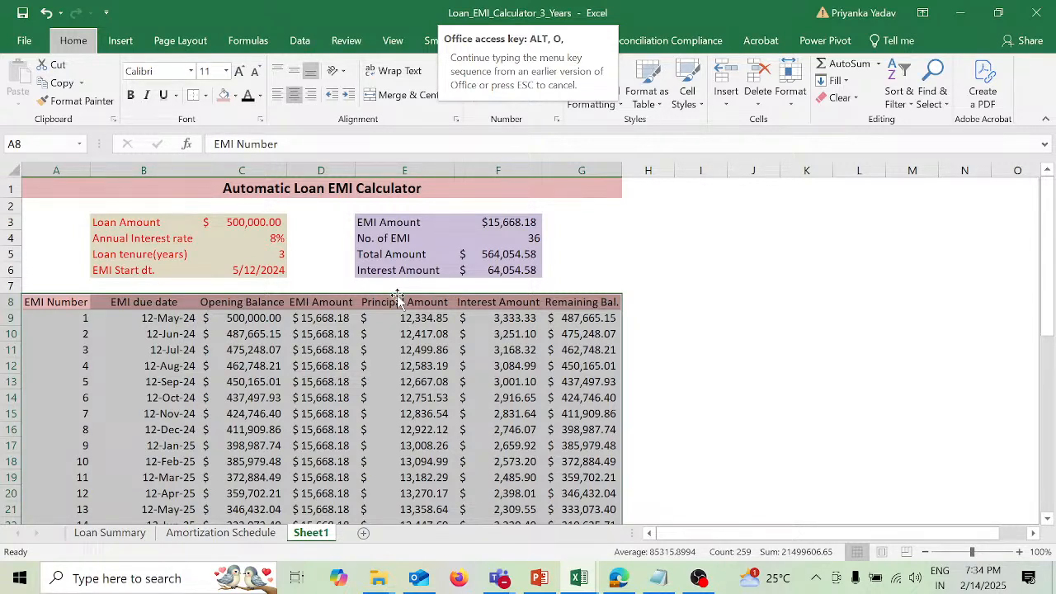
key("Escape")
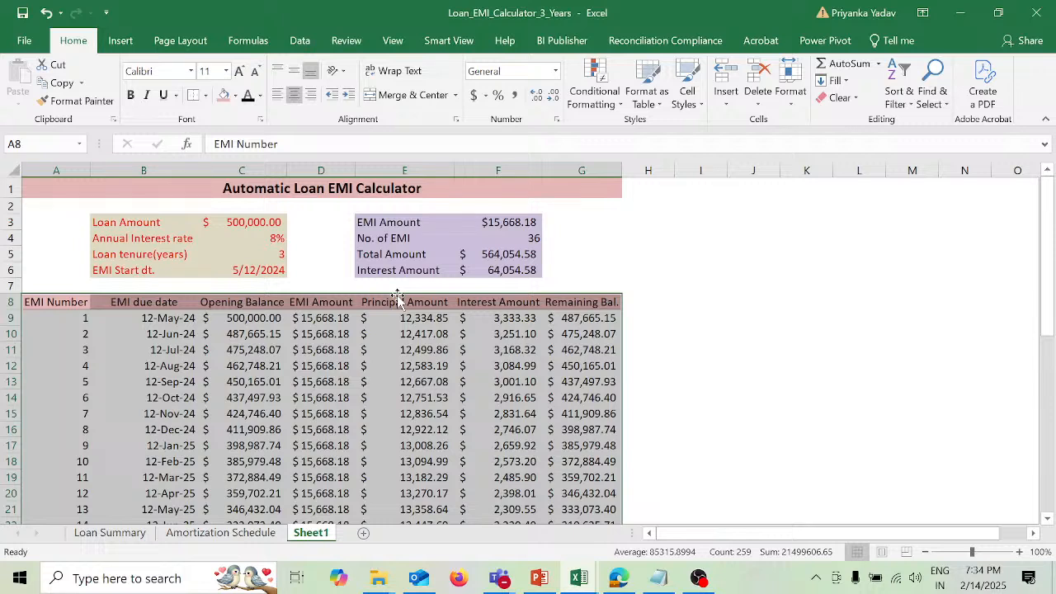
key("alt+o")
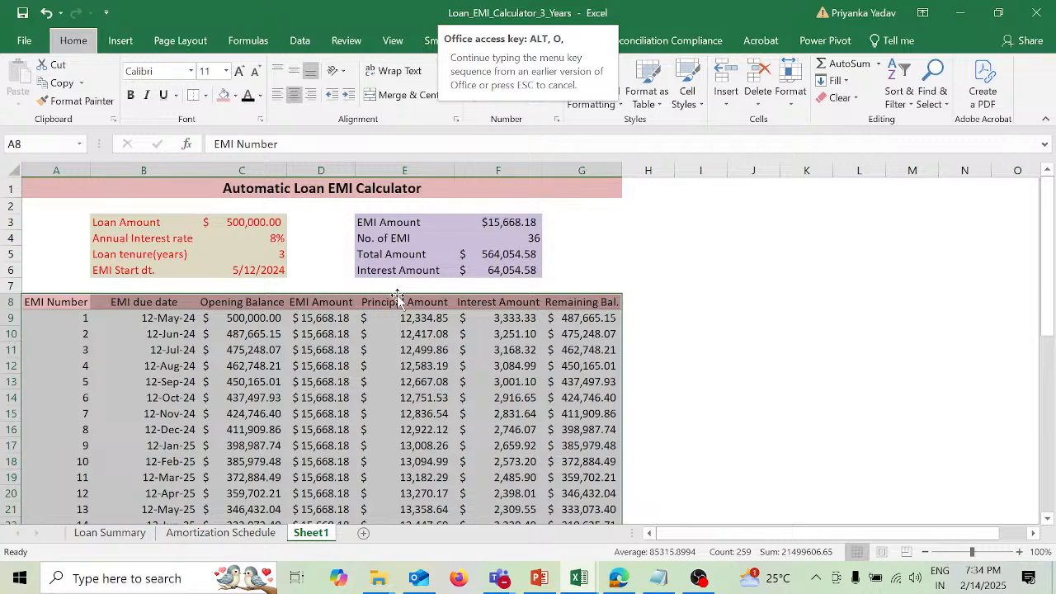
left_click(733, 329)
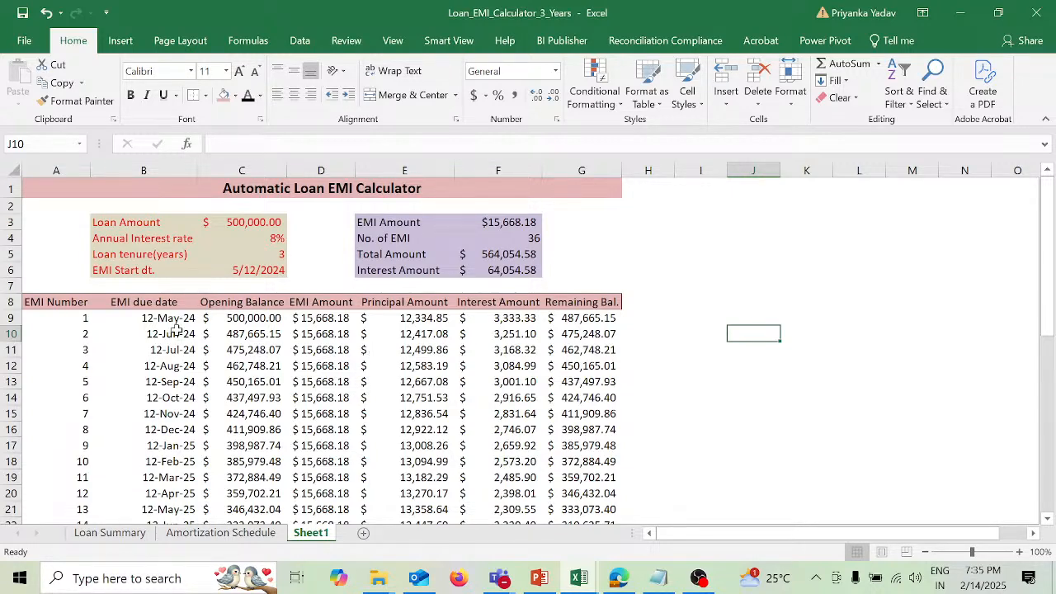
Step: Select the whole repayment schedule A8:G44 and review its rows from the headers to the last installment
left_click_drag(79, 302, 445, 335)
left_click_drag(525, 363, 604, 474)
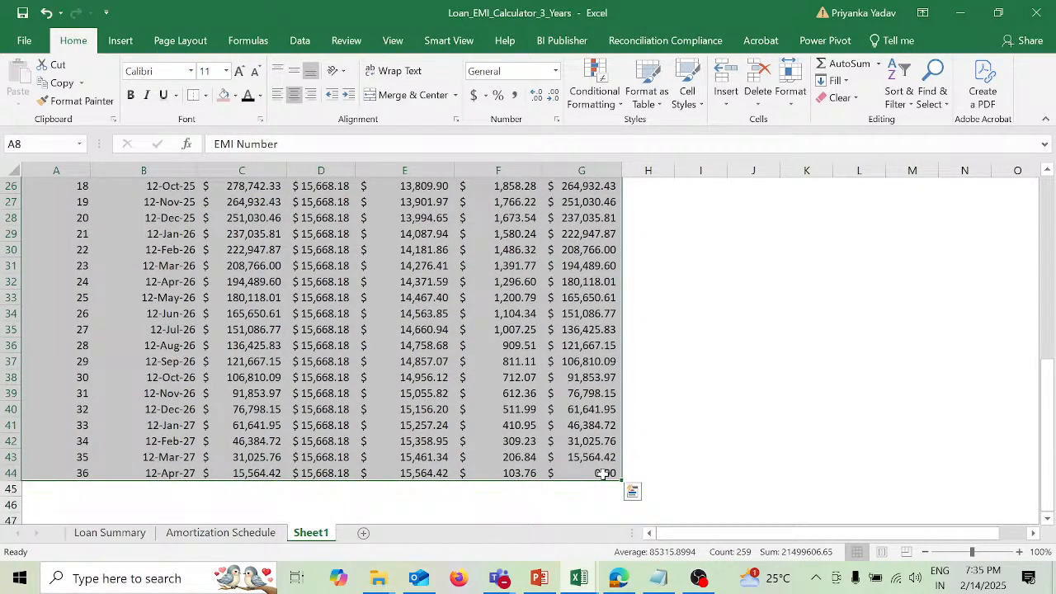
scroll(476, 388, "up", 5)
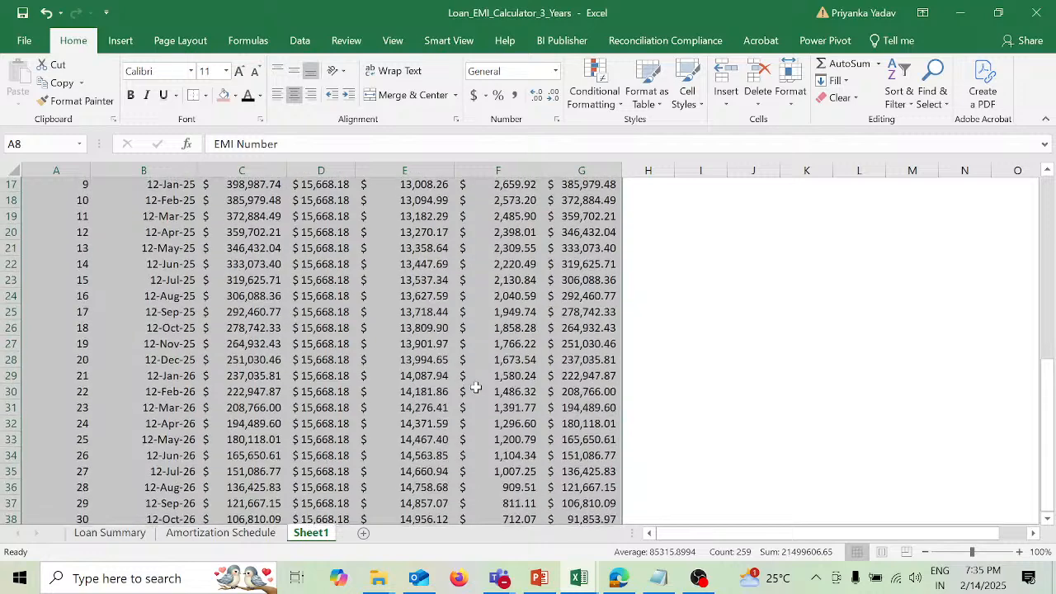
scroll(476, 387, "up", 4)
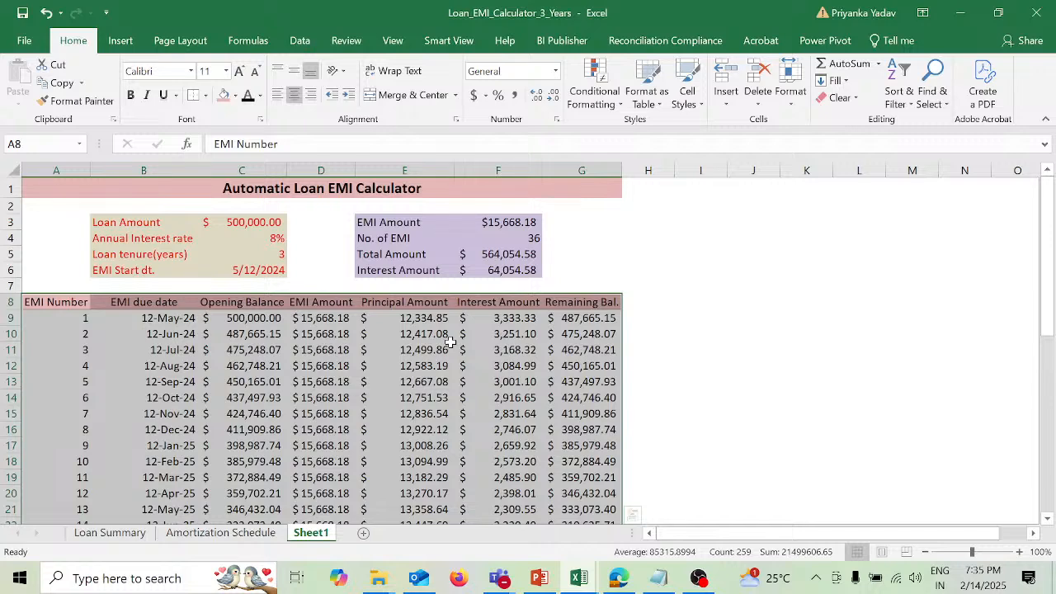
scroll(418, 425, "down", 1)
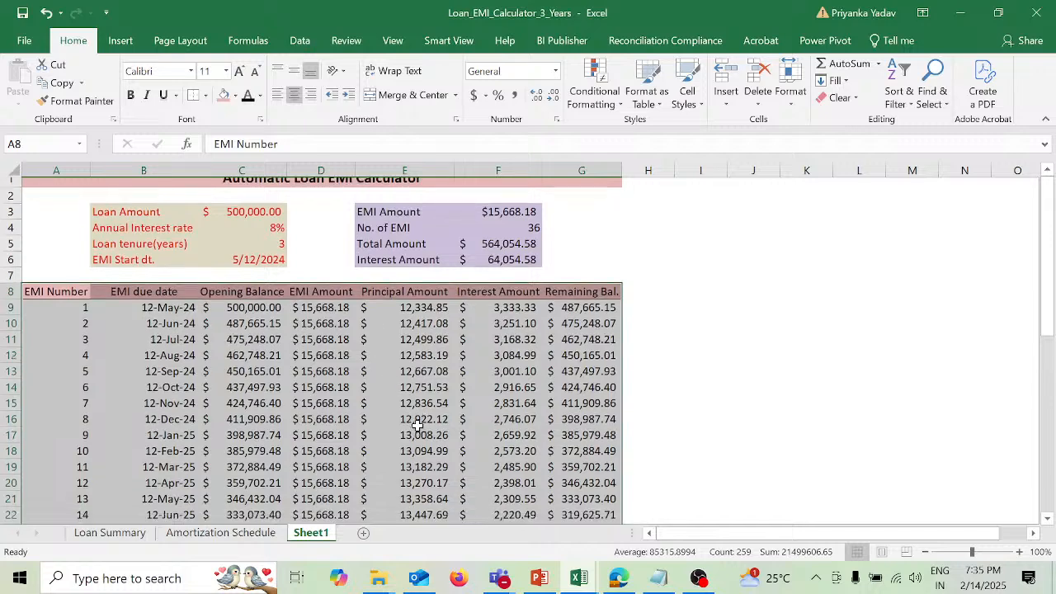
scroll(417, 425, "down", 4)
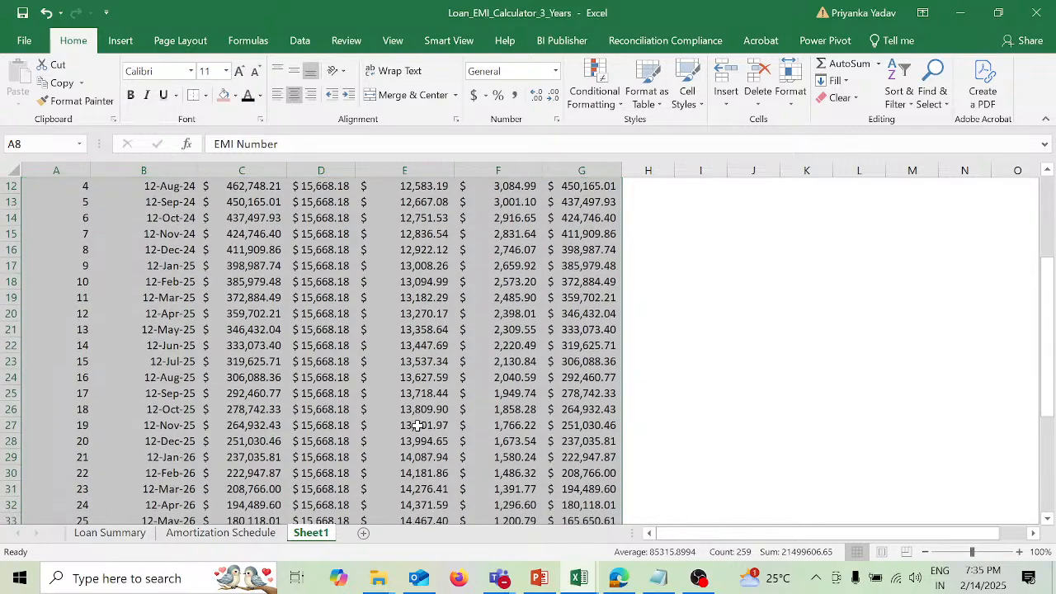
scroll(418, 425, "down", 5)
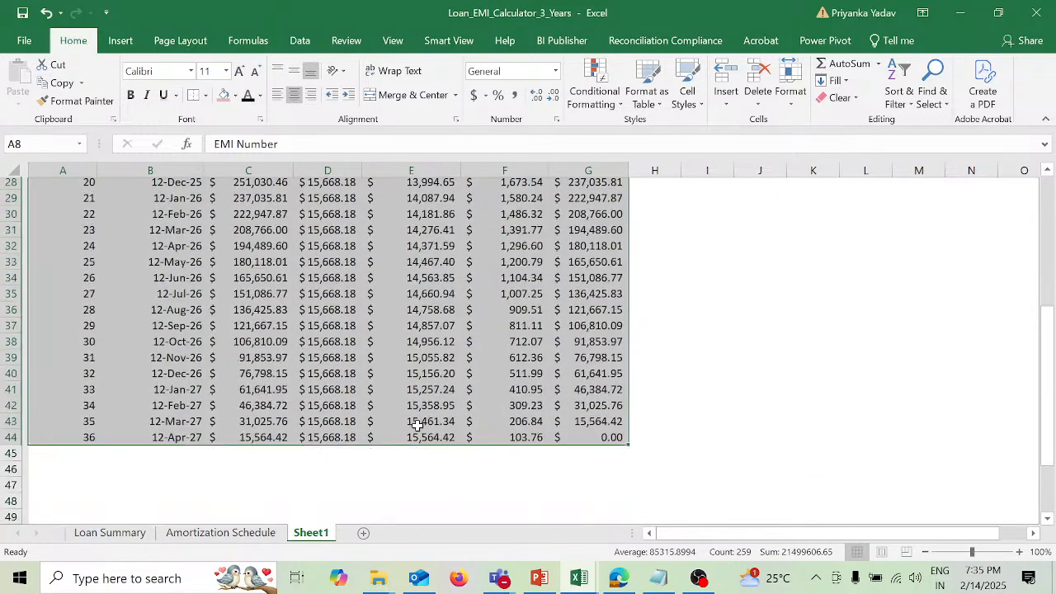
scroll(418, 425, "up", 8)
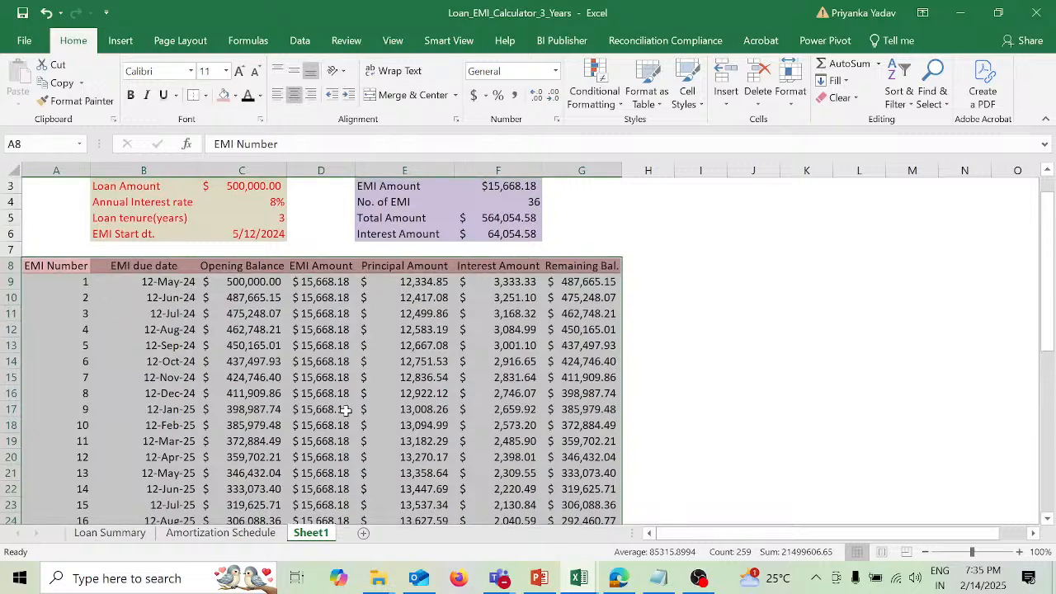
scroll(345, 411, "down", 11)
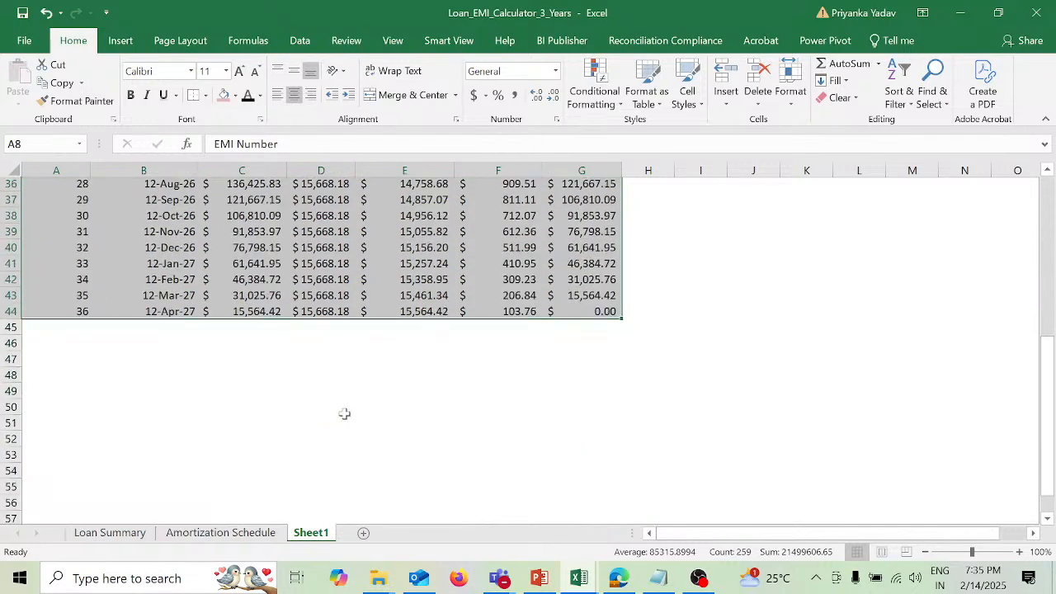
scroll(345, 413, "up", 12)
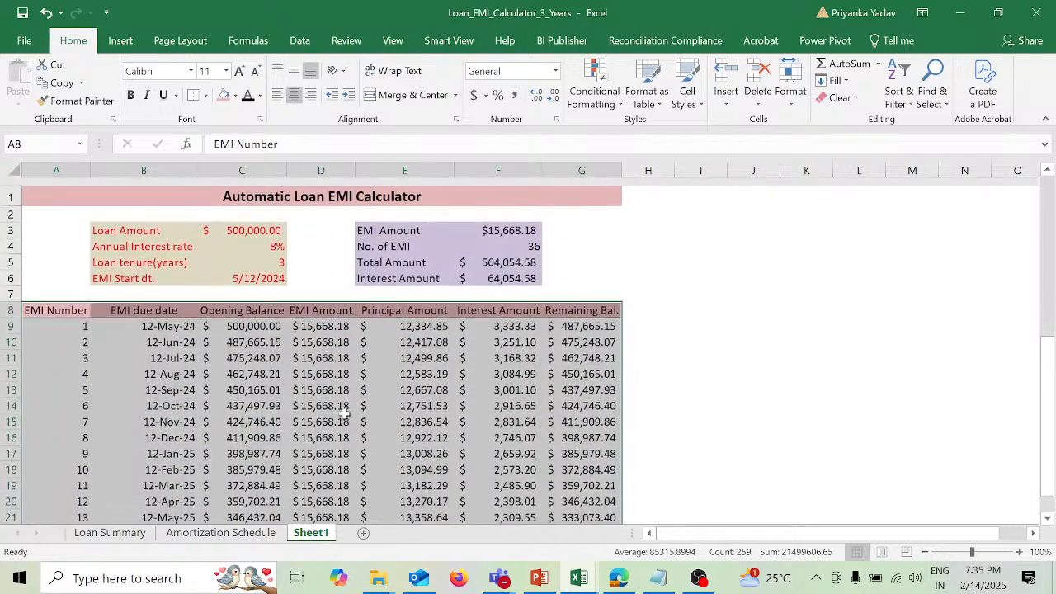
scroll(307, 436, "down", 4)
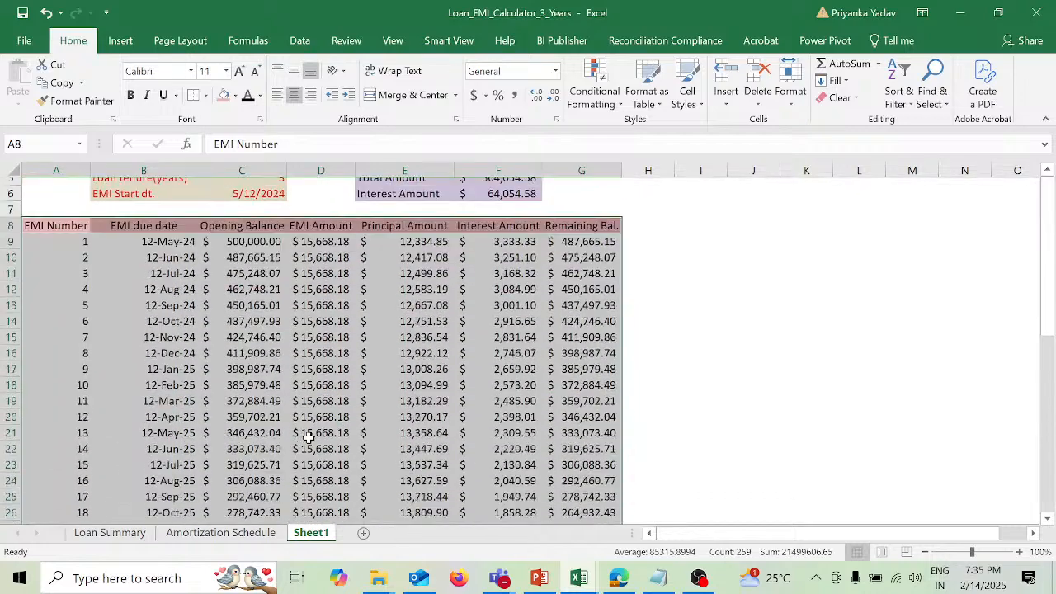
scroll(307, 438, "down", 4)
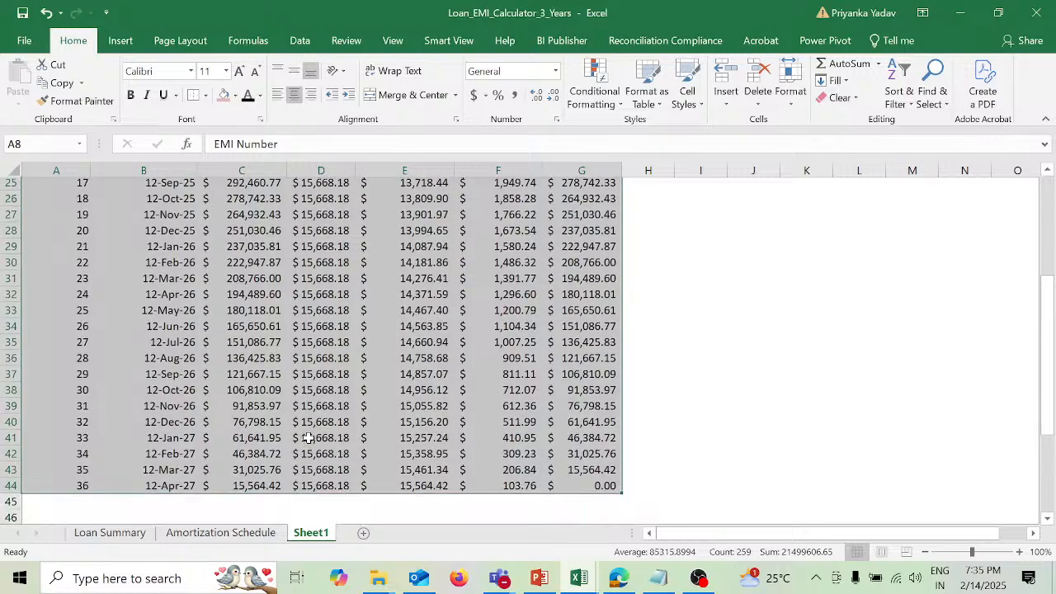
left_click(307, 440)
Step: Examine the finished calculator, comparing the loan inputs and EMI summary with the schedule's installments and closing balance
scroll(306, 437, "up", 8)
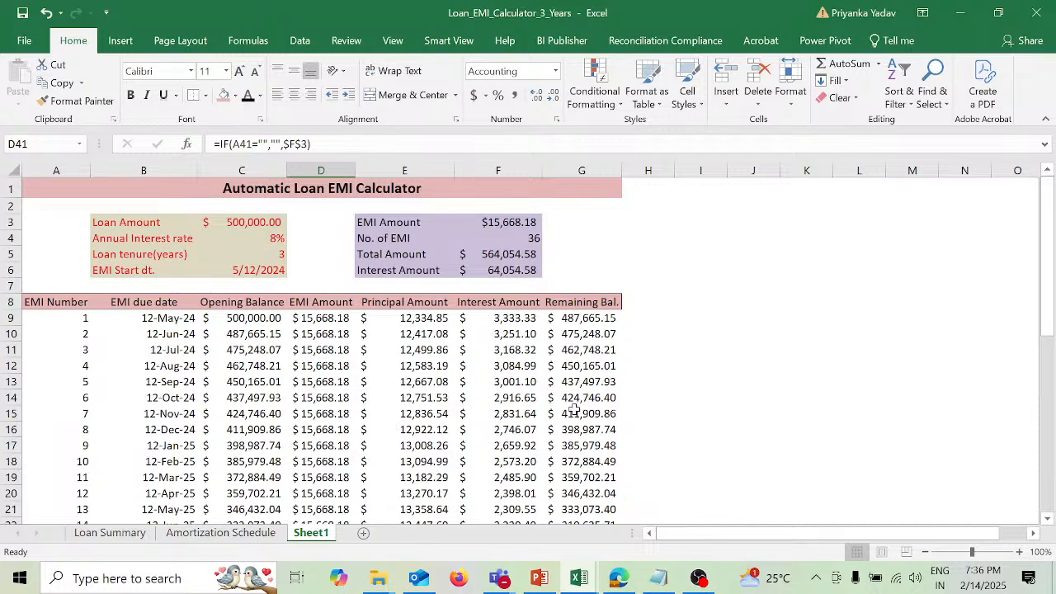
scroll(574, 409, "down", 7)
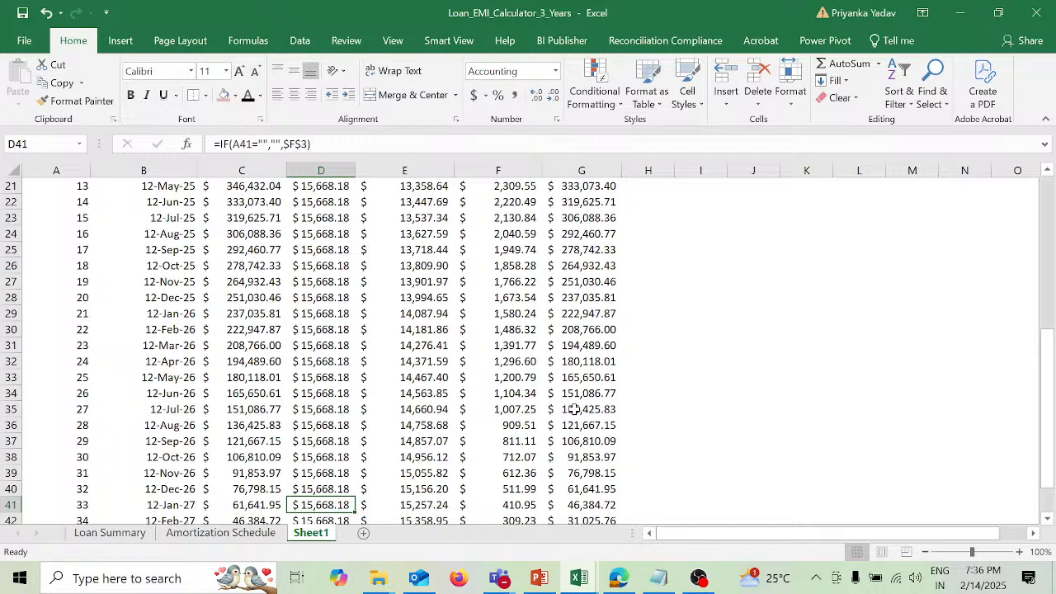
scroll(574, 410, "up", 7)
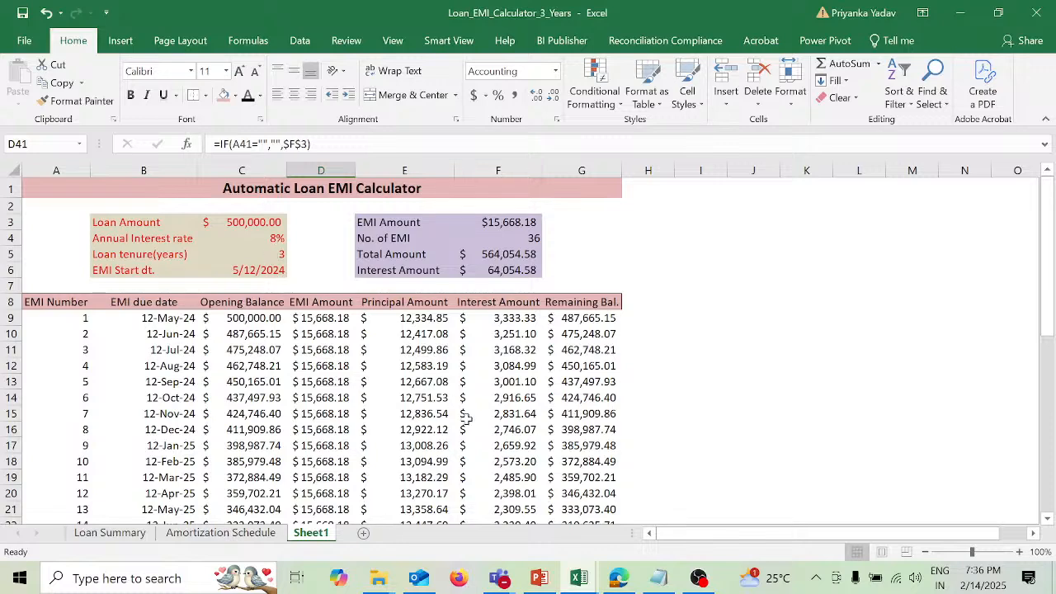
scroll(466, 419, "down", 9)
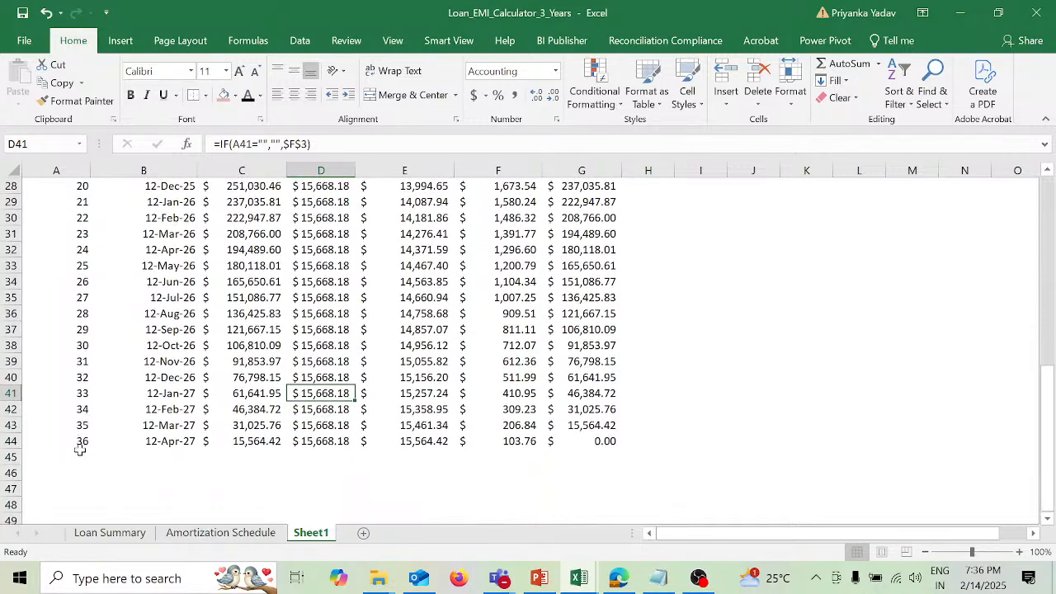
scroll(301, 343, "up", 7)
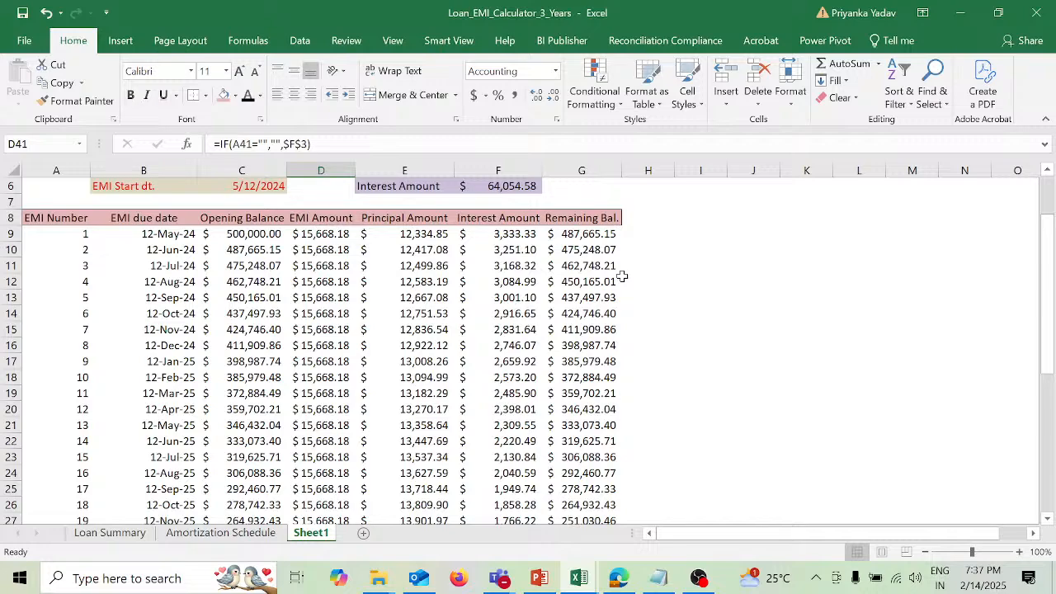
scroll(622, 278, "up", 2)
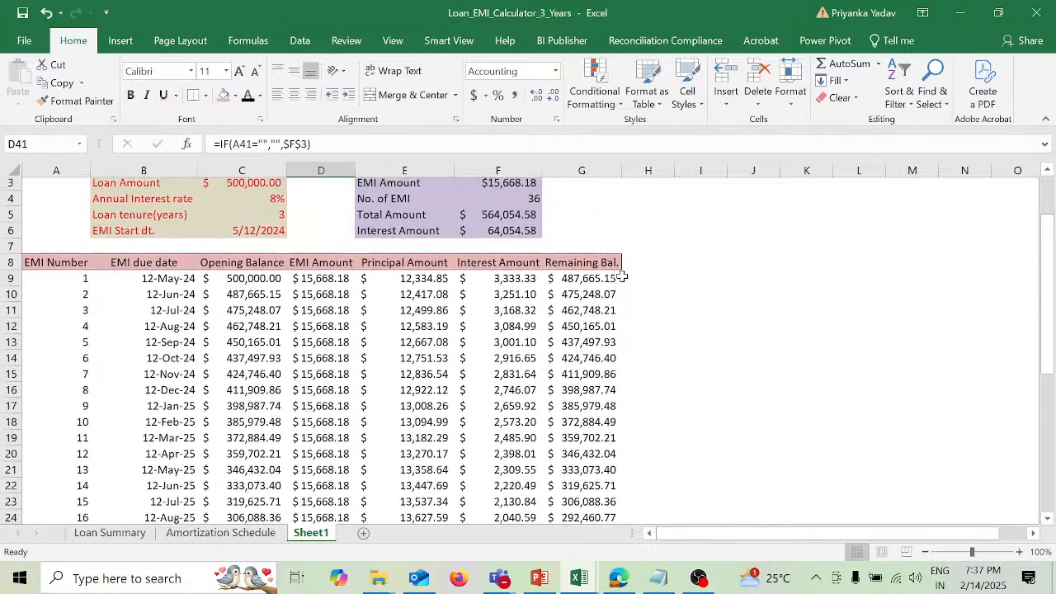
scroll(622, 276, "up", 1)
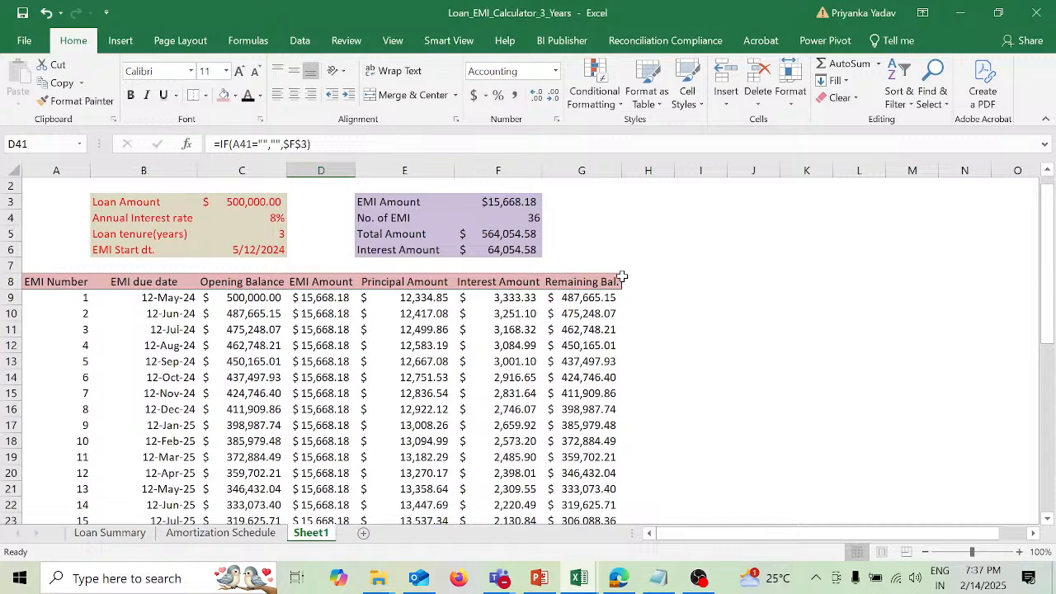
scroll(622, 279, "up", 1)
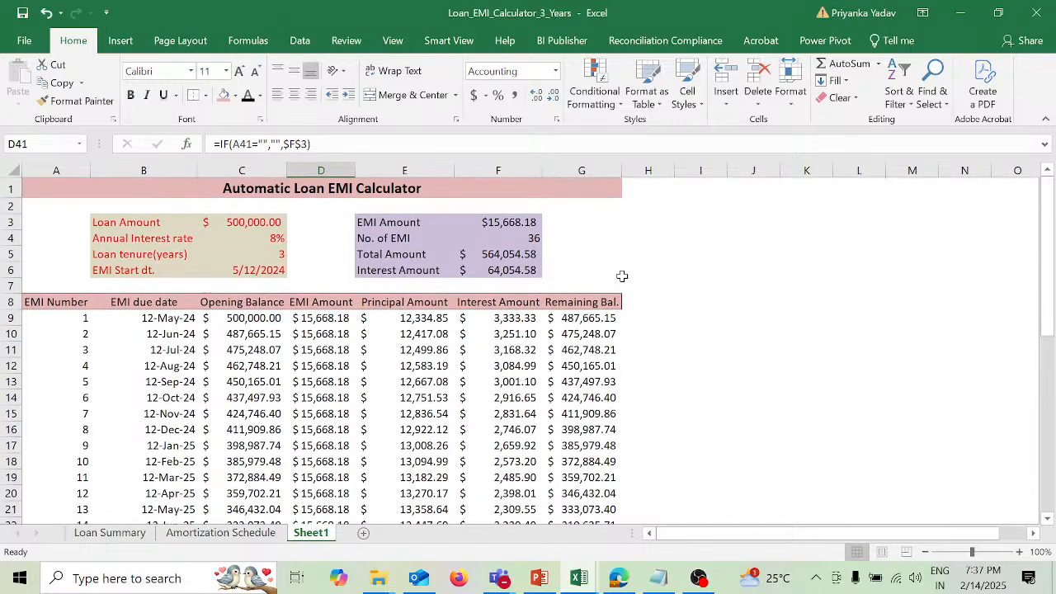